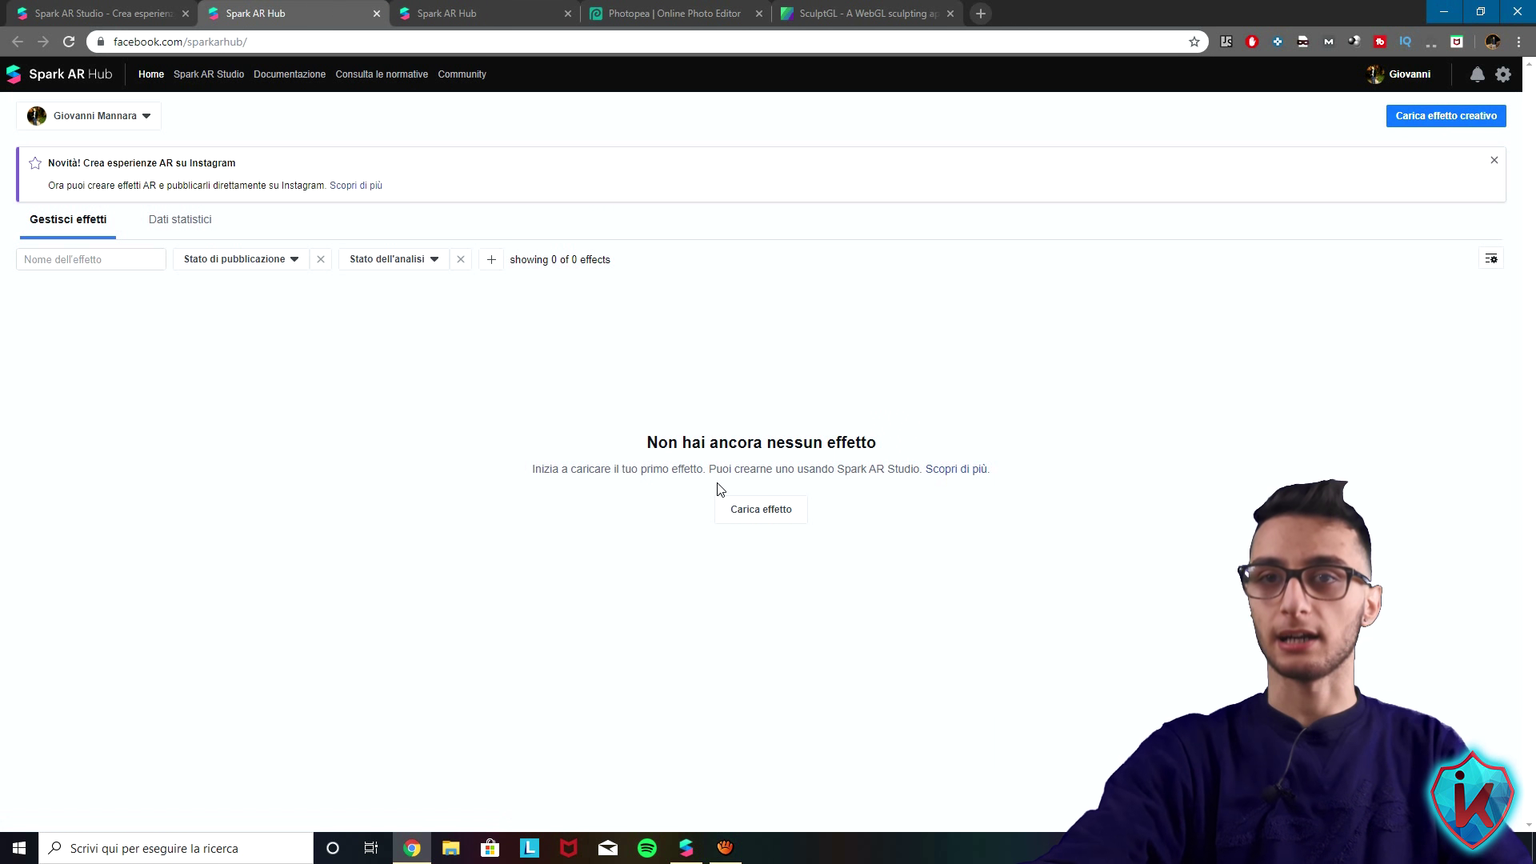
Step: Close the duplicate Spark AR Hub page, switch to Spark AR Studio and create a new project with an enlarged device preview
click(377, 13)
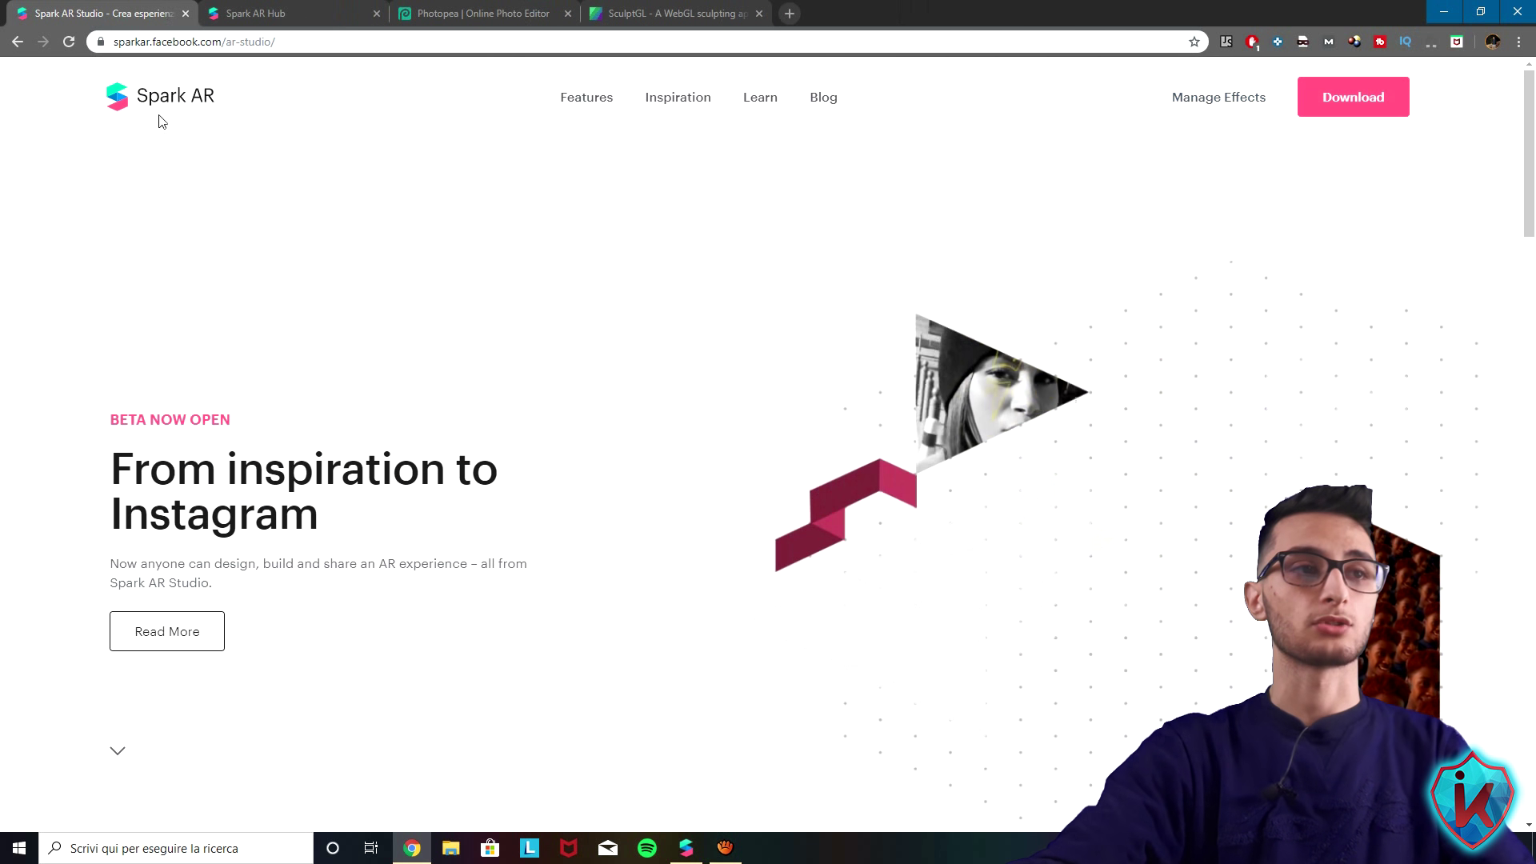
click(1443, 9)
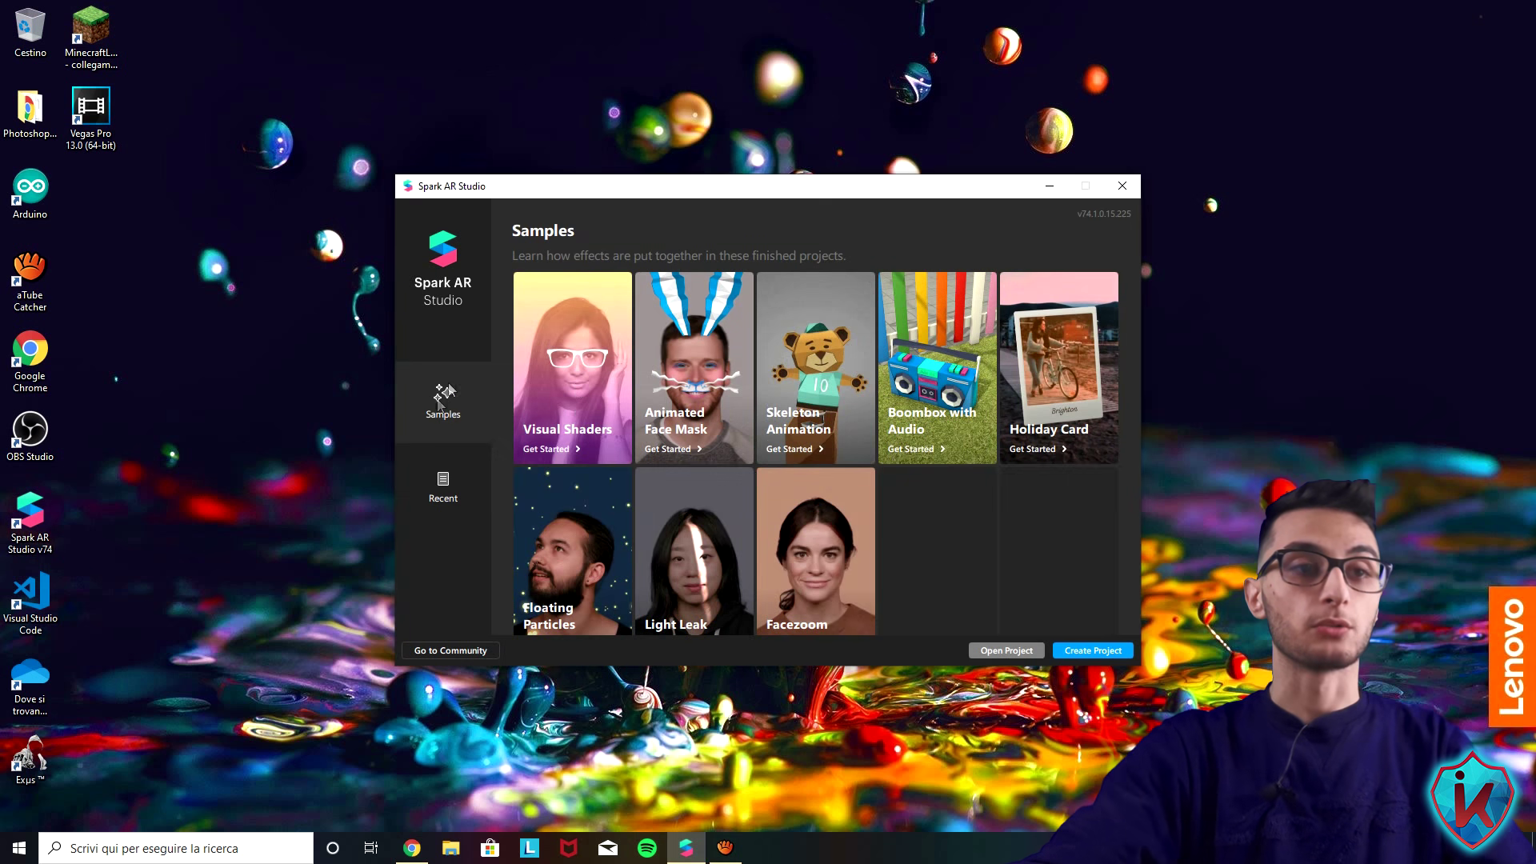
drag(791, 188, 771, 152)
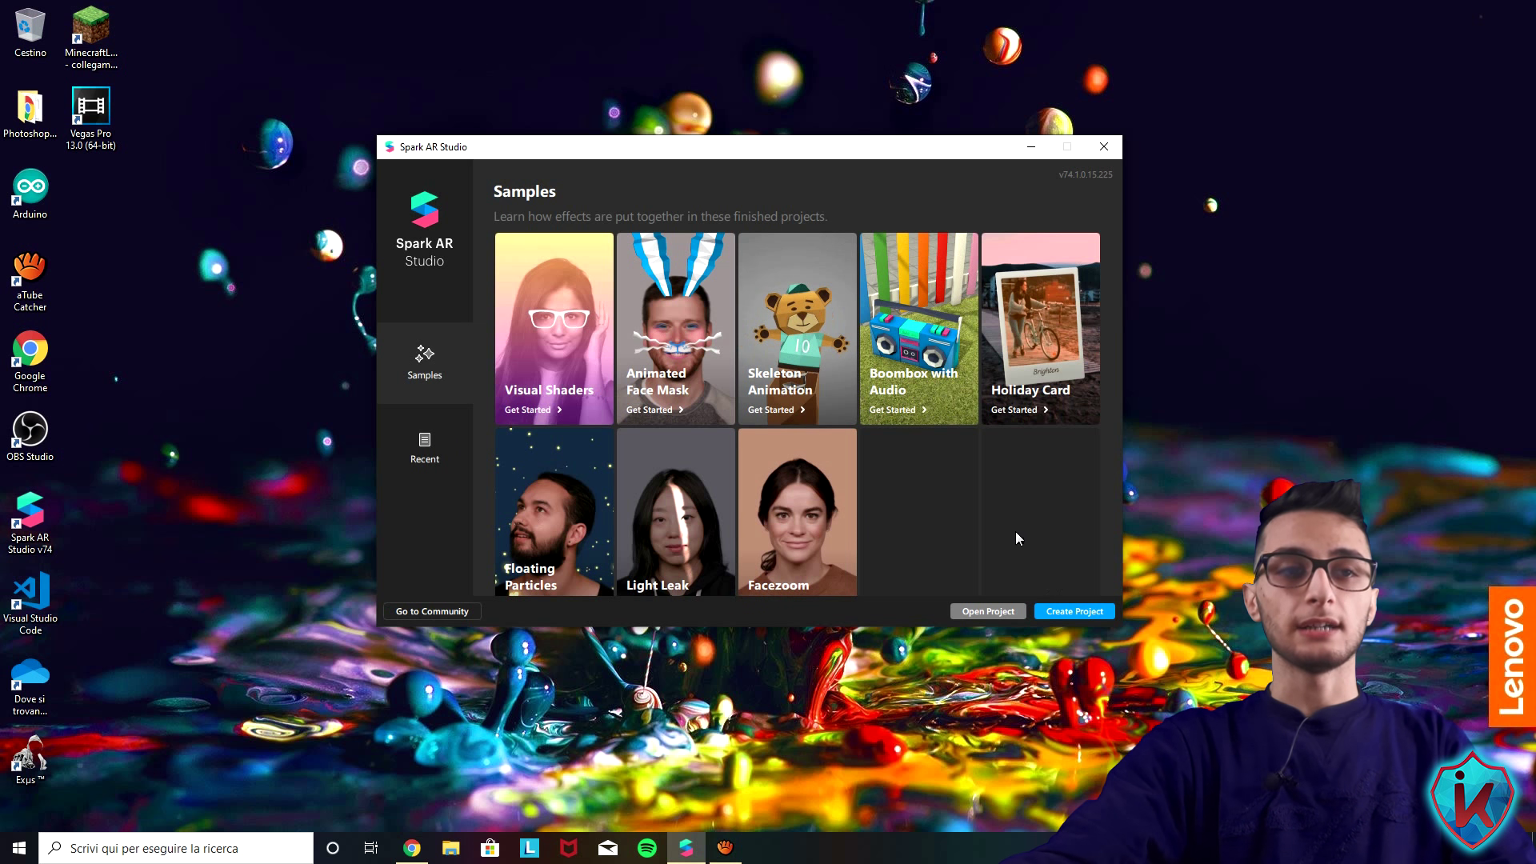
click(1075, 610)
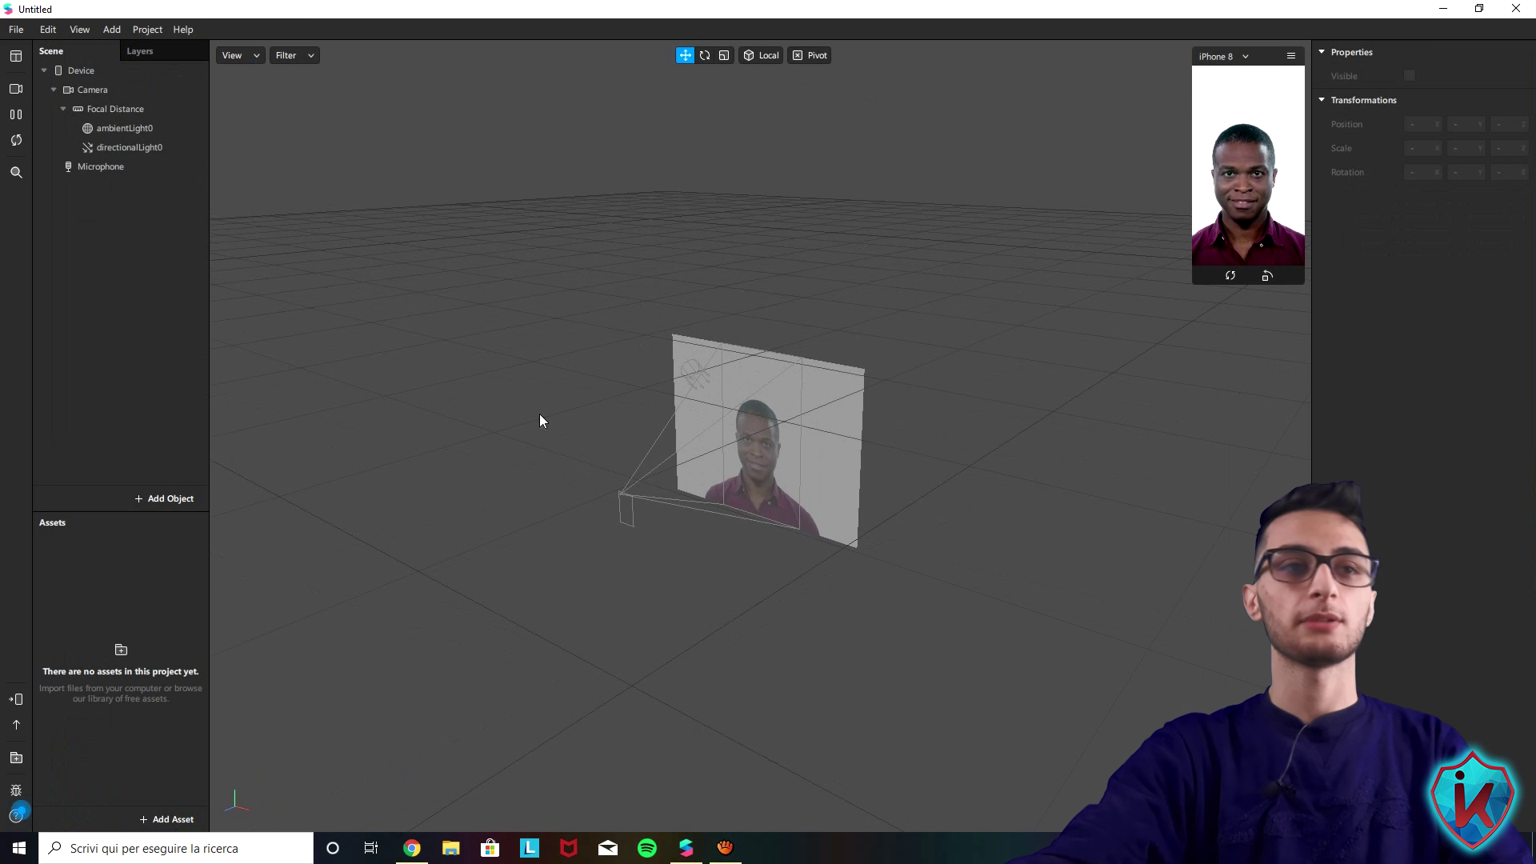
drag(1194, 287, 1027, 578)
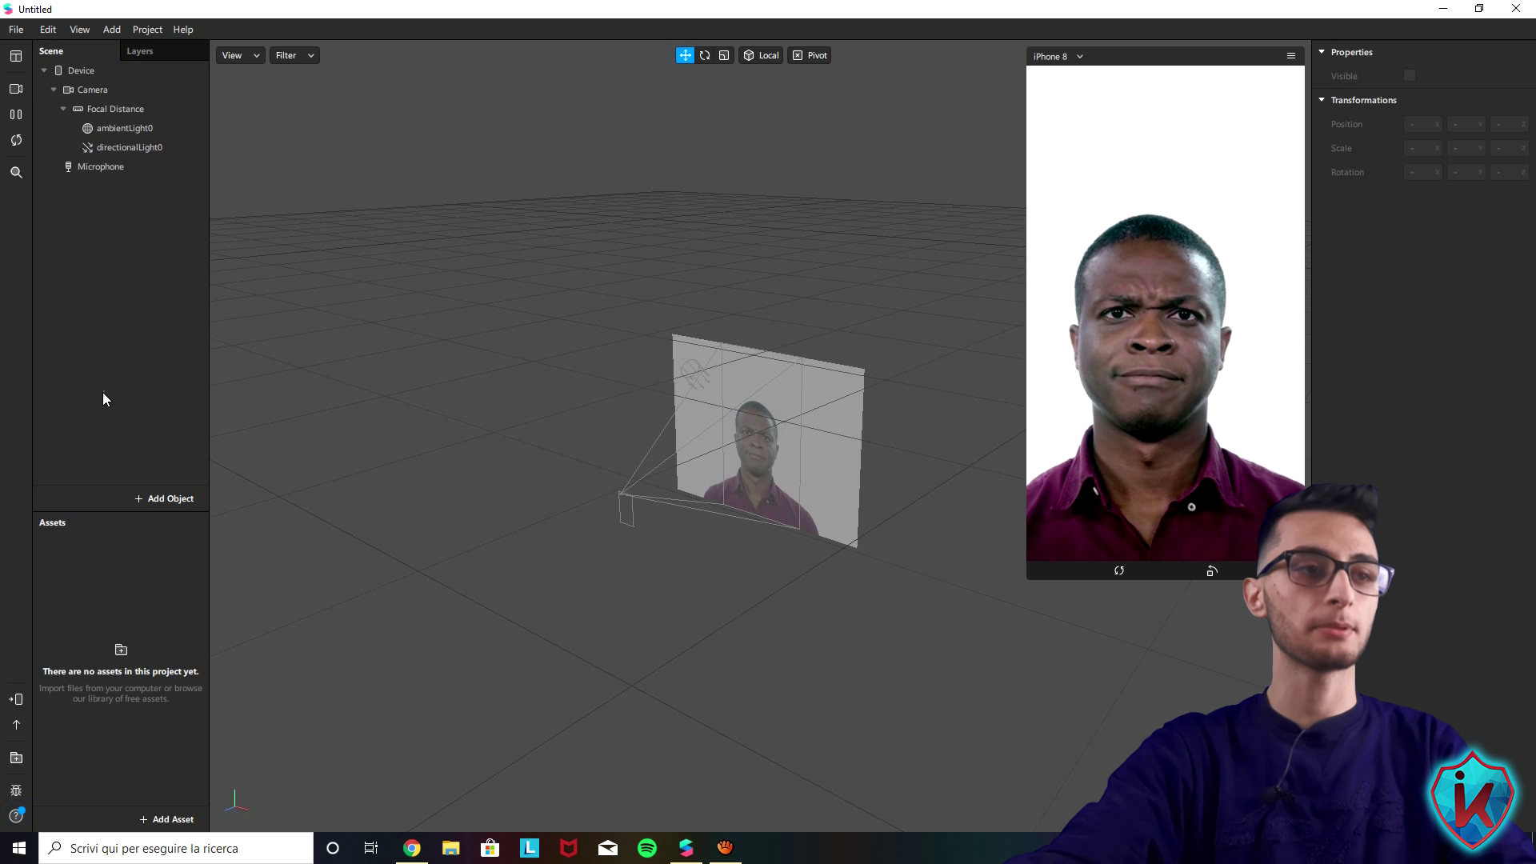
Step: Check the Fixed Target Tracker's description and the project's selected platforms
click(168, 496)
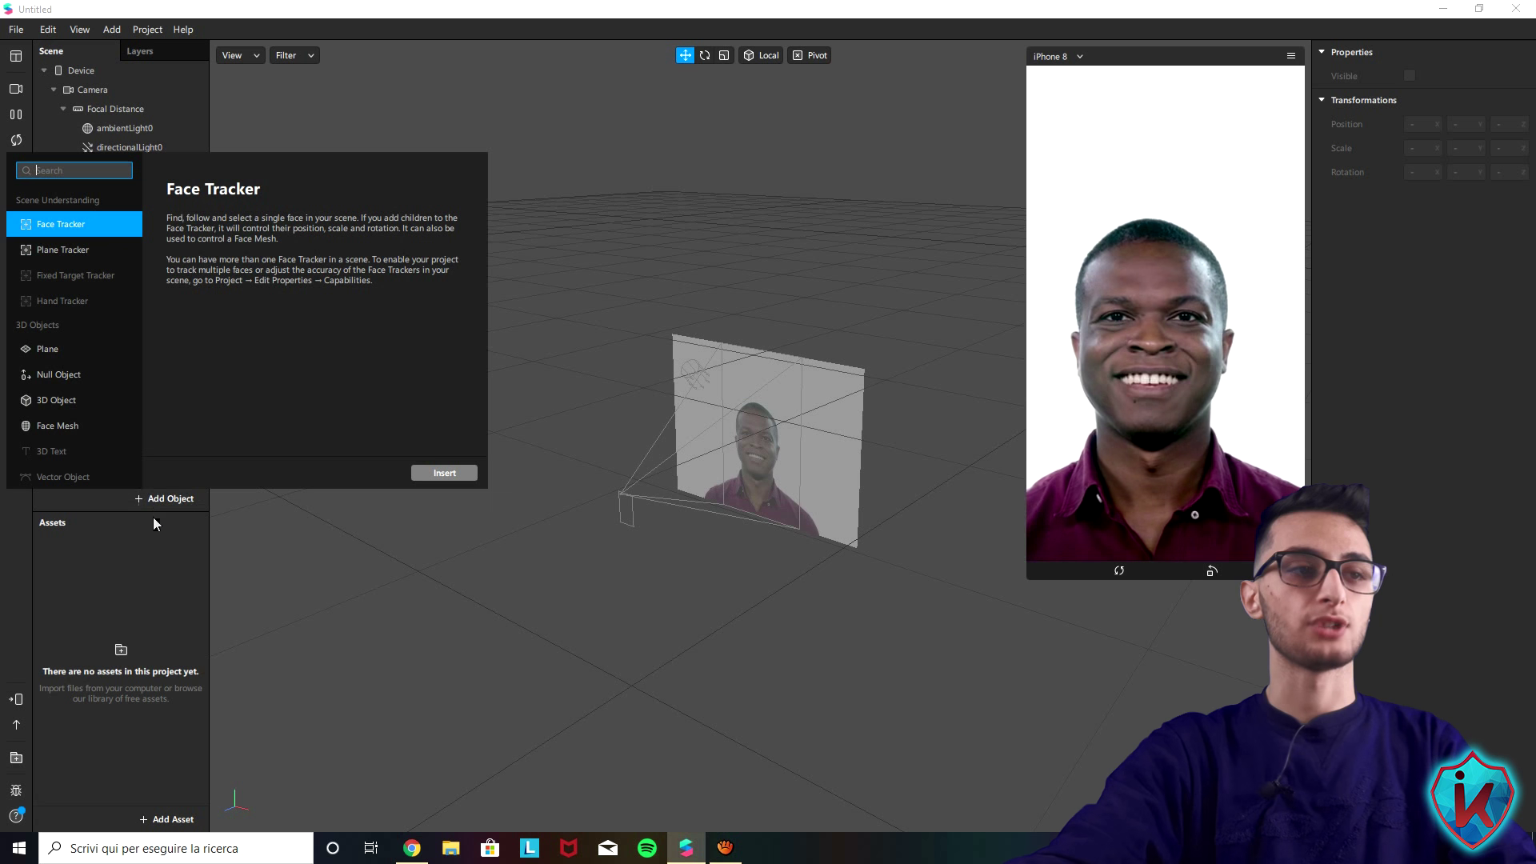
click(79, 280)
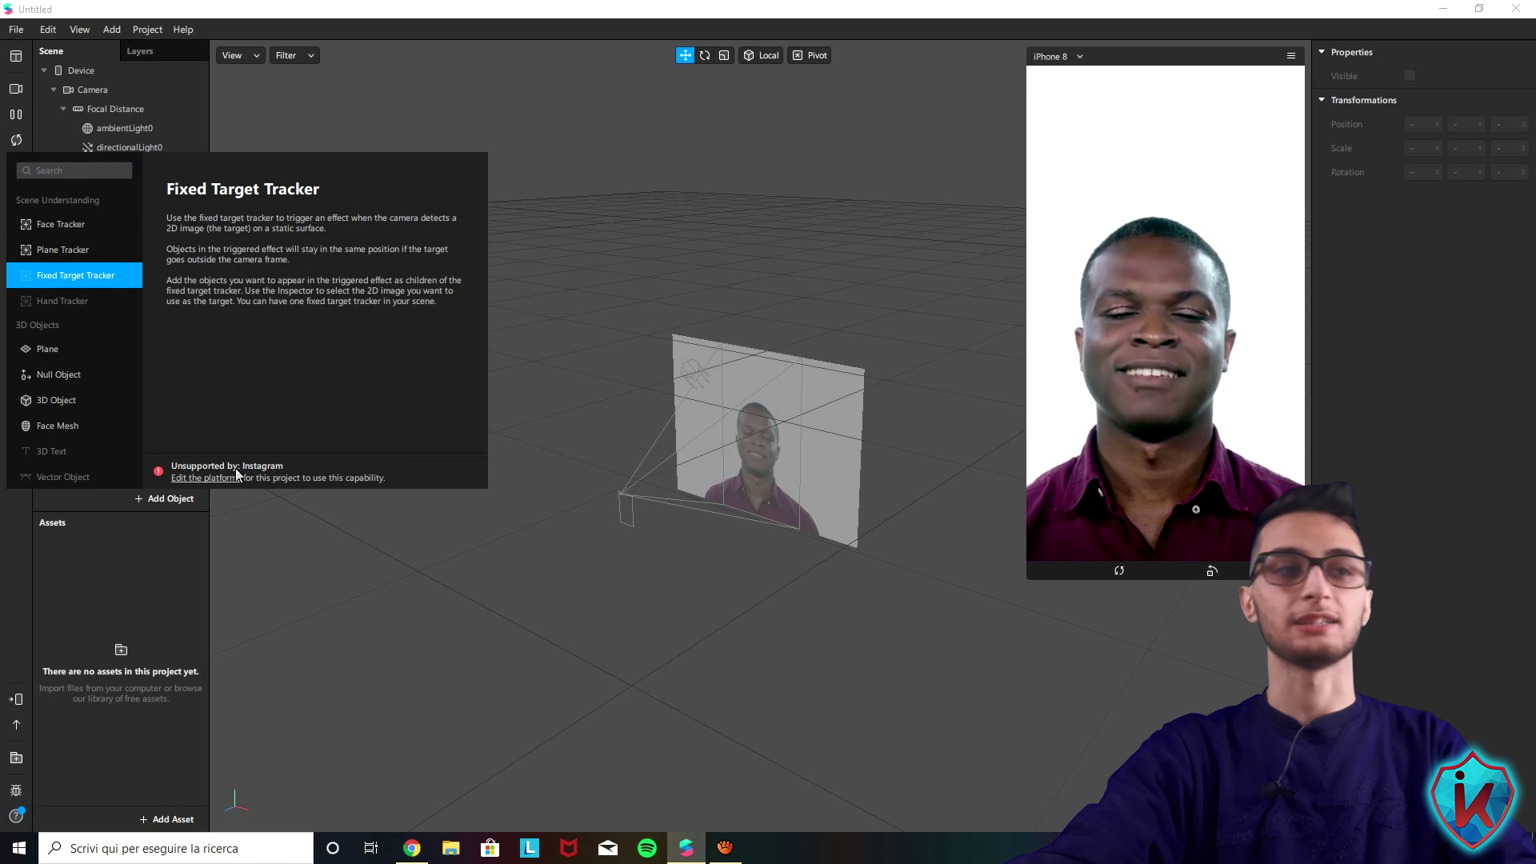
click(208, 477)
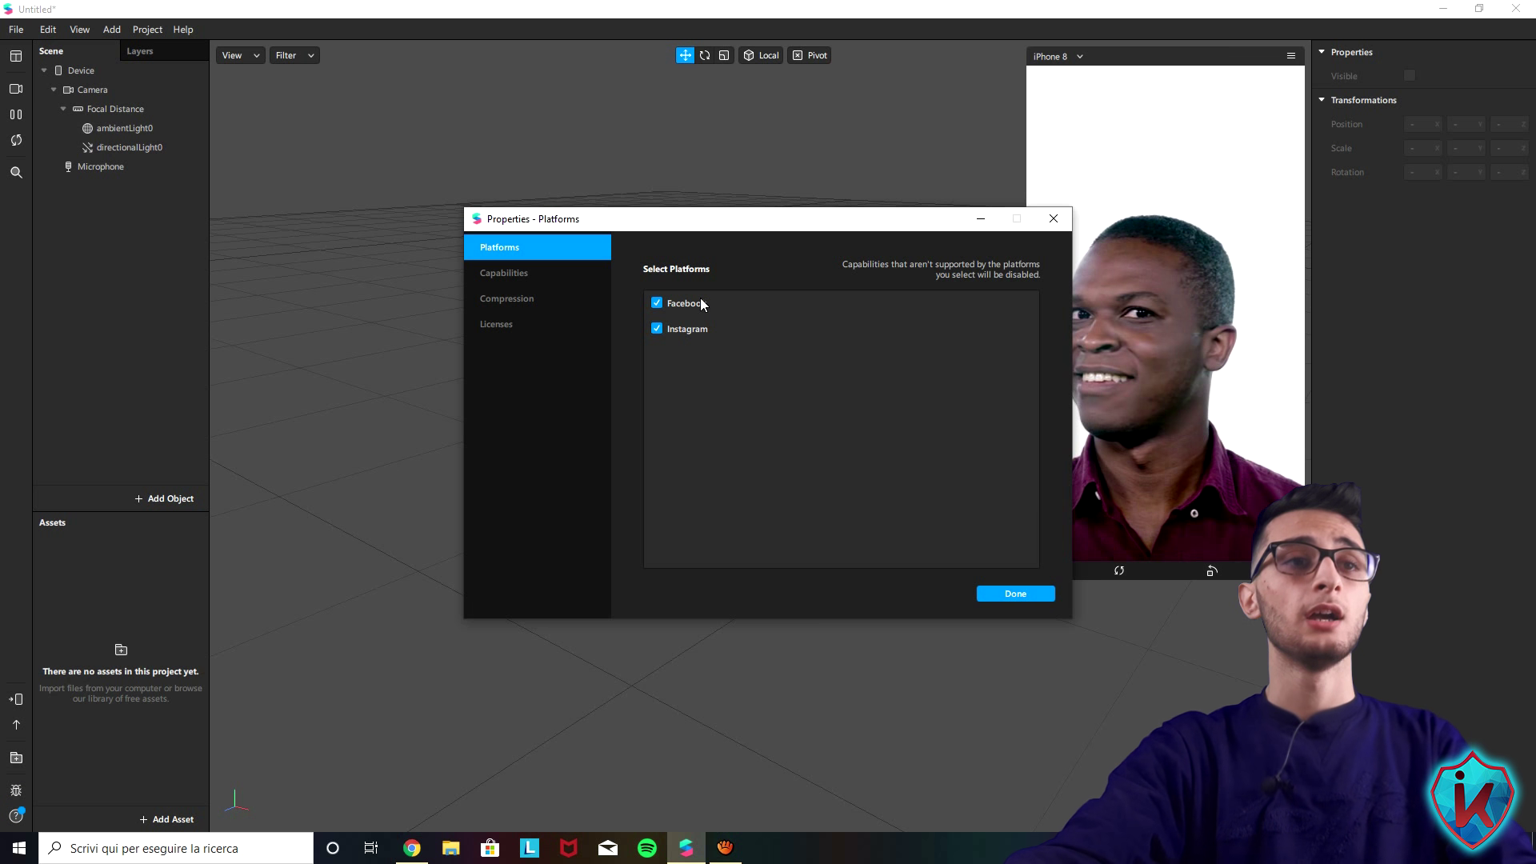
click(1016, 594)
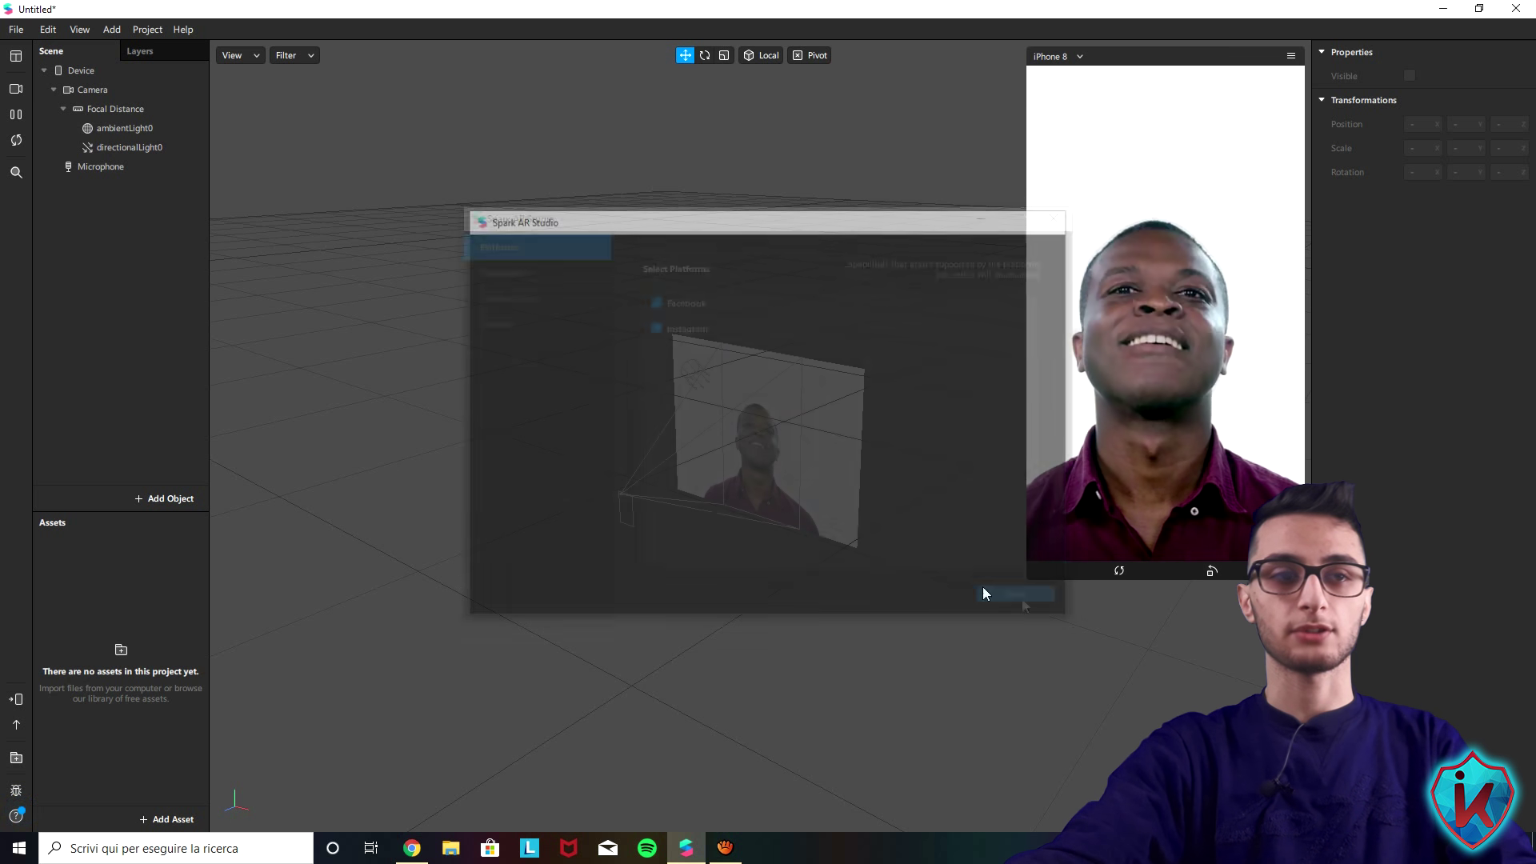
Step: Insert a Face Mesh object into the scene
click(165, 501)
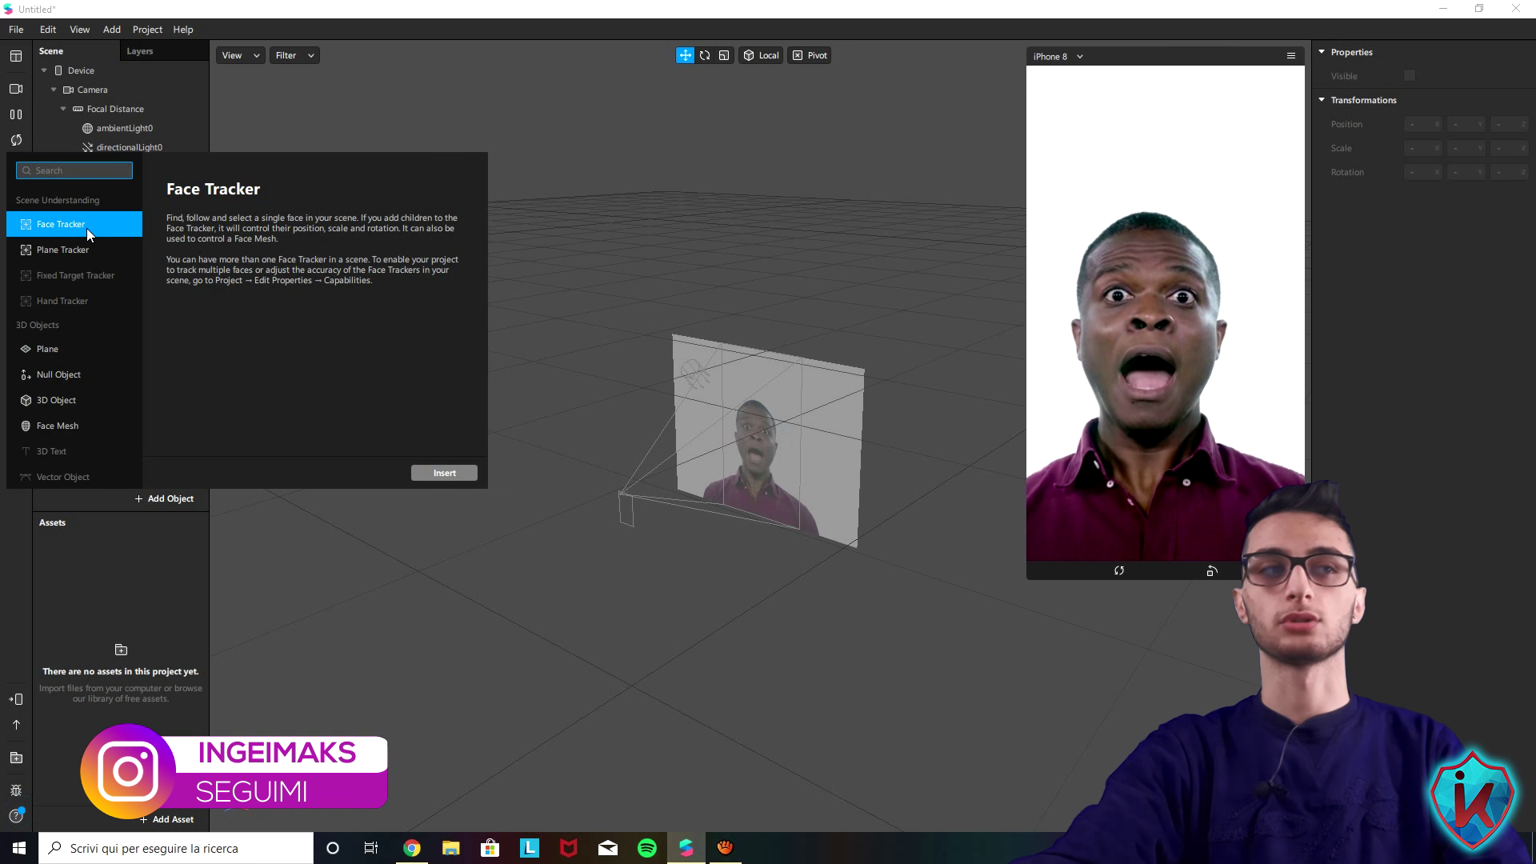
key(Down)
key(Down)
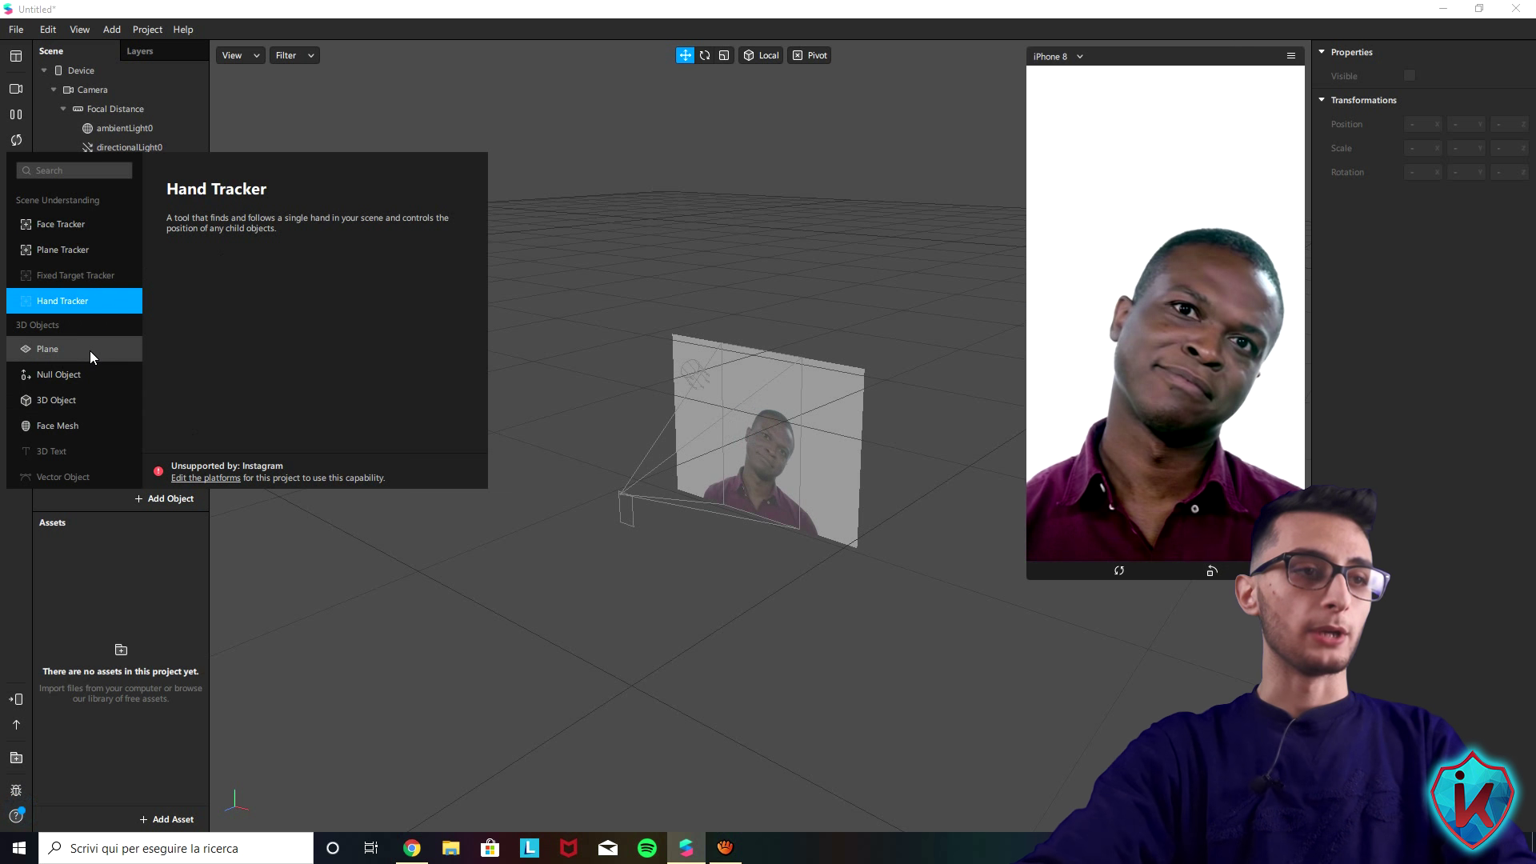
scroll(90, 349, down, 5)
scroll(90, 310, up, 3)
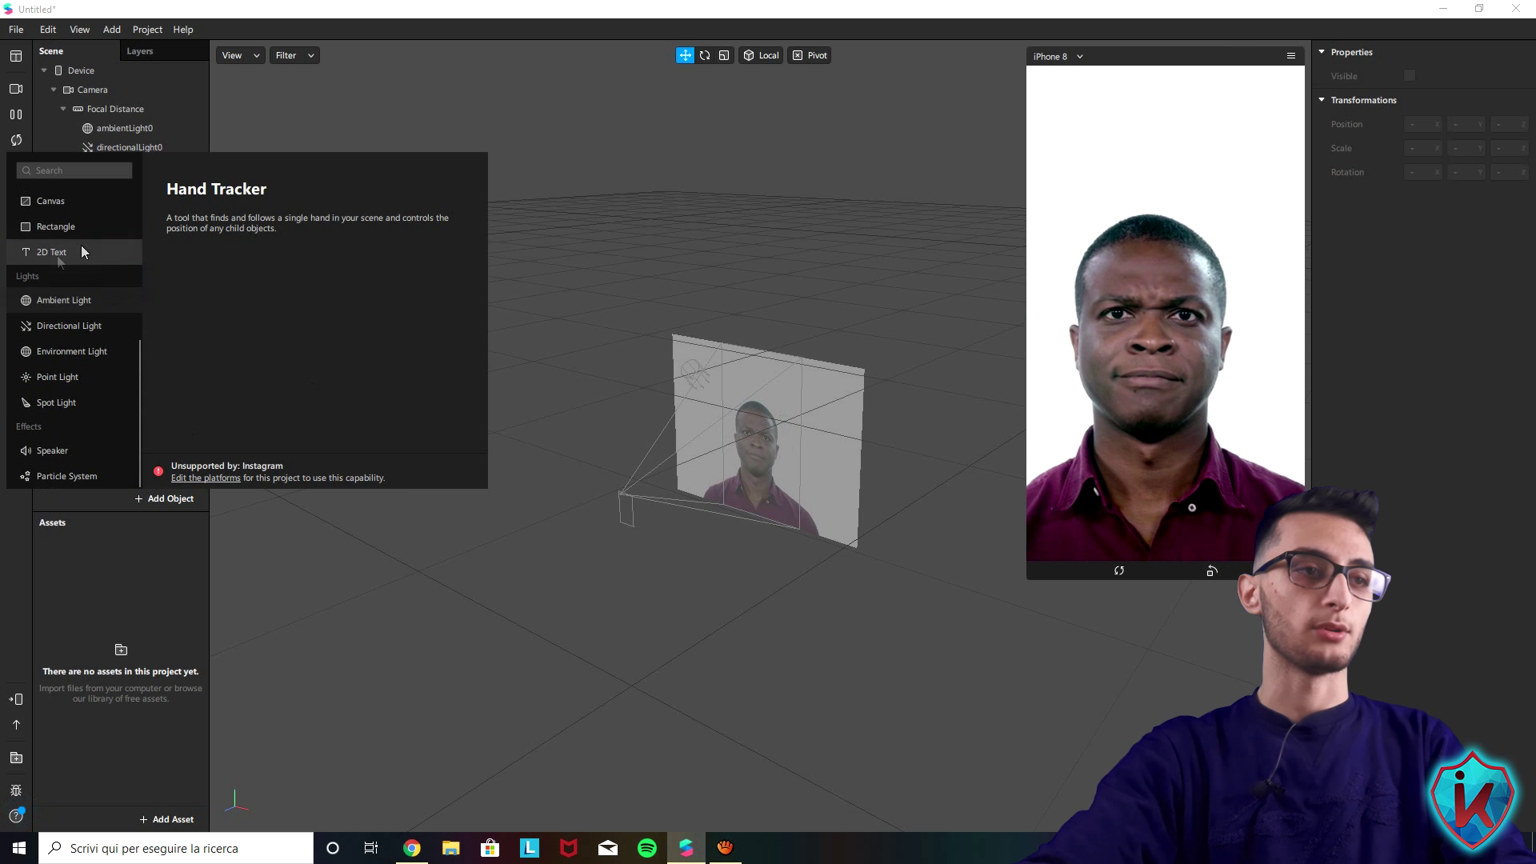
scroll(103, 336, up, 3)
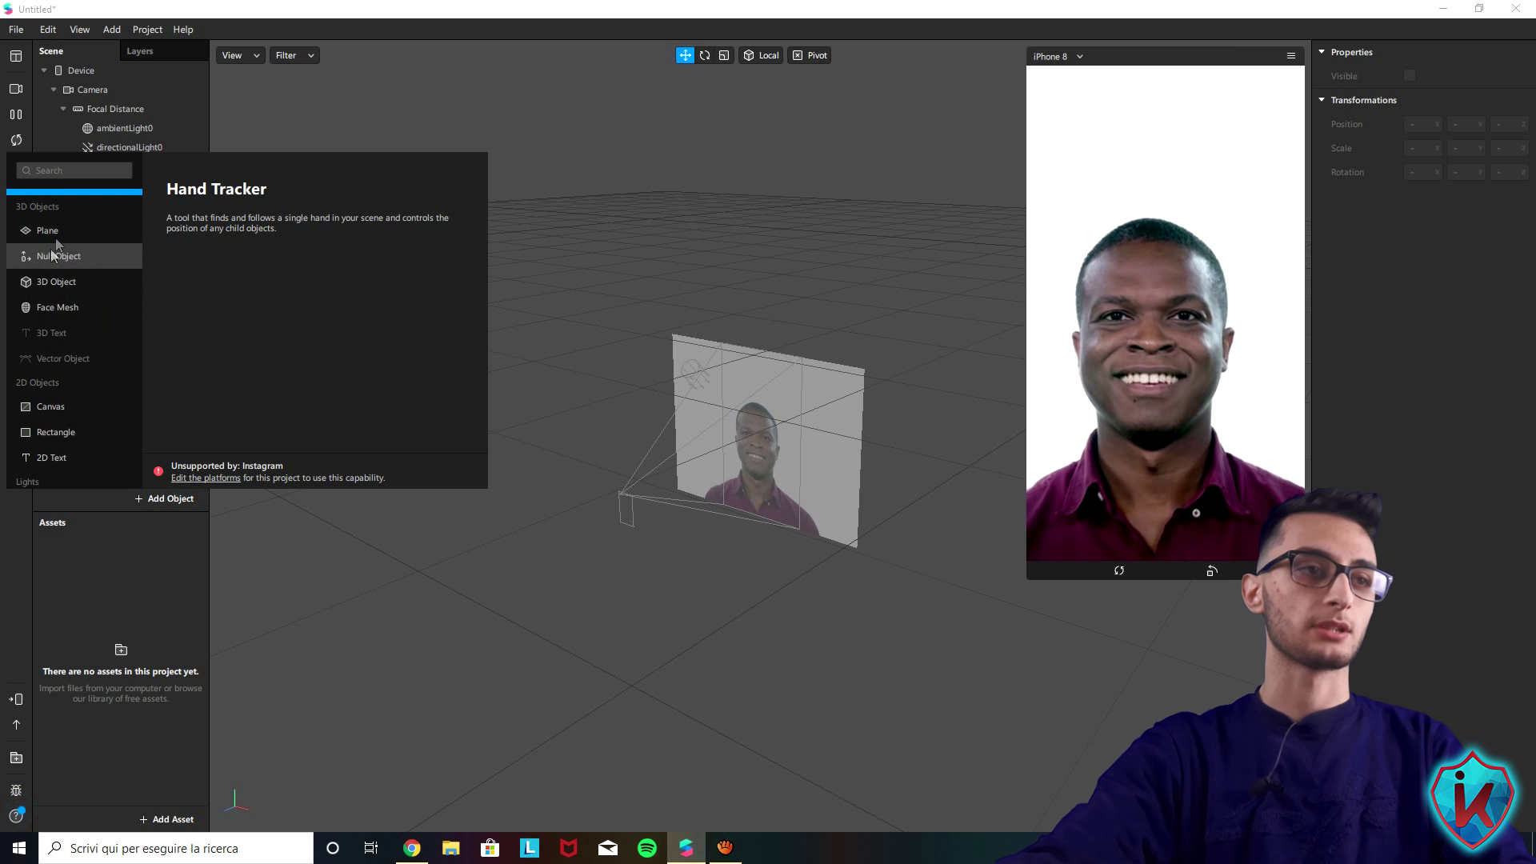
scroll(75, 306, down, 3)
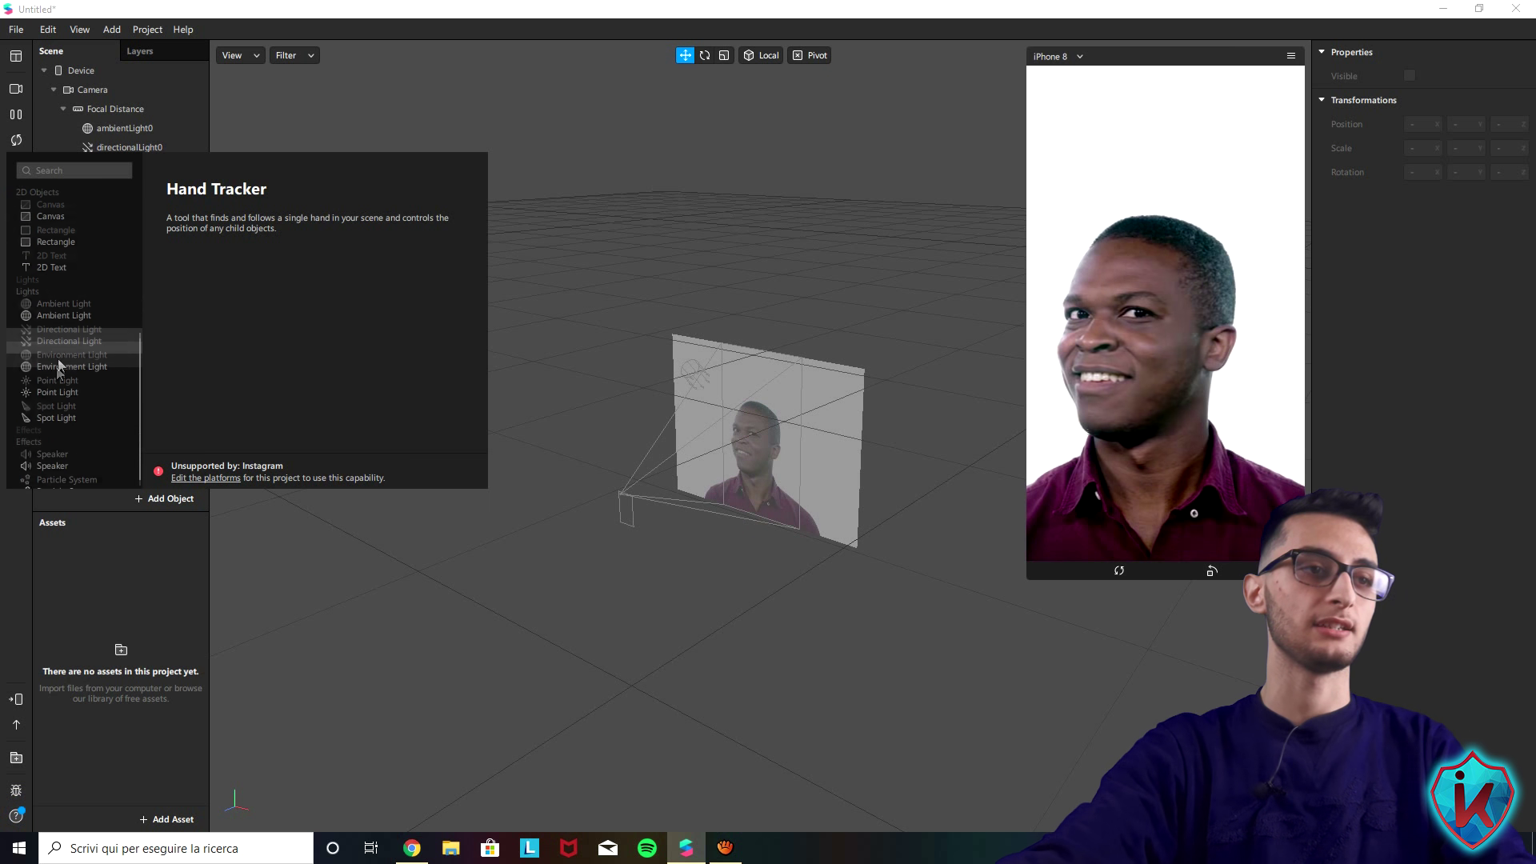
scroll(51, 378, up, 4)
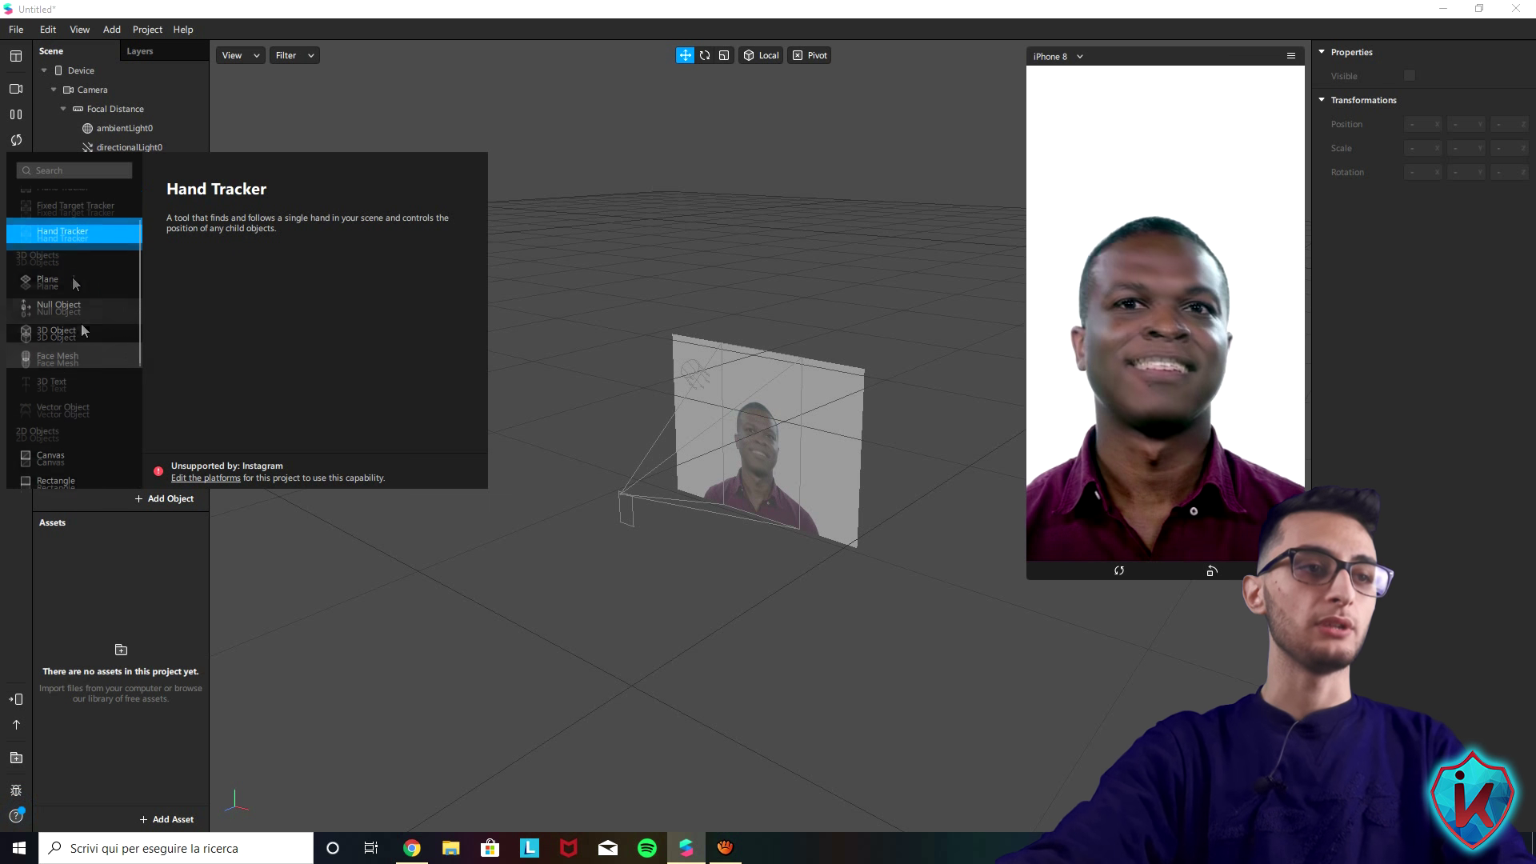
scroll(80, 344, up, 1)
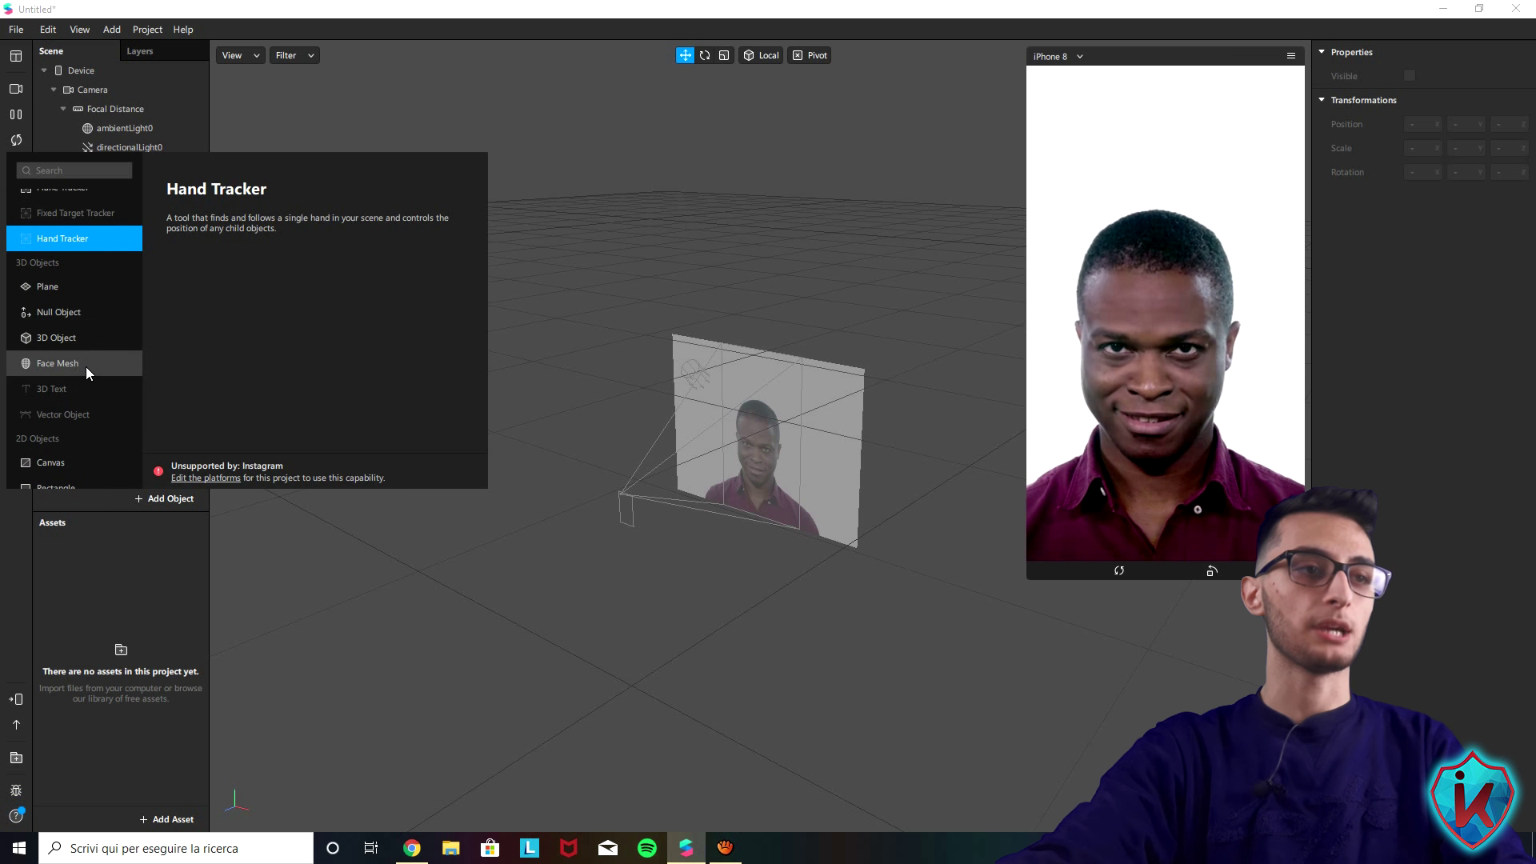
click(90, 367)
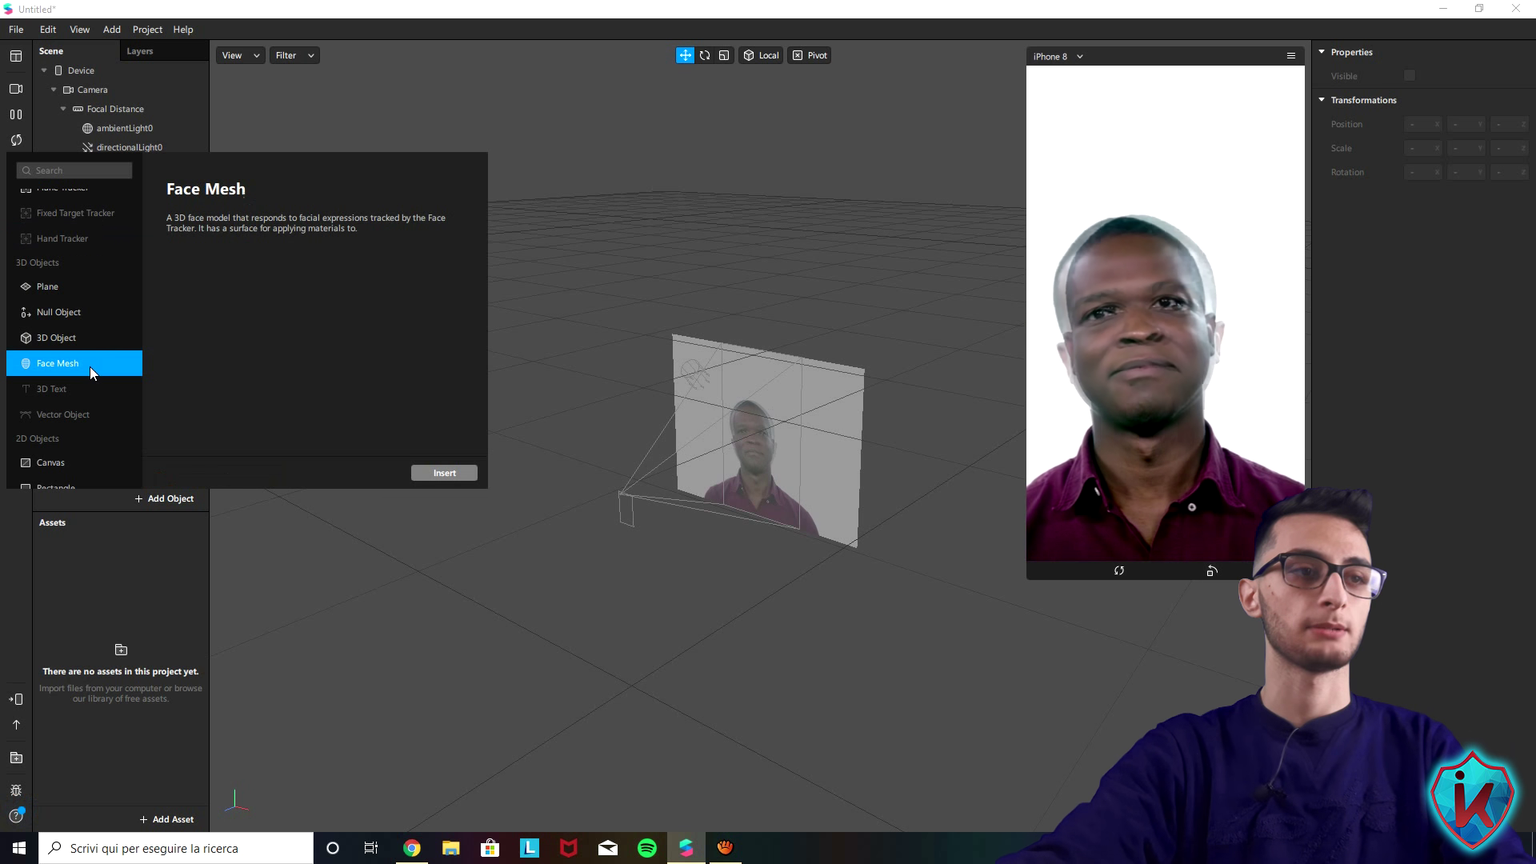
click(439, 478)
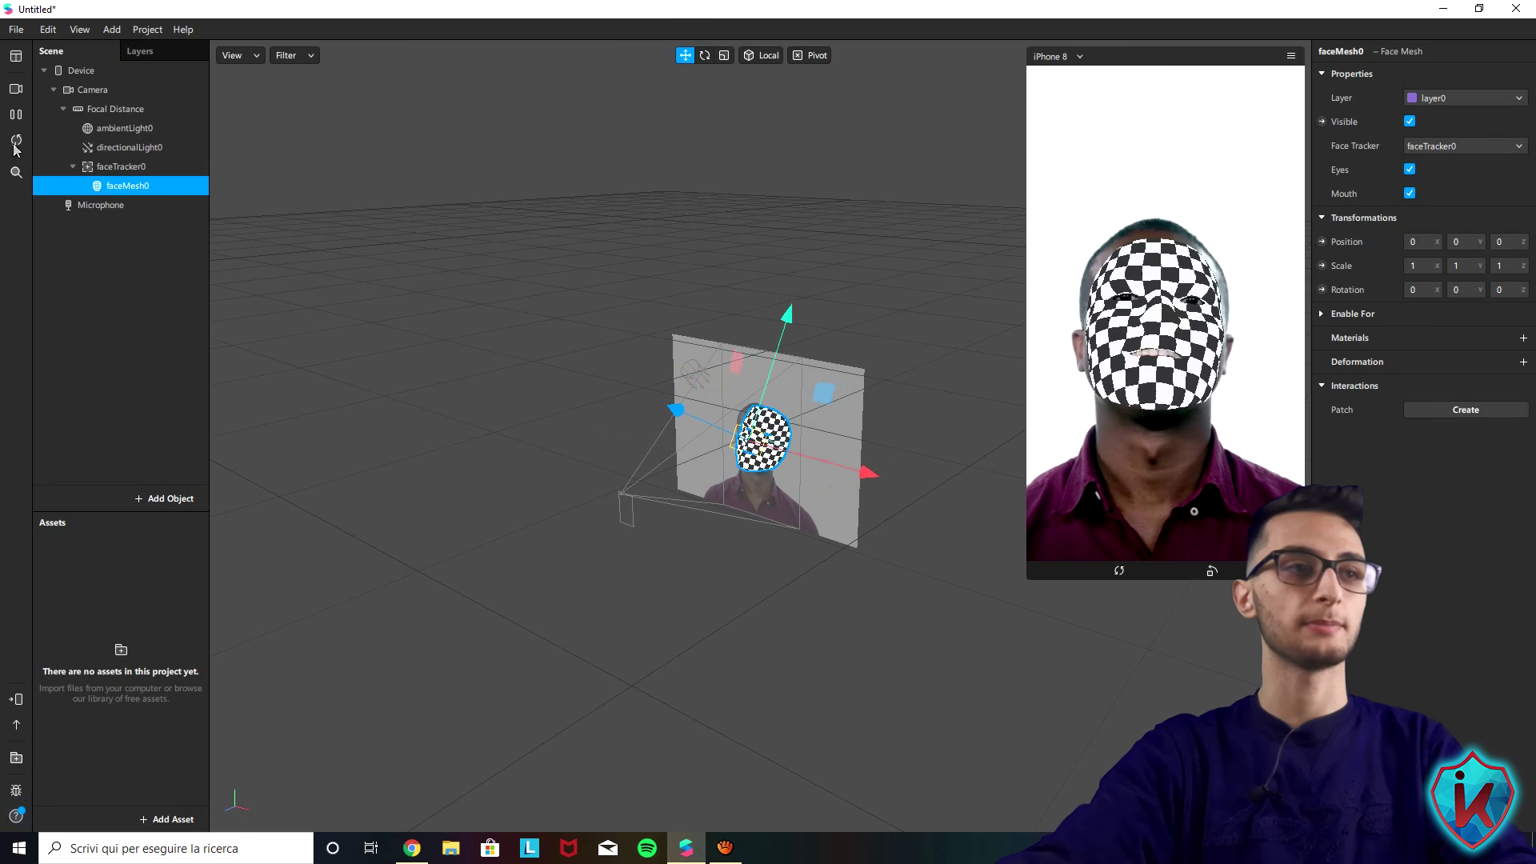
Step: Preview the face mesh on the integrated camera and on two other sample faces from the real-time simulations
click(15, 90)
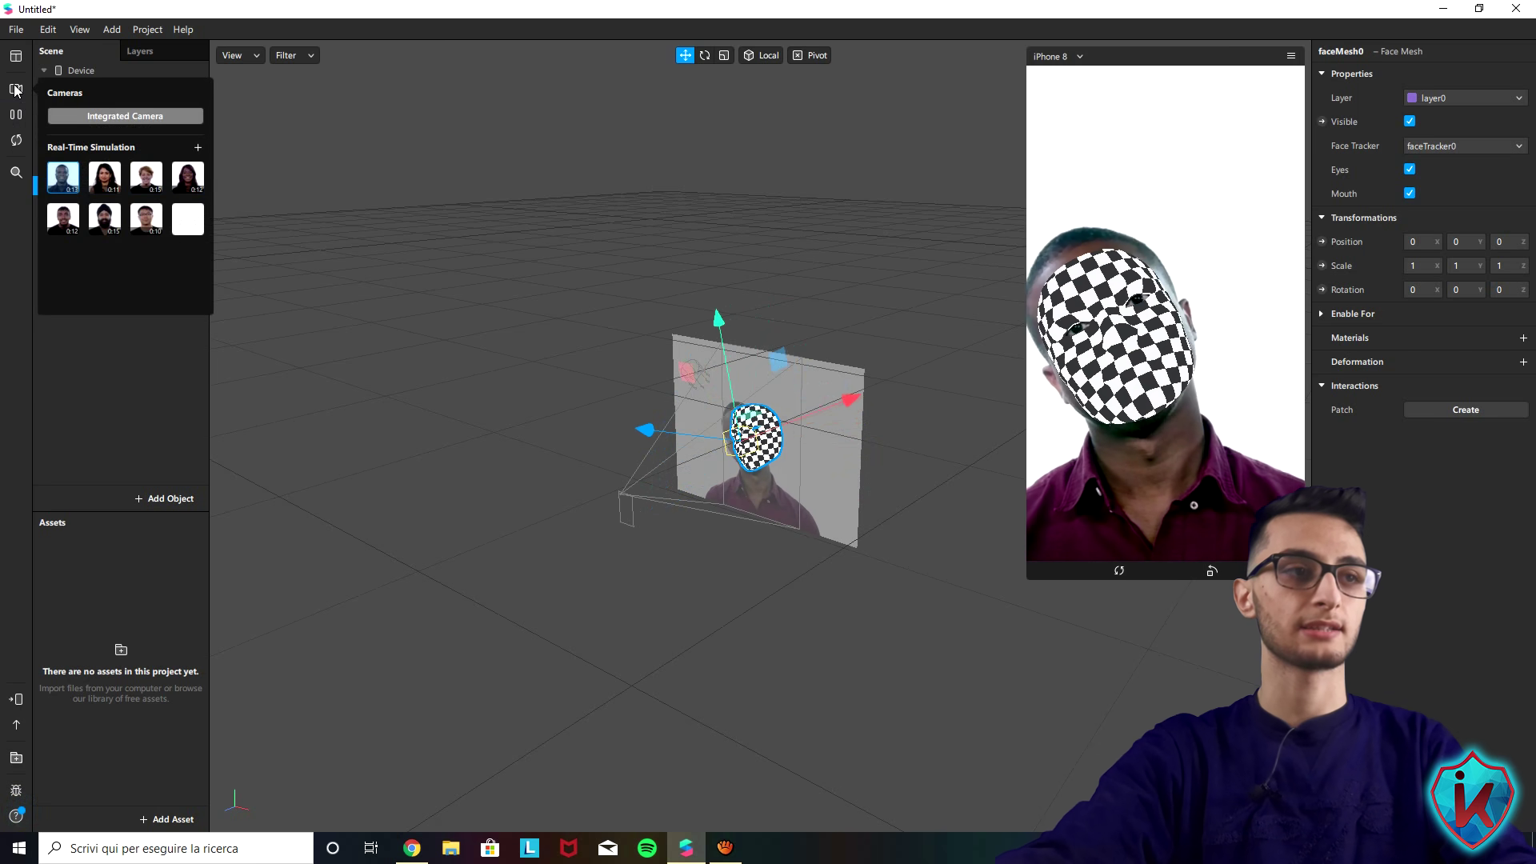
click(115, 115)
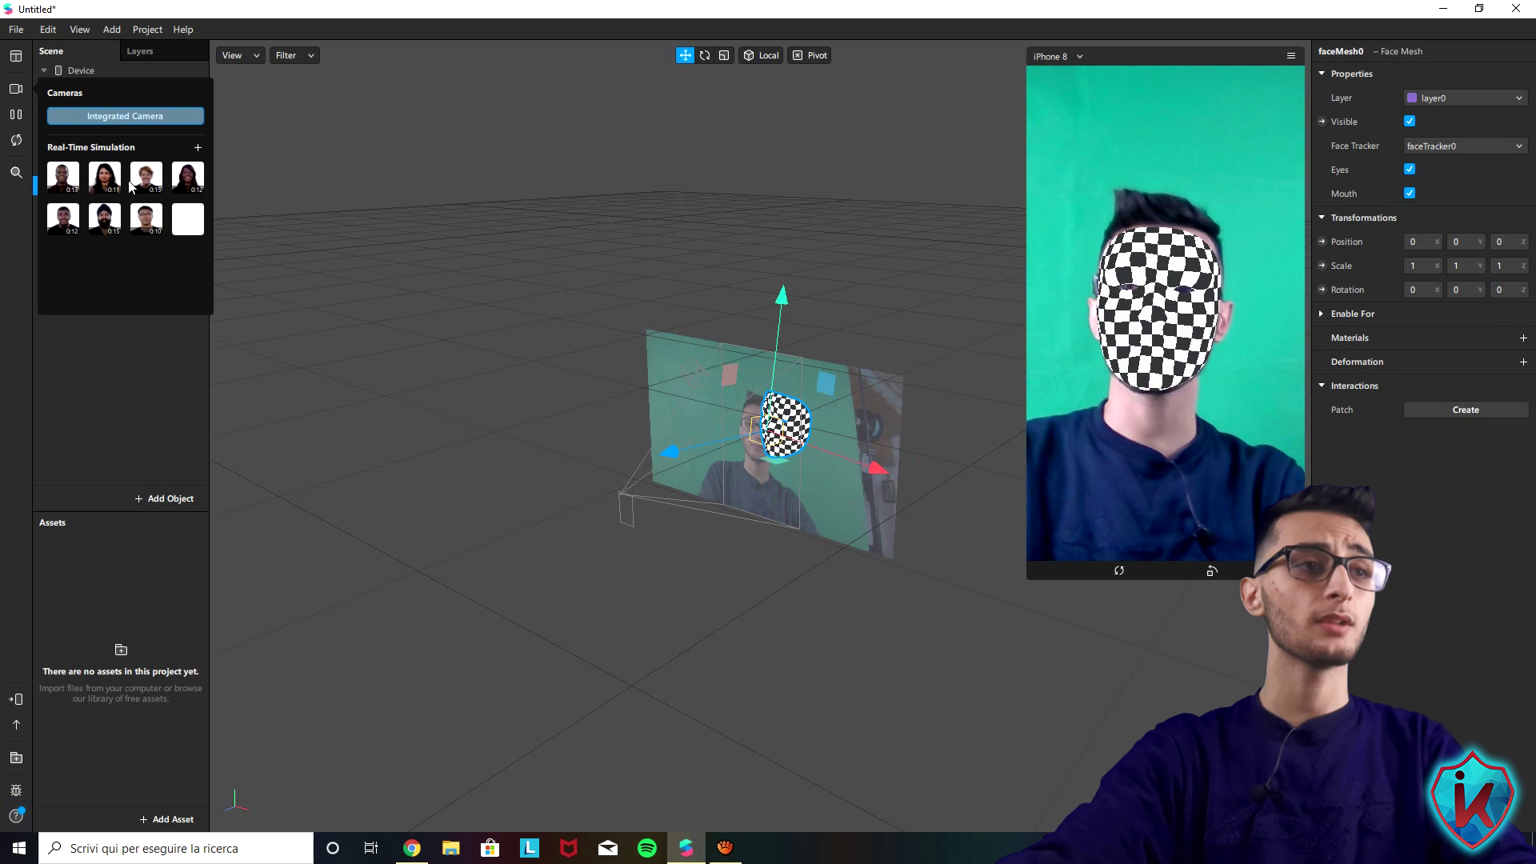
click(104, 190)
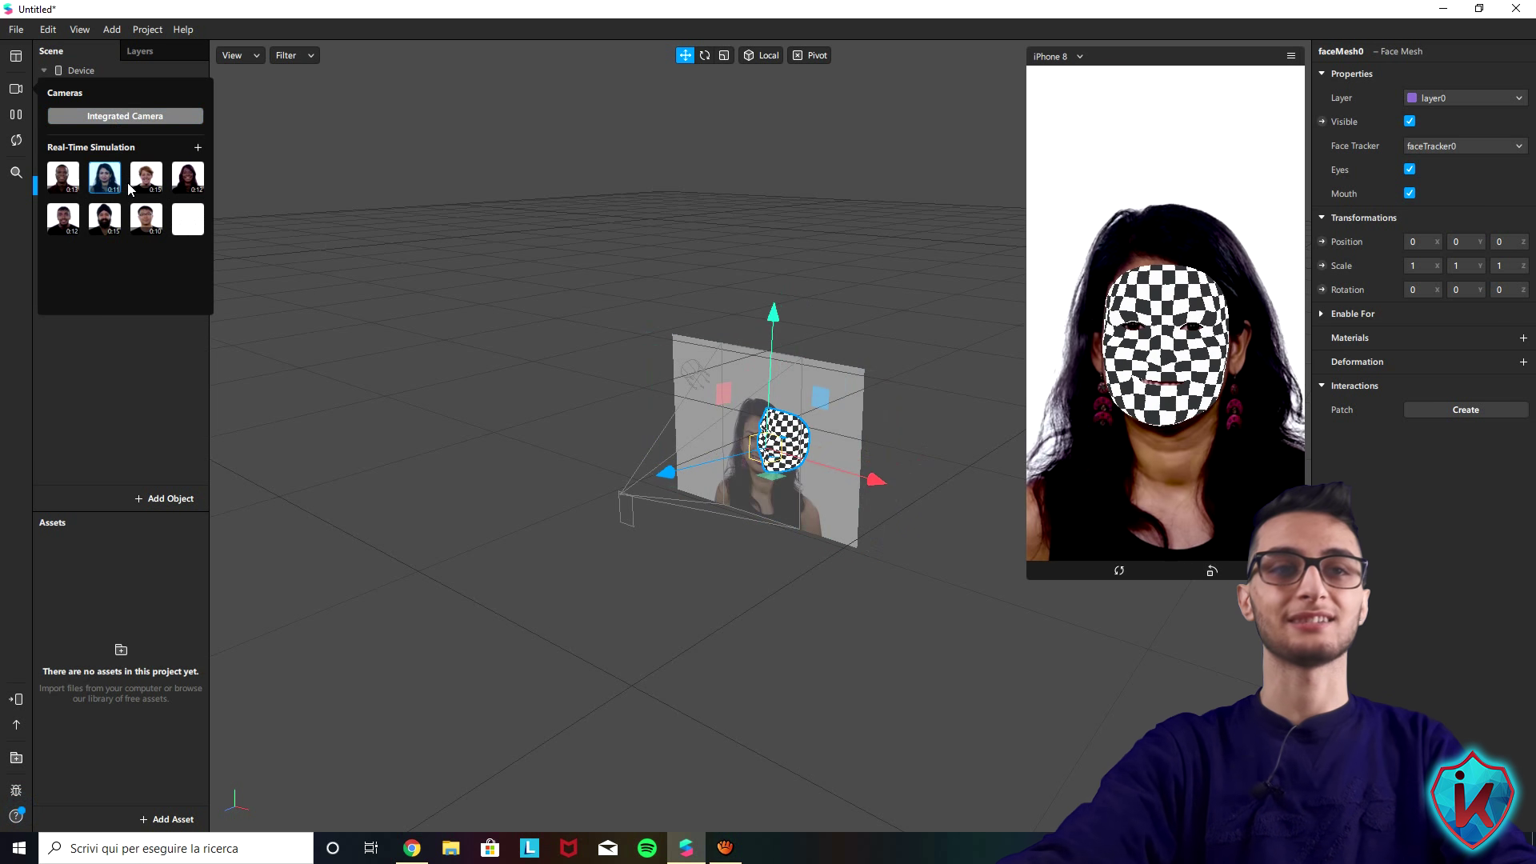
click(104, 228)
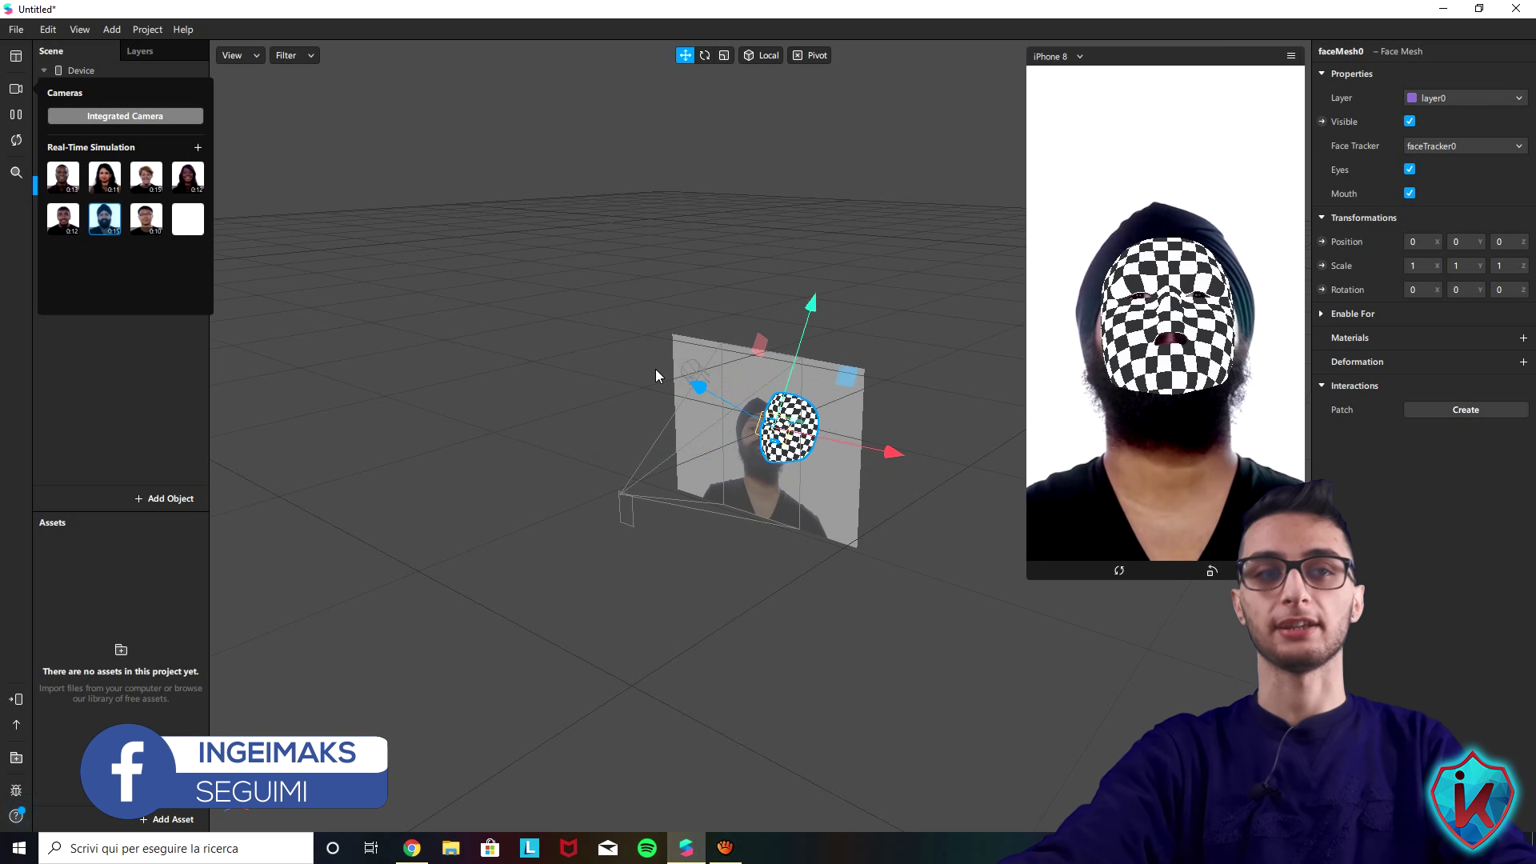
Step: View the device models offered for the preview, and return the simulation to the first sample face
click(1066, 57)
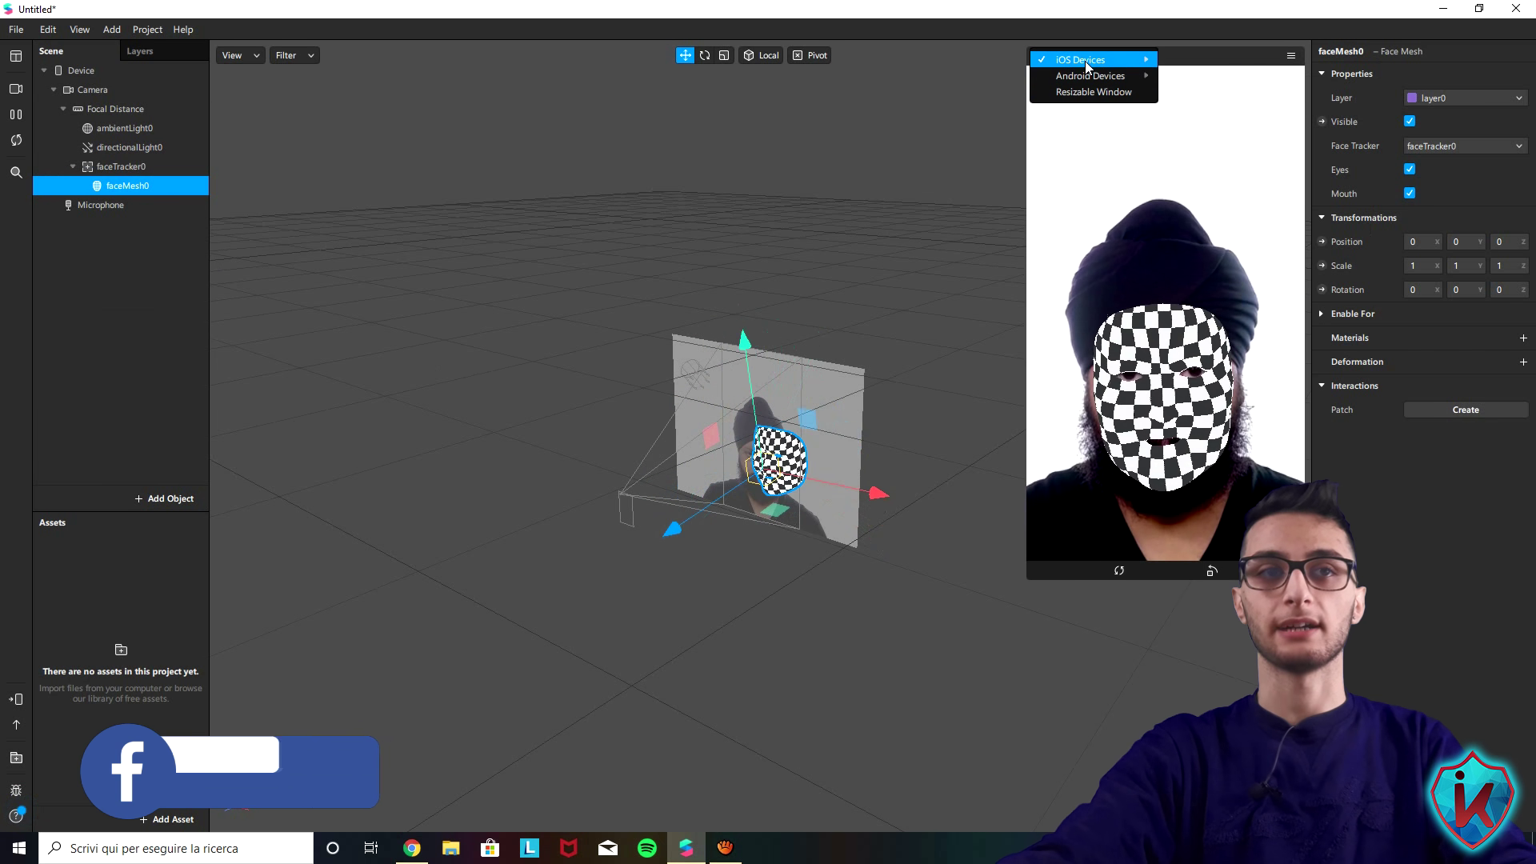
mouse_move(1082, 58)
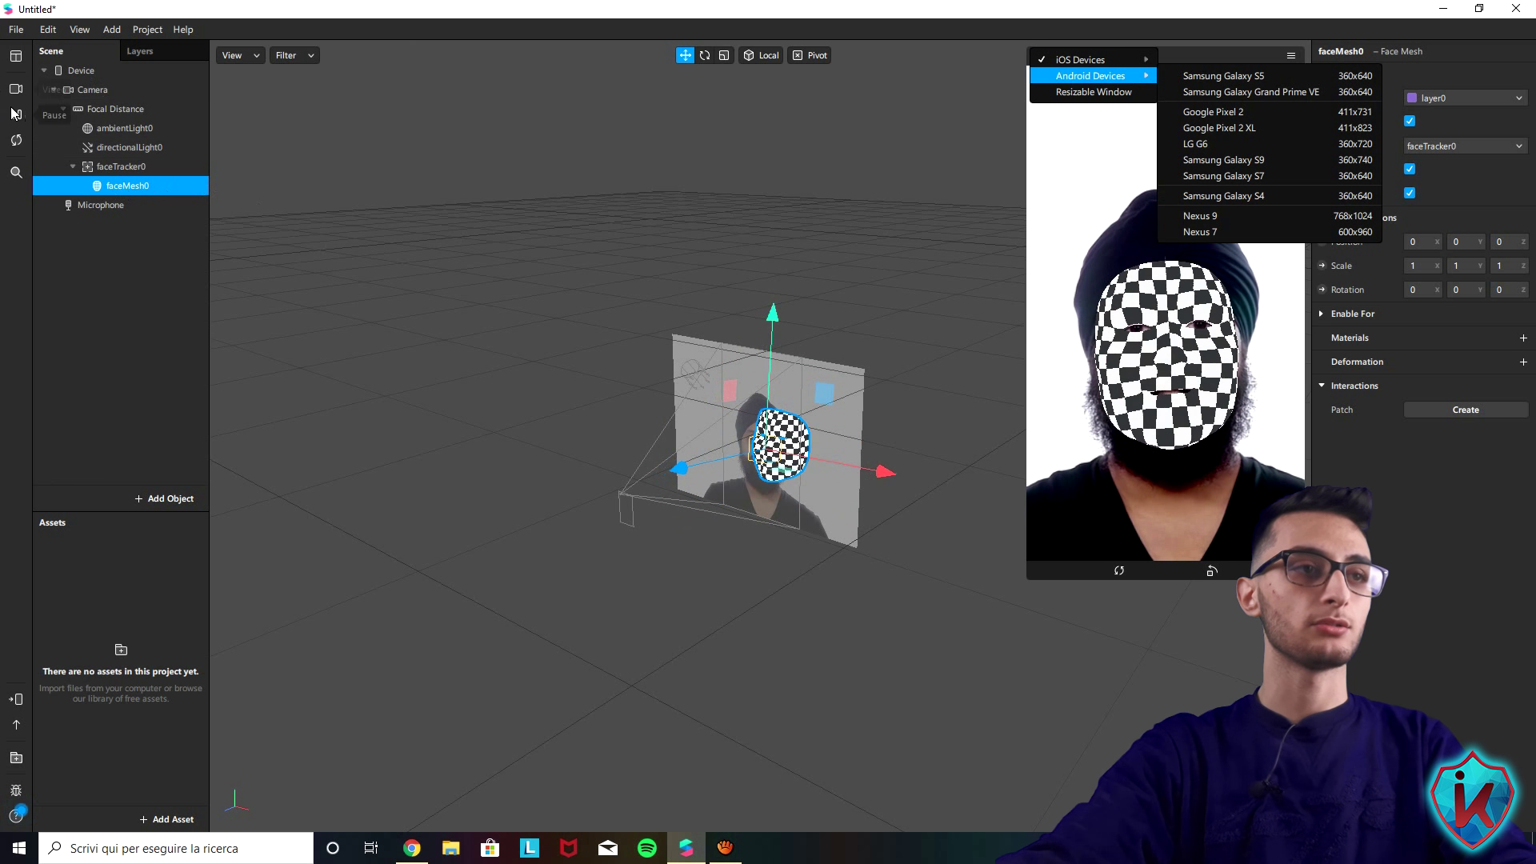
click(15, 89)
click(63, 176)
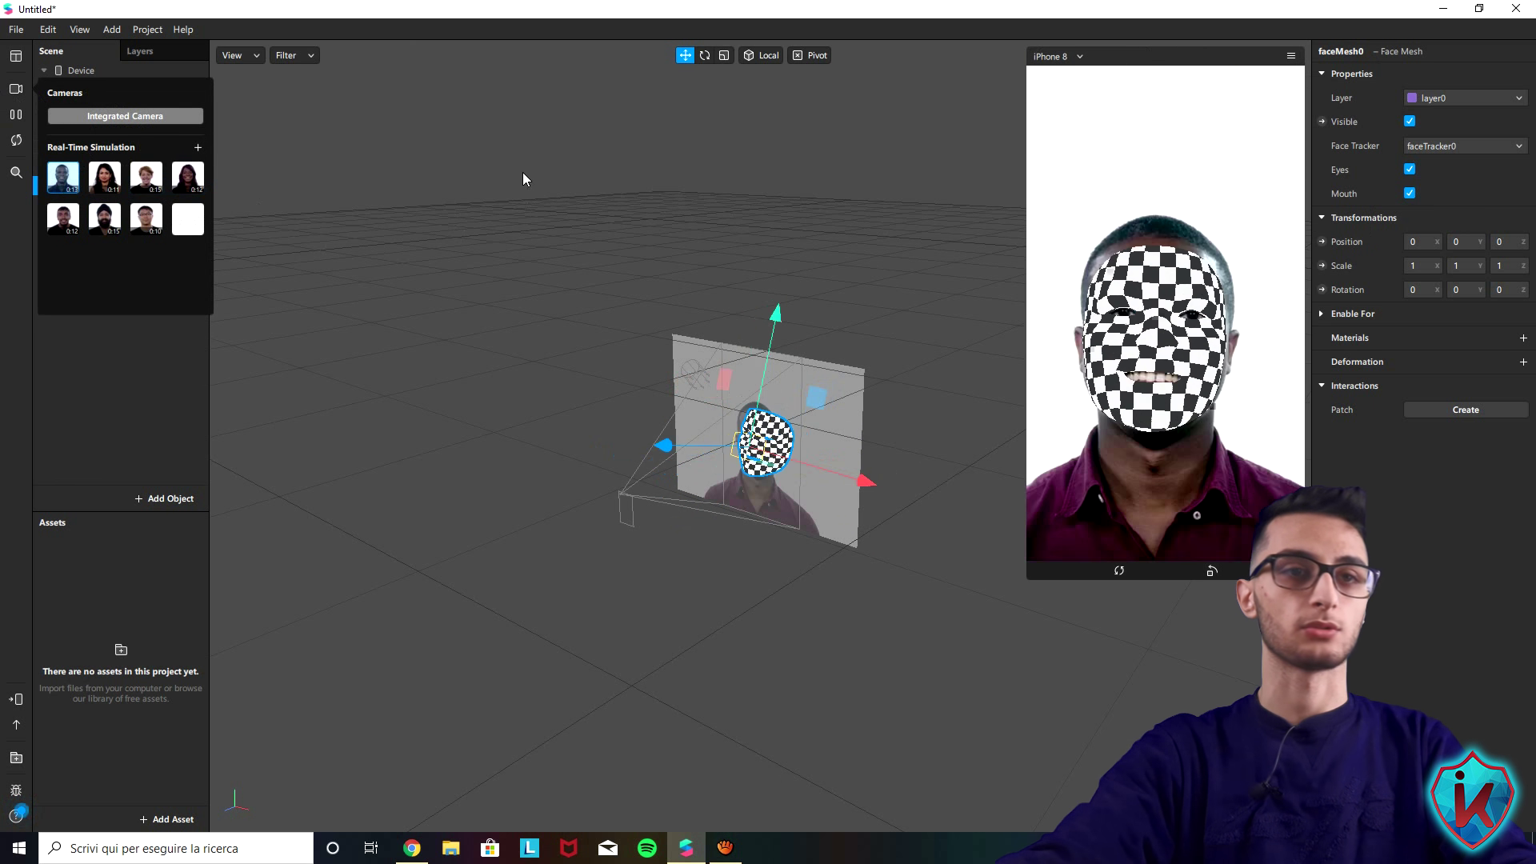
click(701, 269)
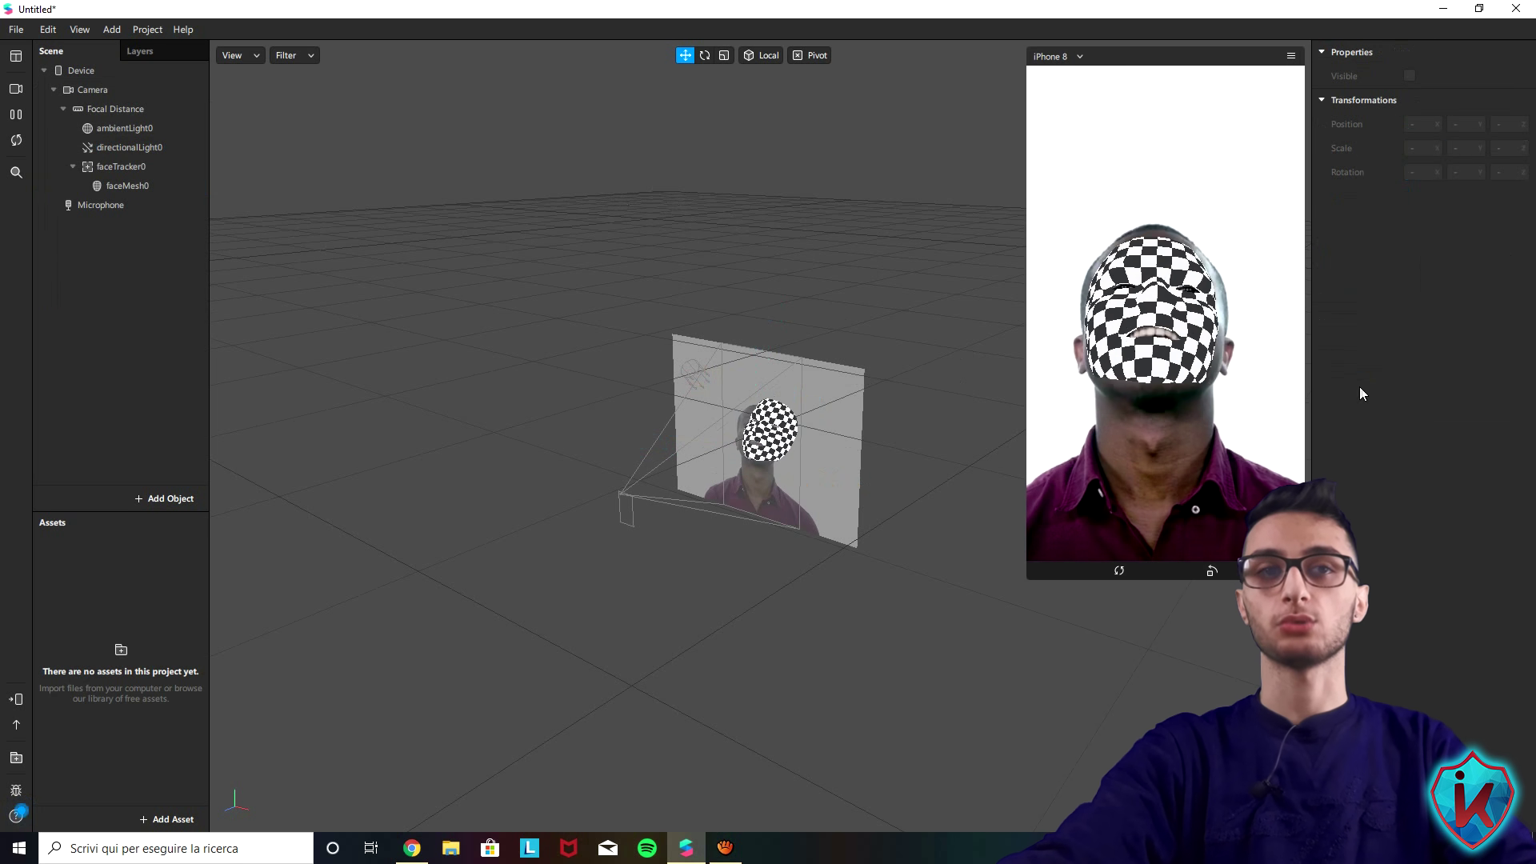
Step: Open the Face Reference Assets documentation page and download the face assets archive
click(189, 34)
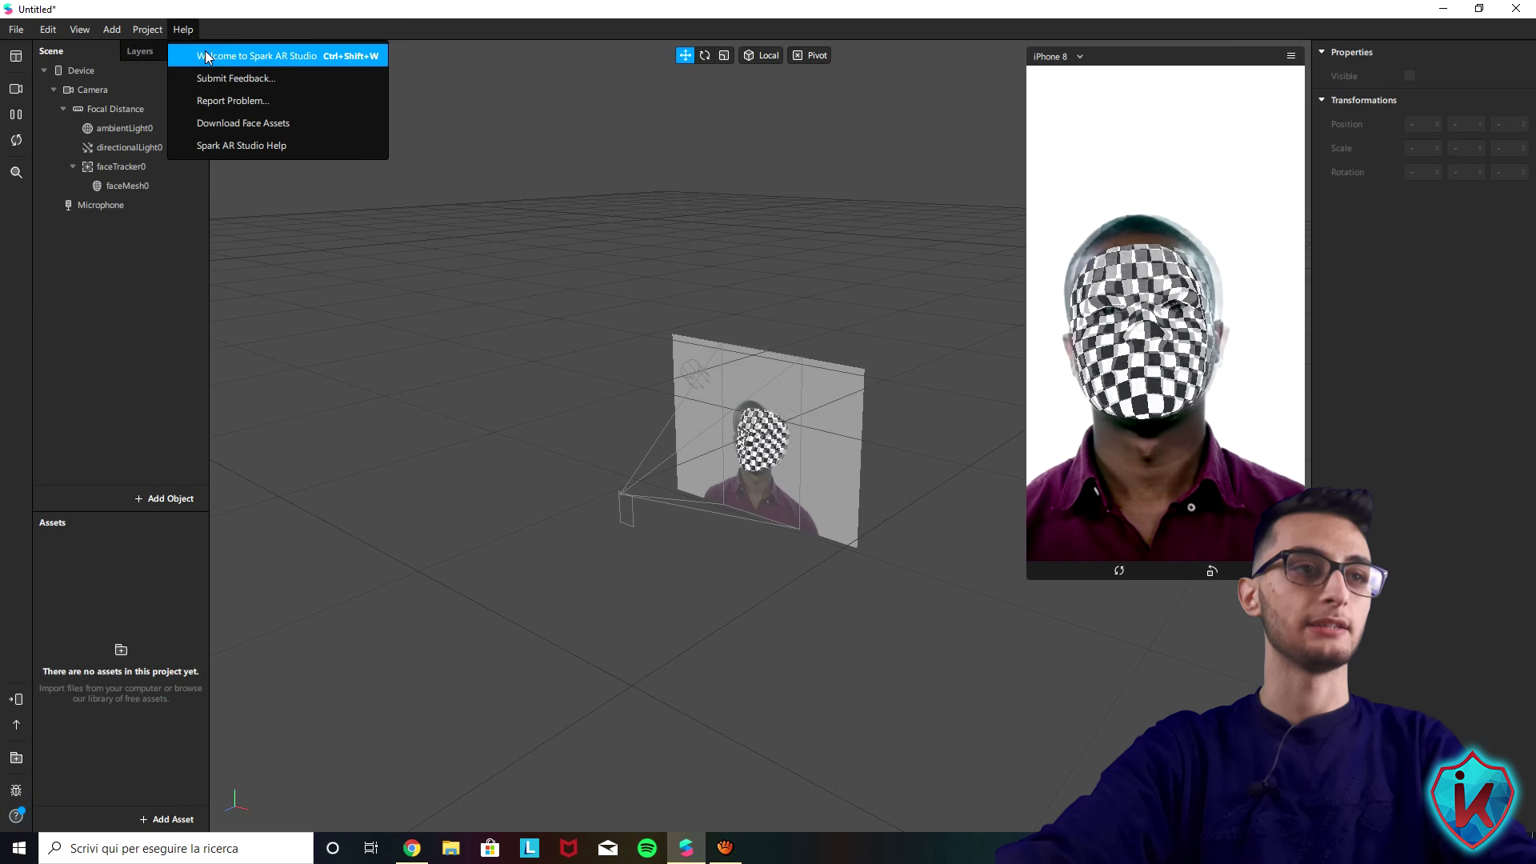
click(270, 129)
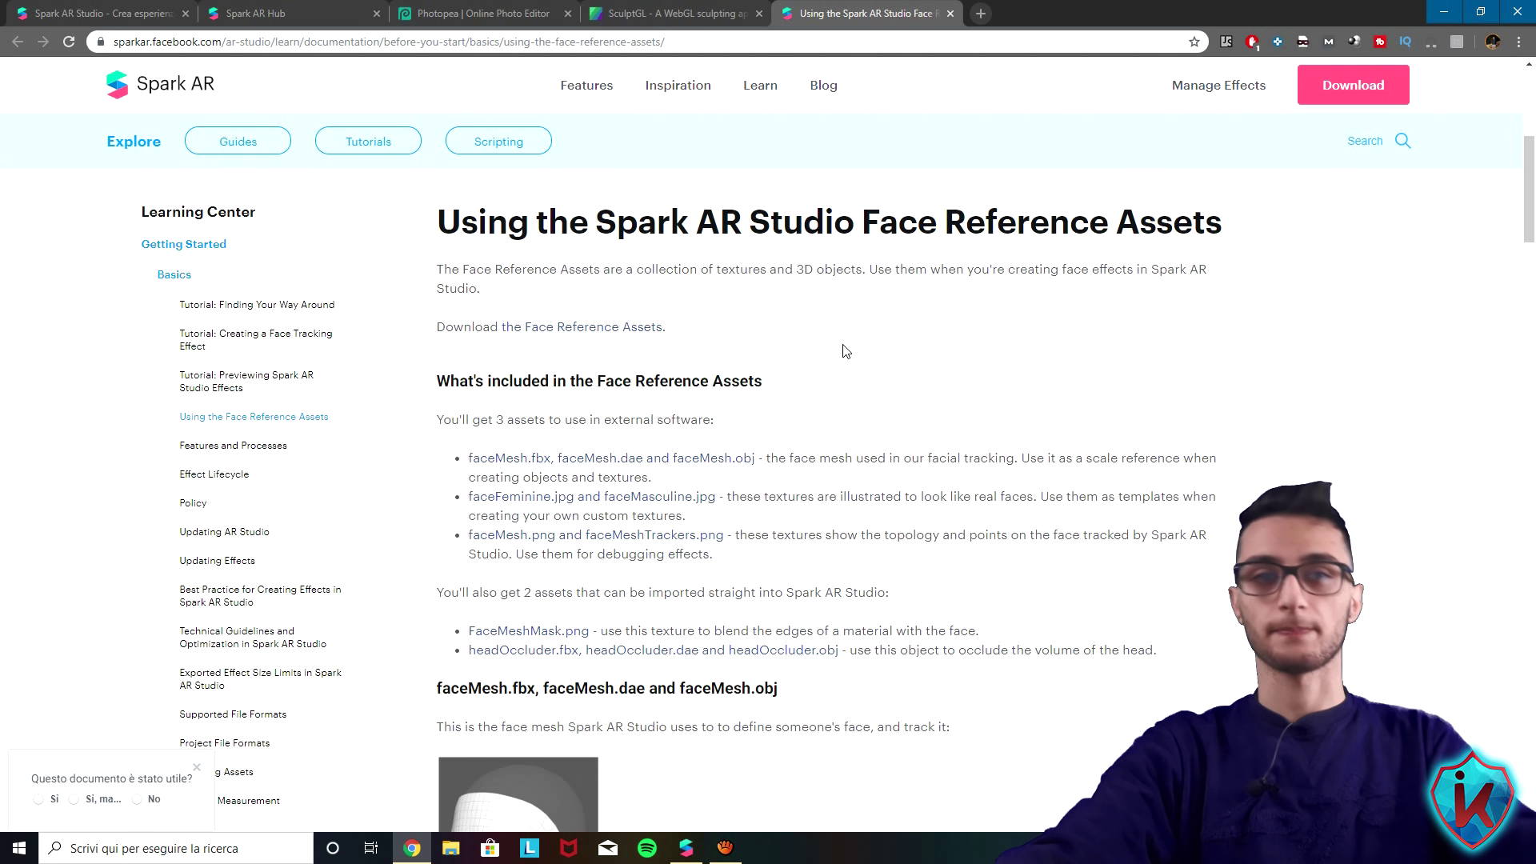
click(584, 329)
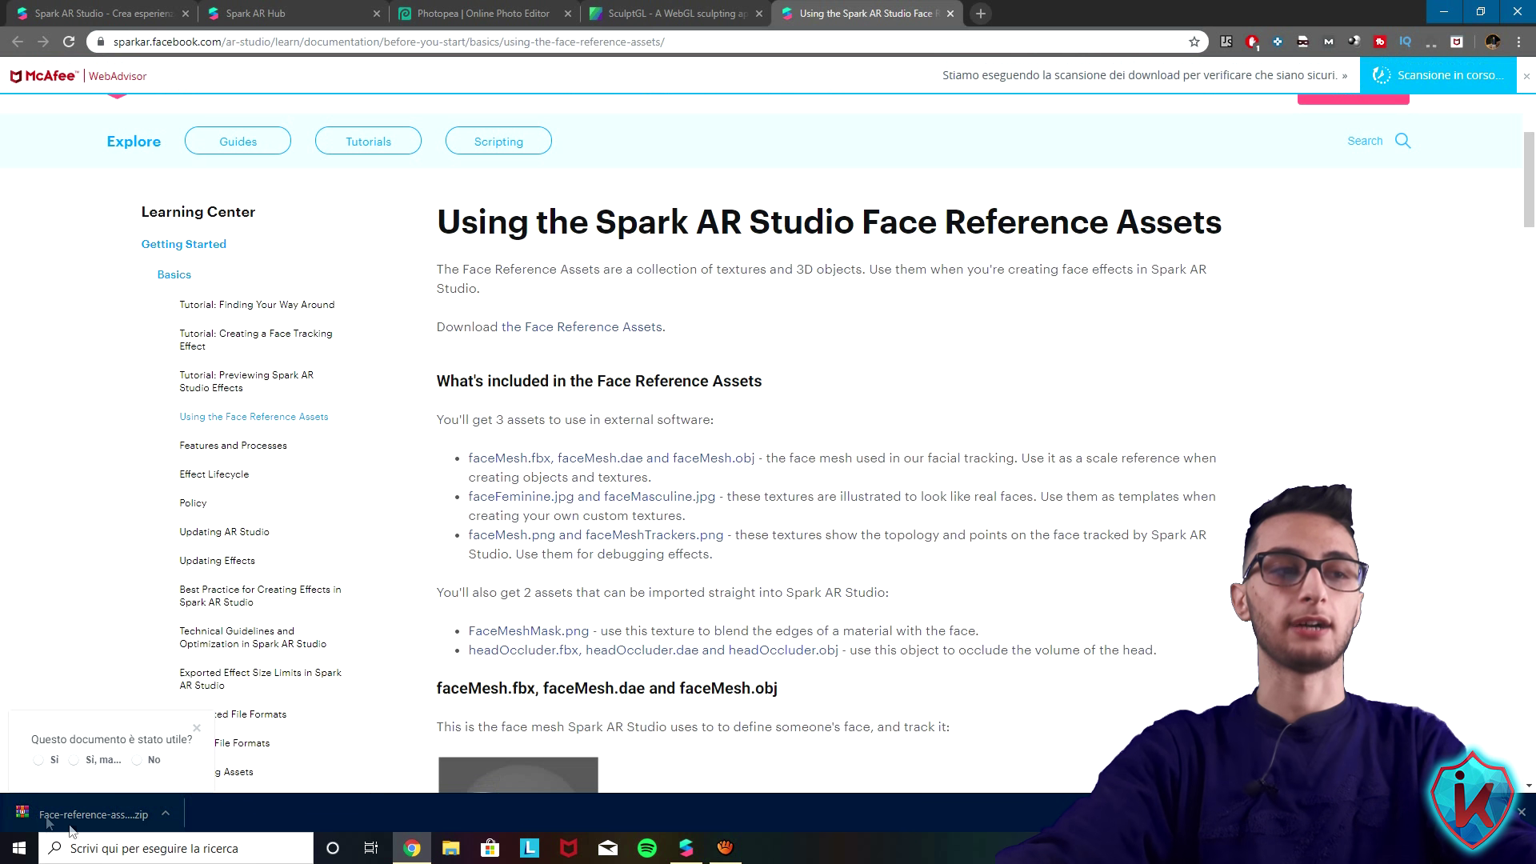
Step: Place the downloaded Face-reference-assets-classic archive on the desktop and extract its contents there
click(165, 815)
click(240, 759)
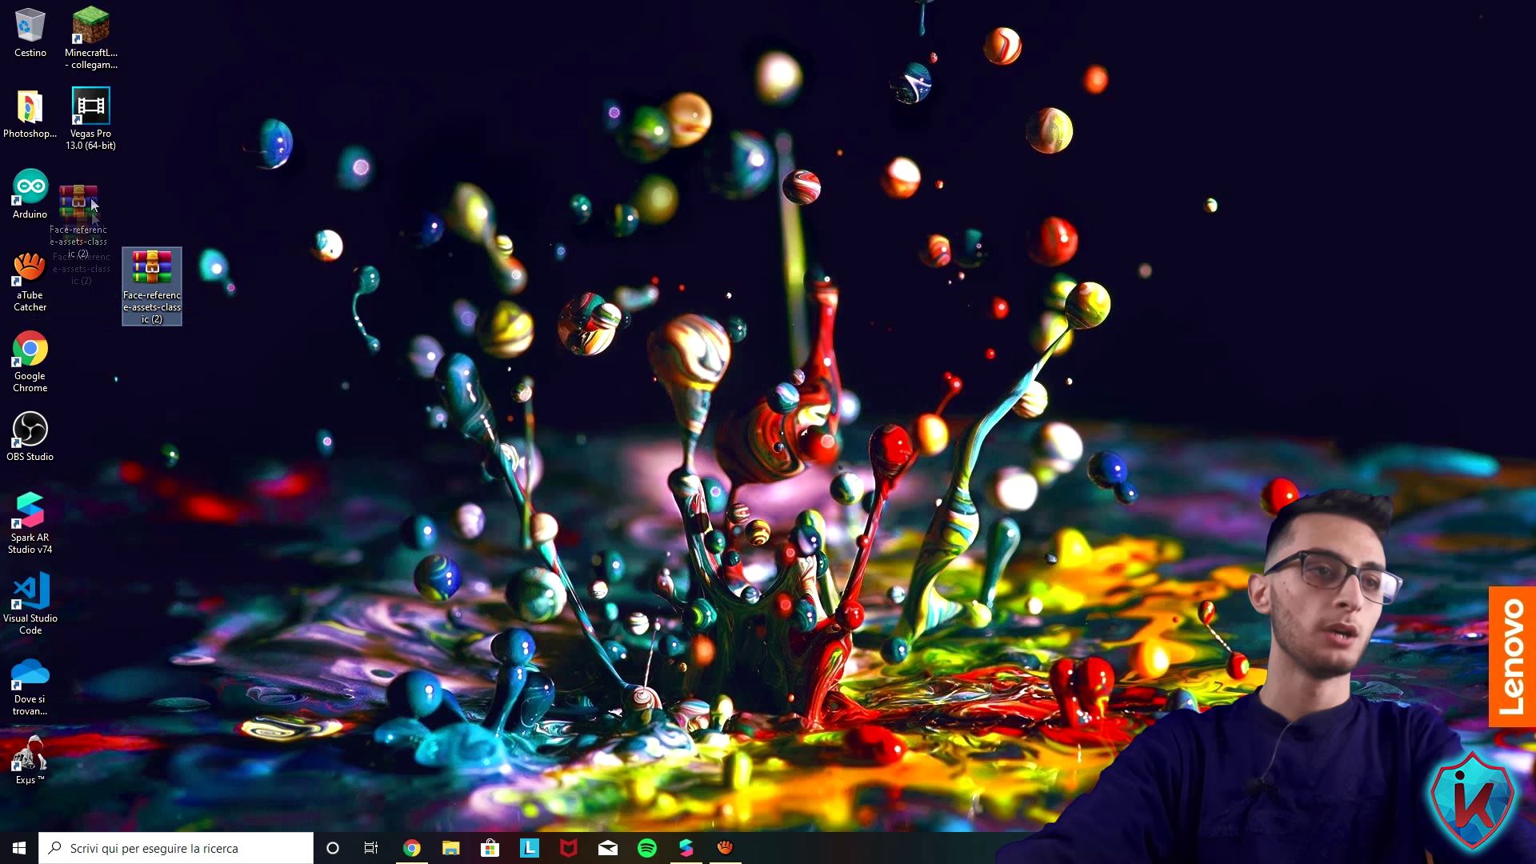
drag(93, 205, 103, 194)
right_click(104, 195)
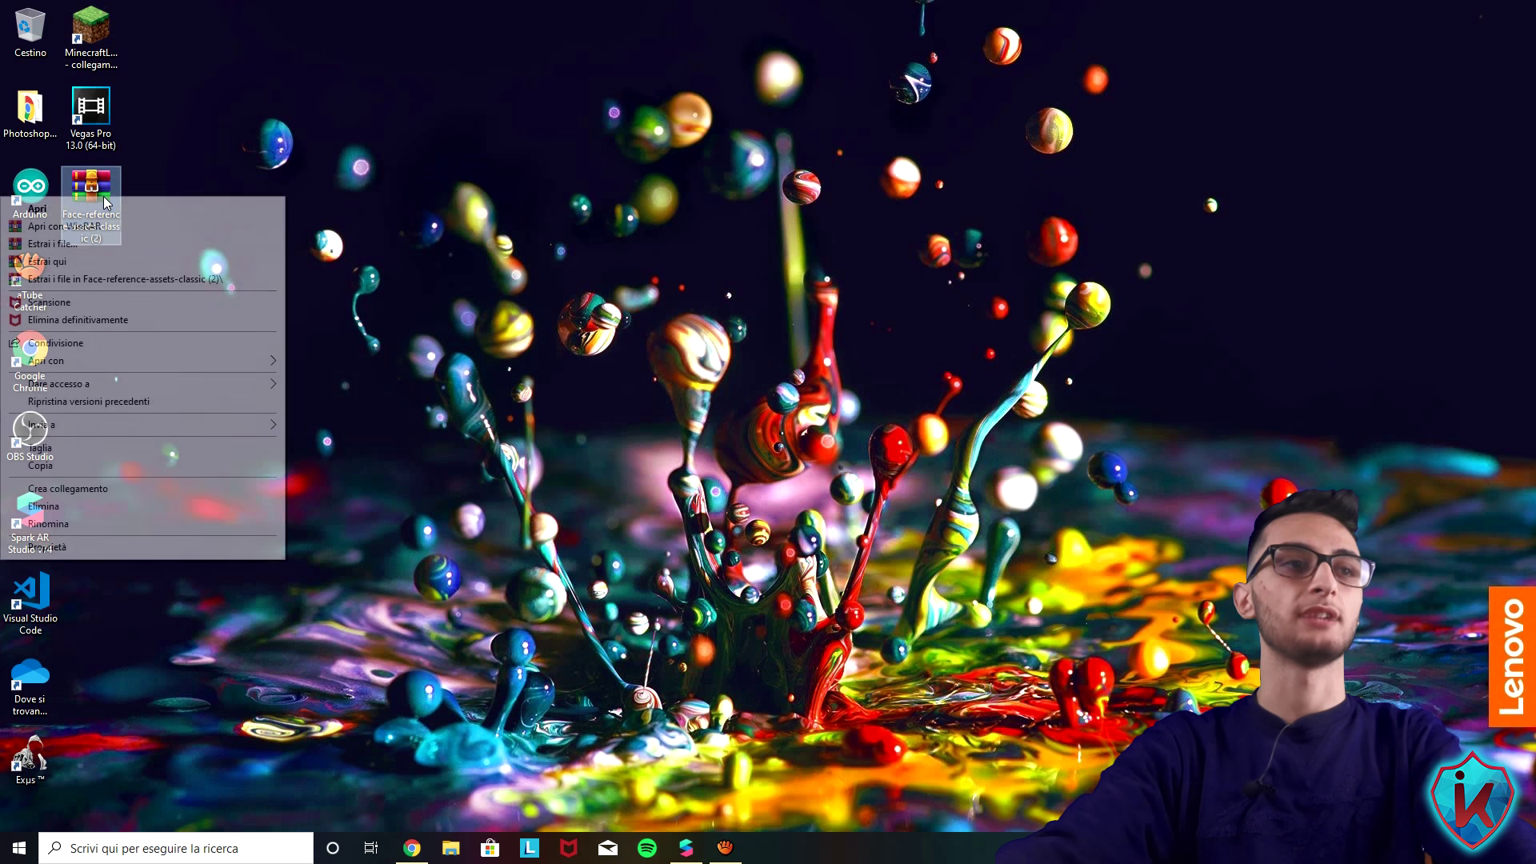
click(103, 262)
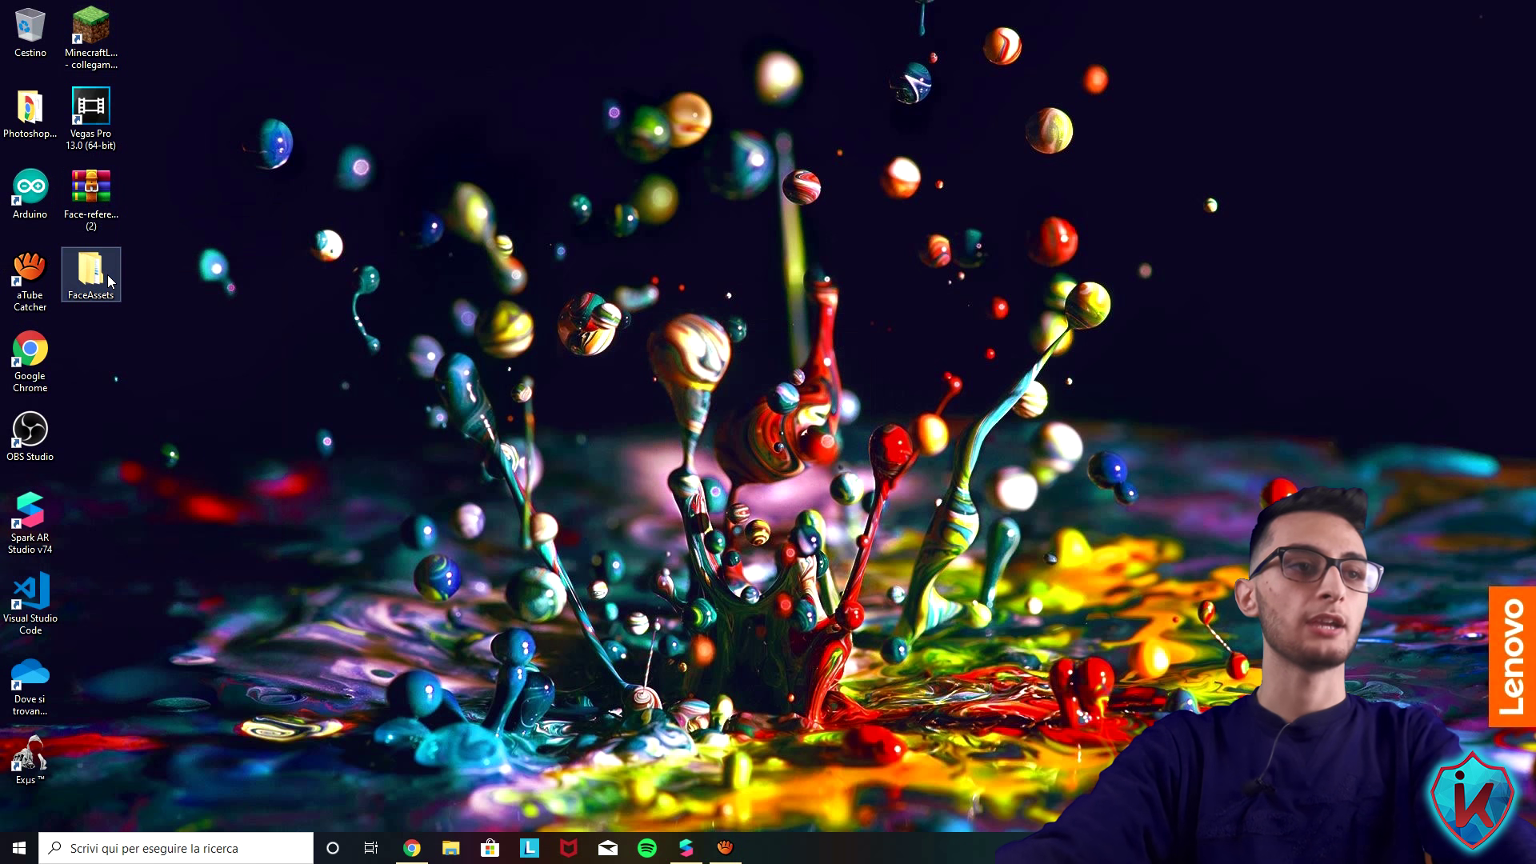
Step: Open the Textures folder inside FaceAssets and examine the face mesh, mask and tracker images
double_click(90, 272)
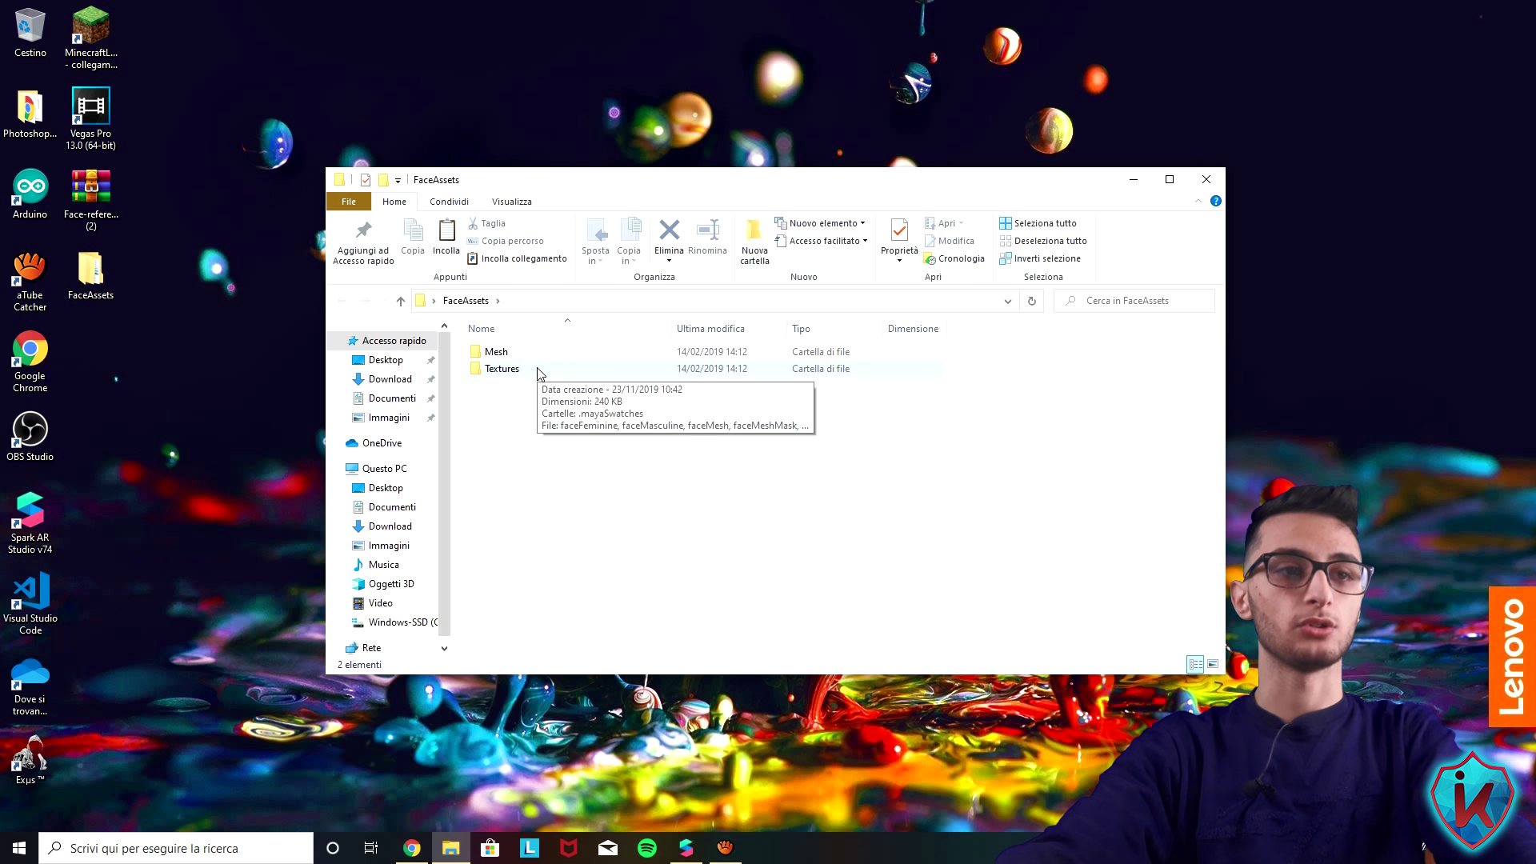
double_click(532, 376)
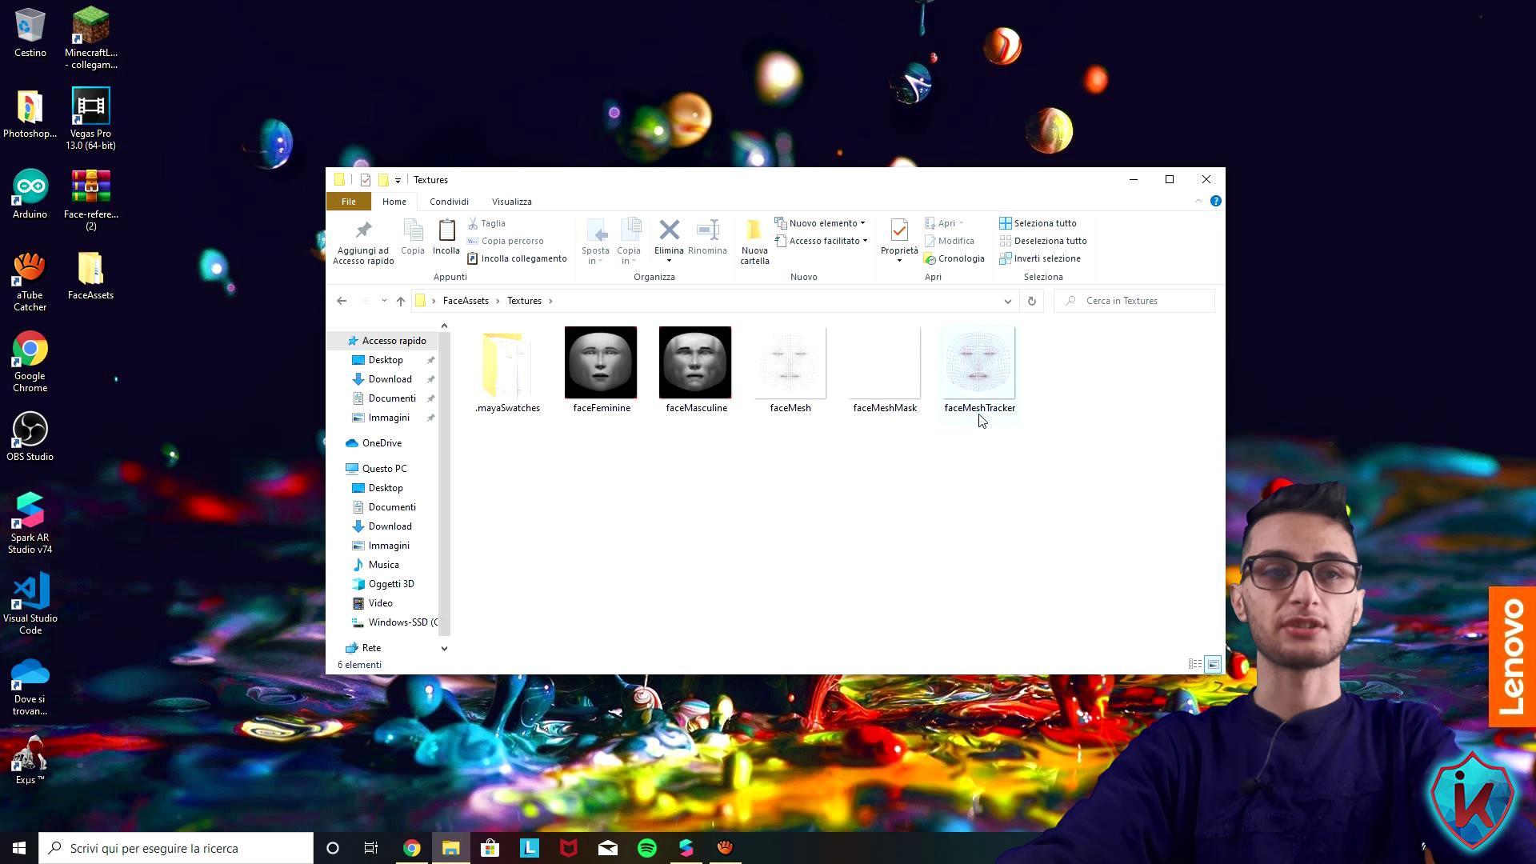
click(816, 372)
key(Right)
key(Right)
key(Left)
key(Left)
key(Right)
key(Right)
click(864, 519)
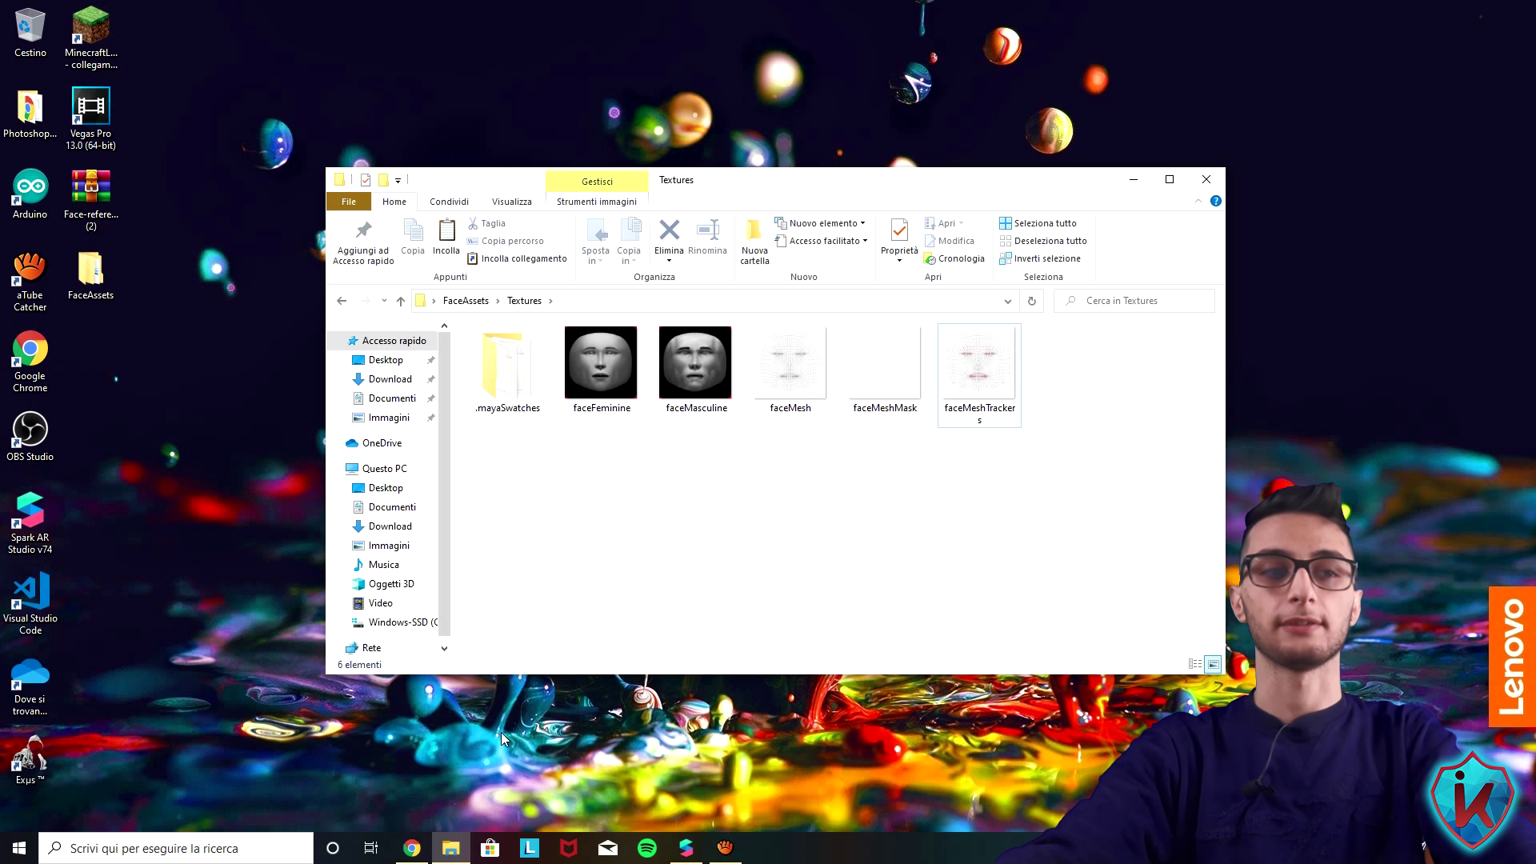
Step: Switch to the browser and view the open SculptGL and Photopea online editor pages
click(420, 849)
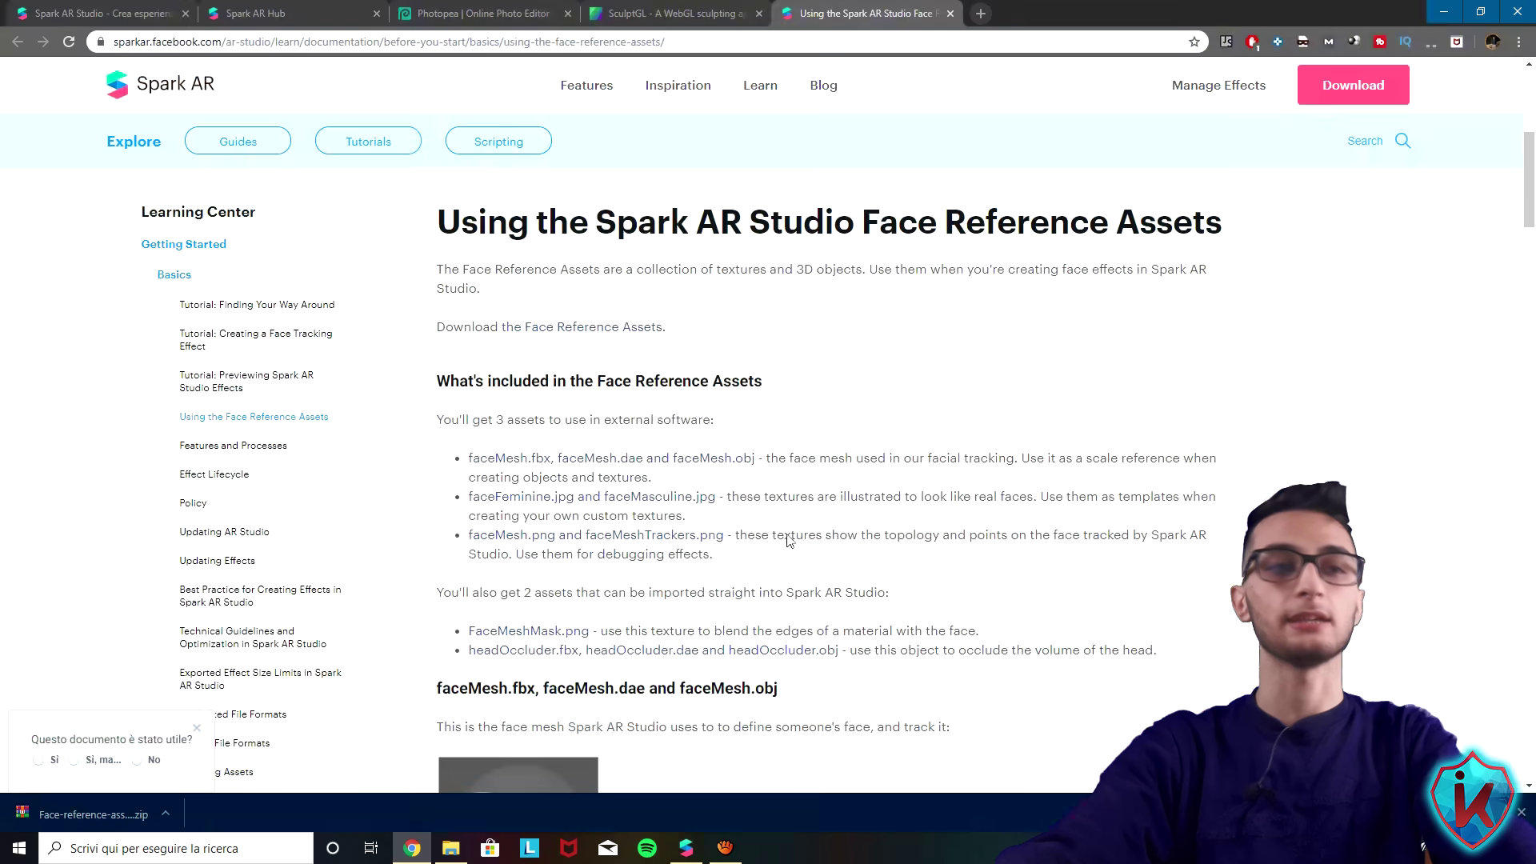
click(688, 9)
click(554, 11)
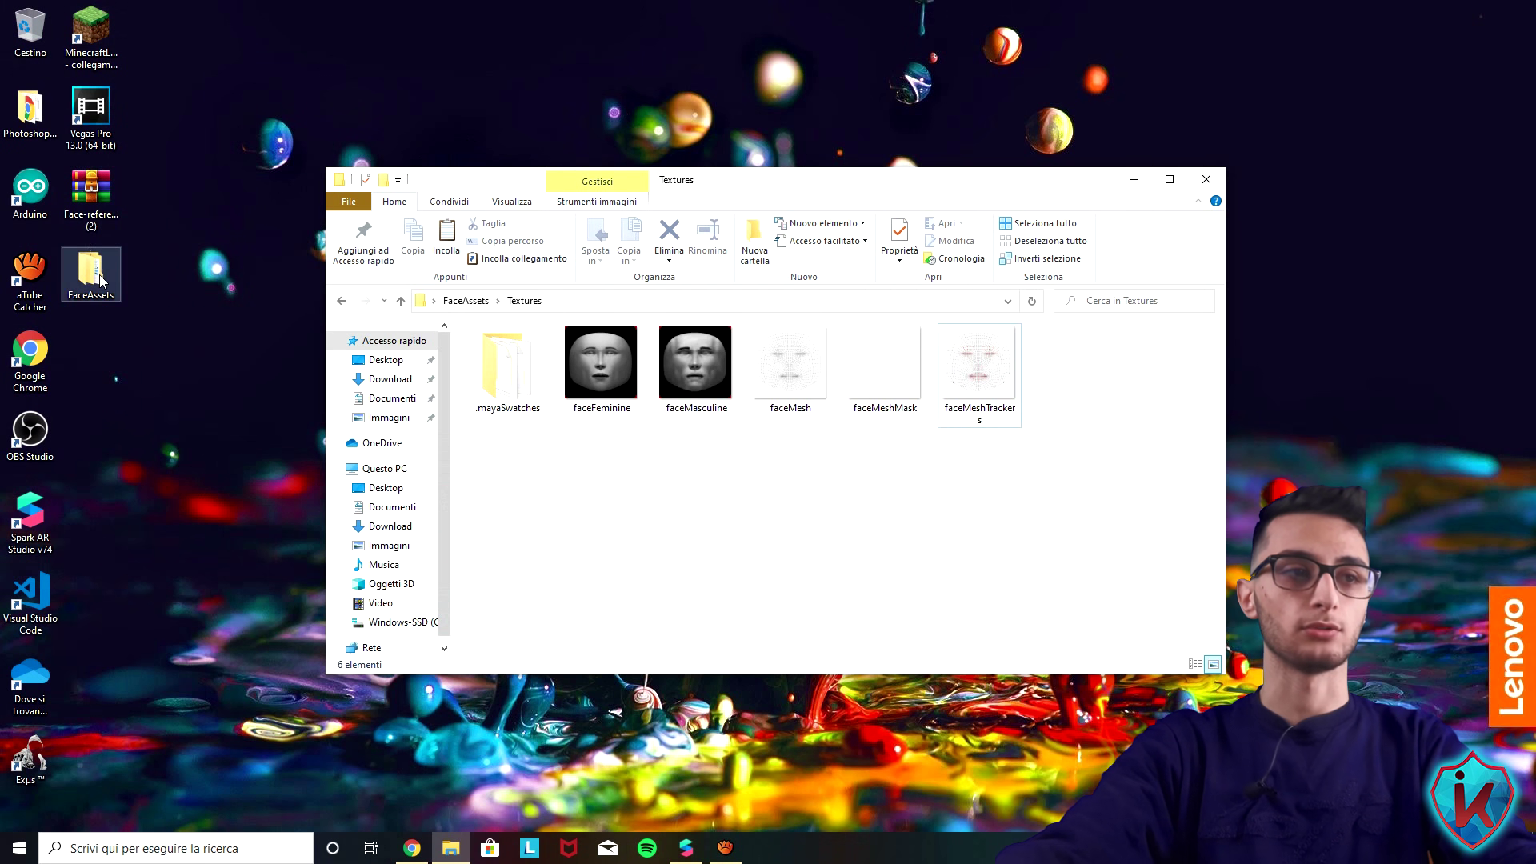
Step: Open Photoshop and place the faceMesh texture from the desktop's FaceAssets folder into the blank transparent document
click(22, 112)
double_click(22, 112)
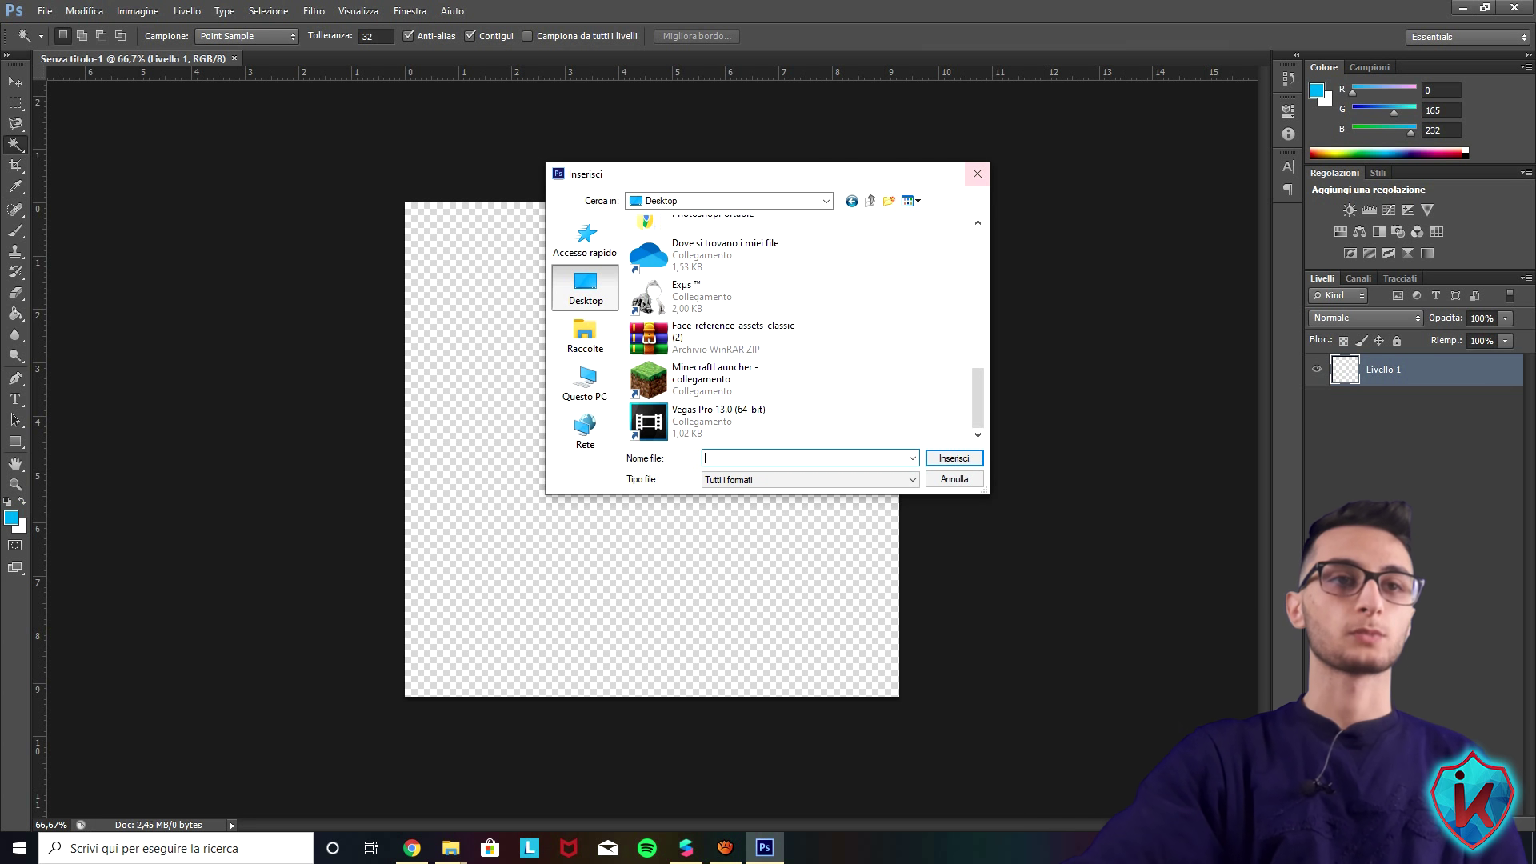
key(Escape)
key(alt+f)
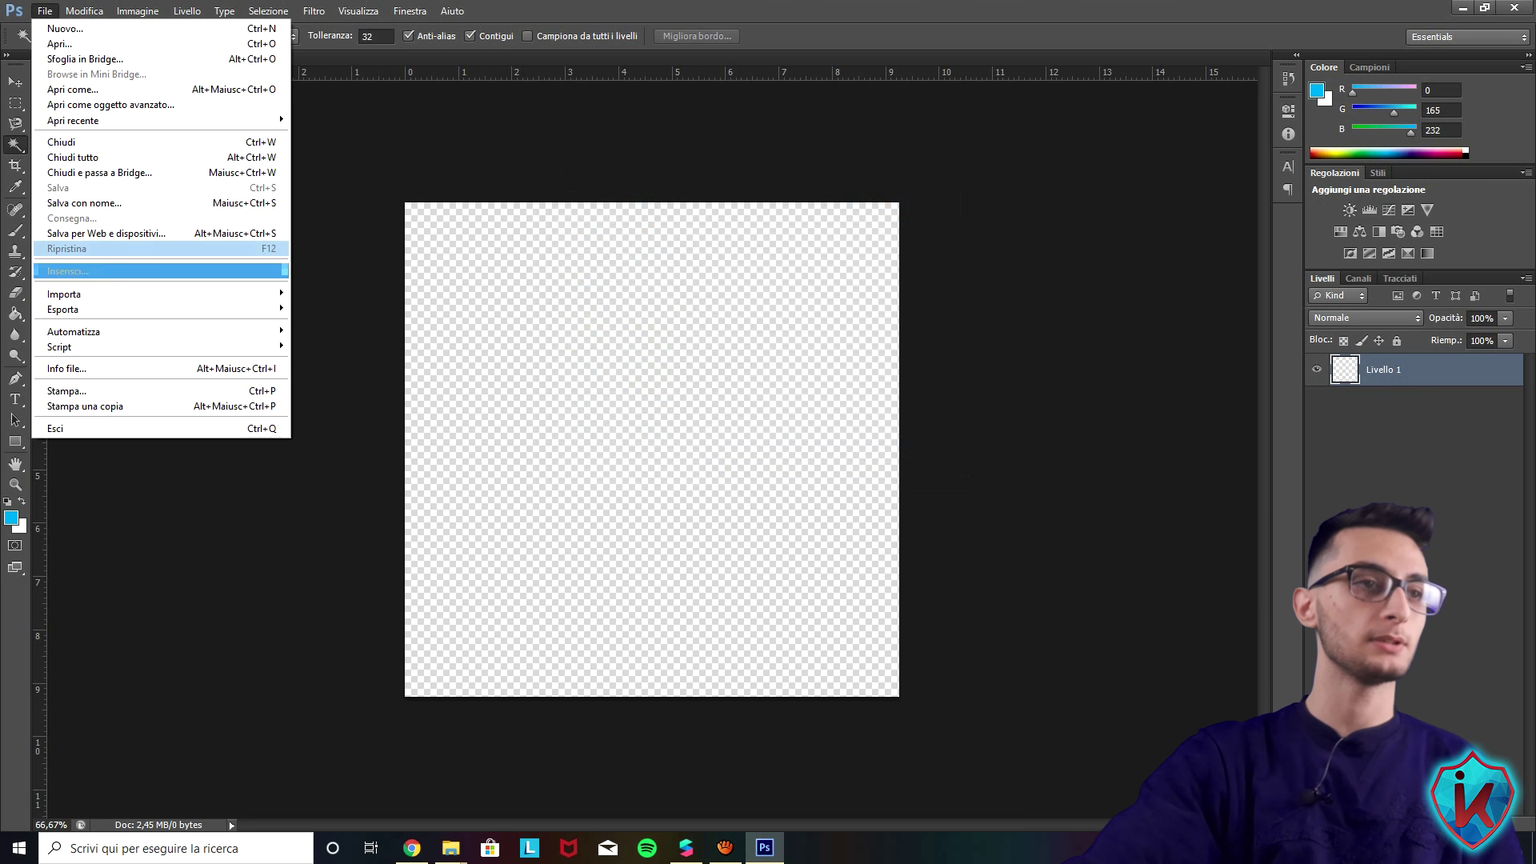
key(Return)
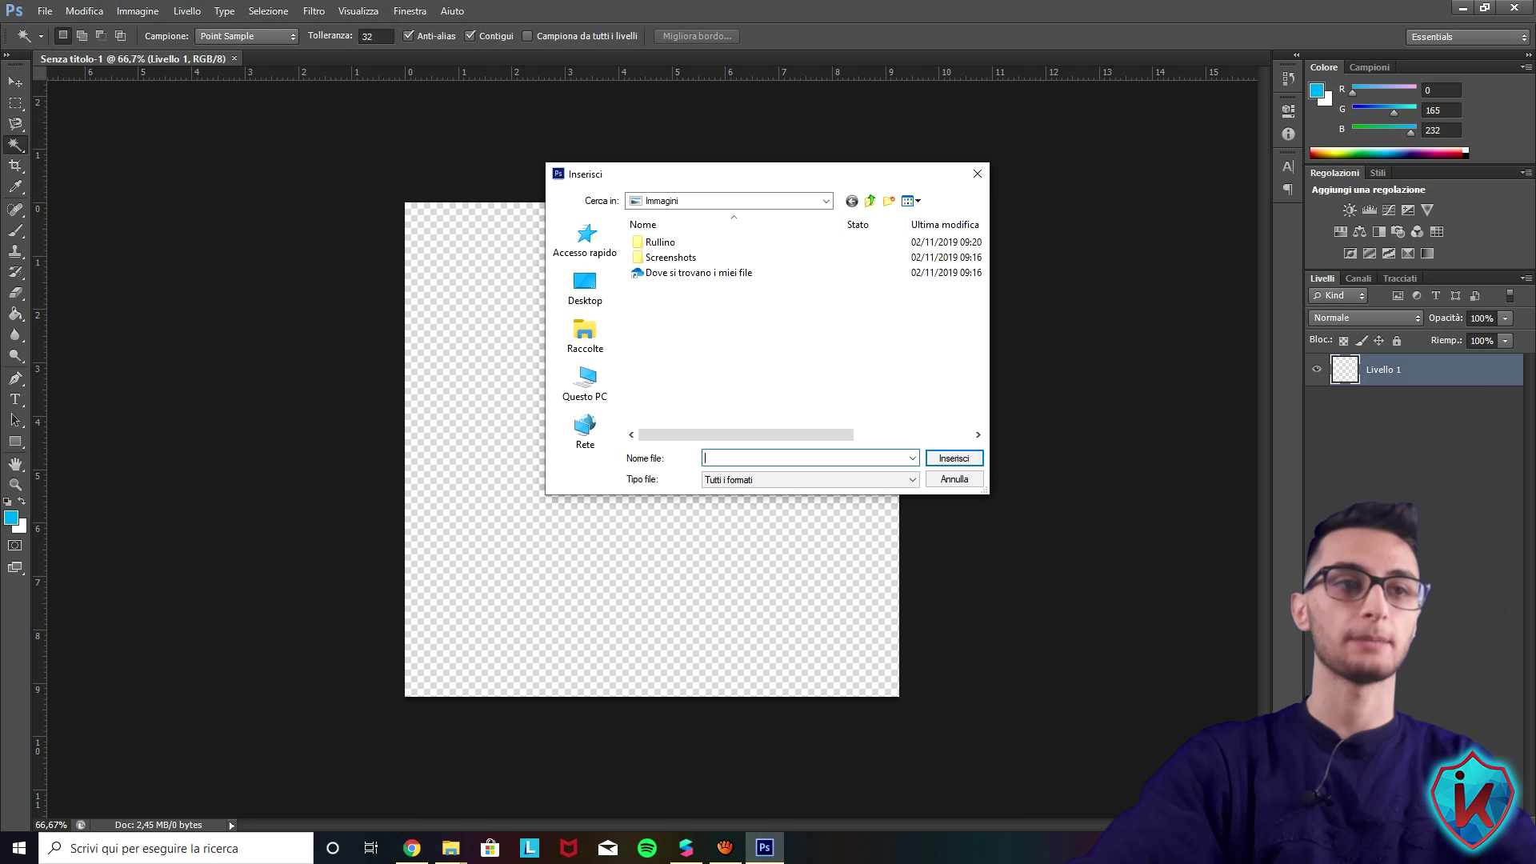
click(585, 287)
scroll(800, 328, down, 10)
scroll(745, 336, up, 3)
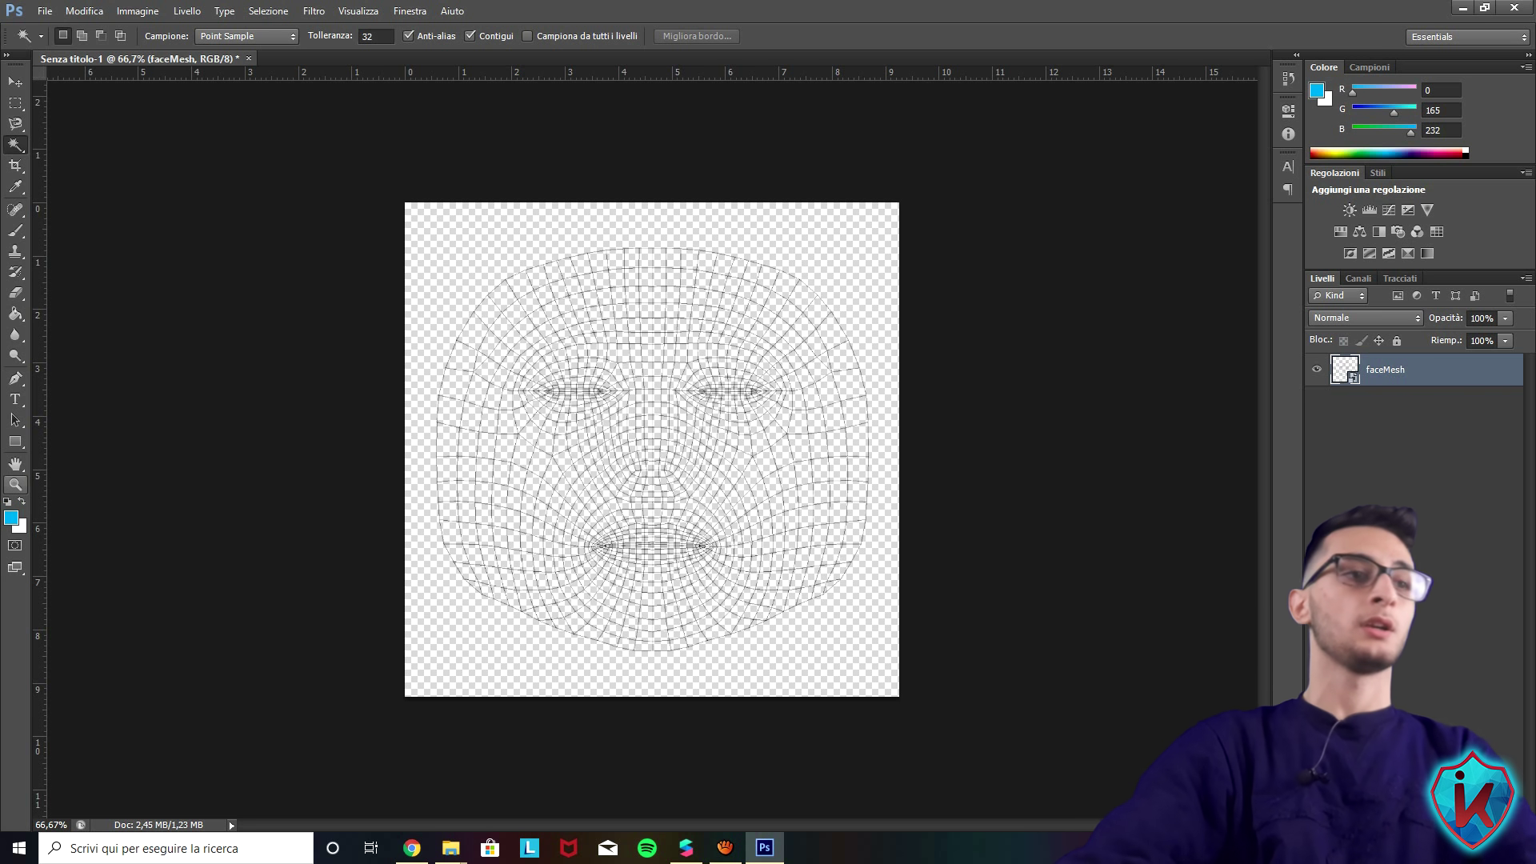
Step: Paint blue 30 px brush strokes over the mesh's forehead, nose and mouth outline, and save the image to the desktop as base
key(z)
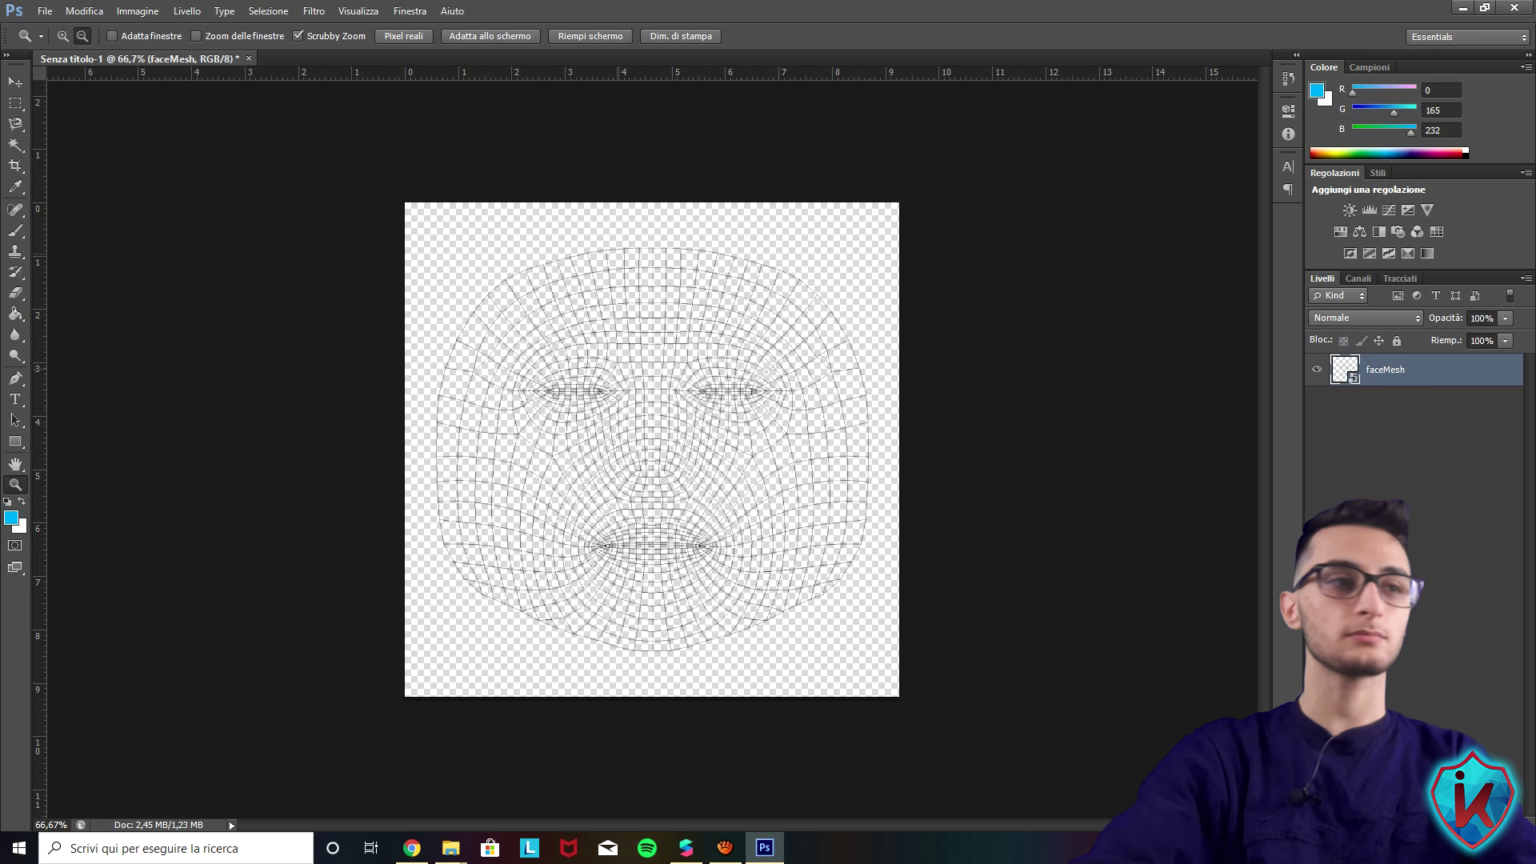
key(b)
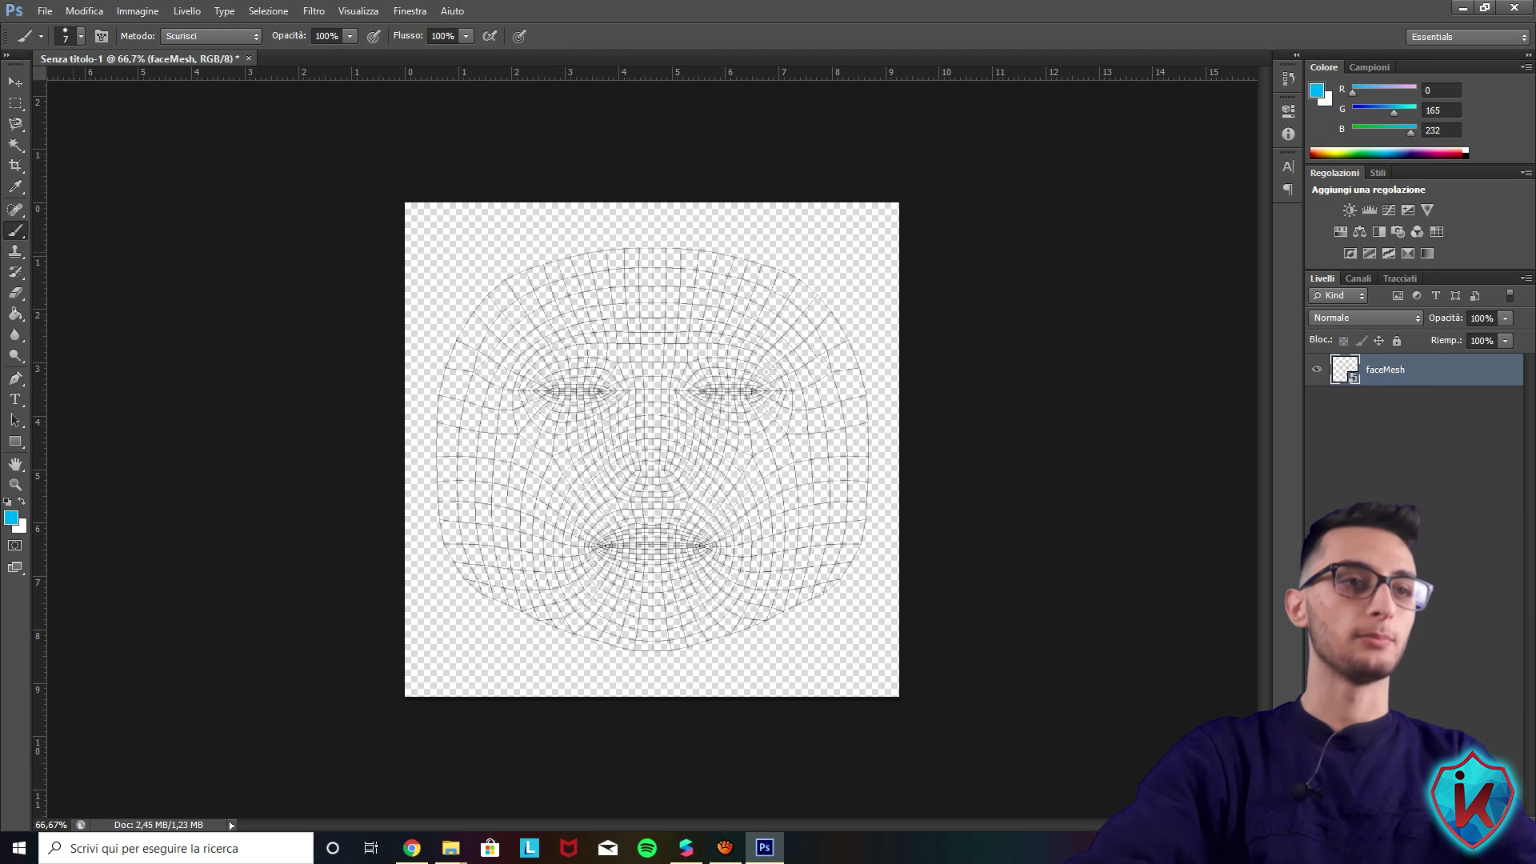
click(520, 321)
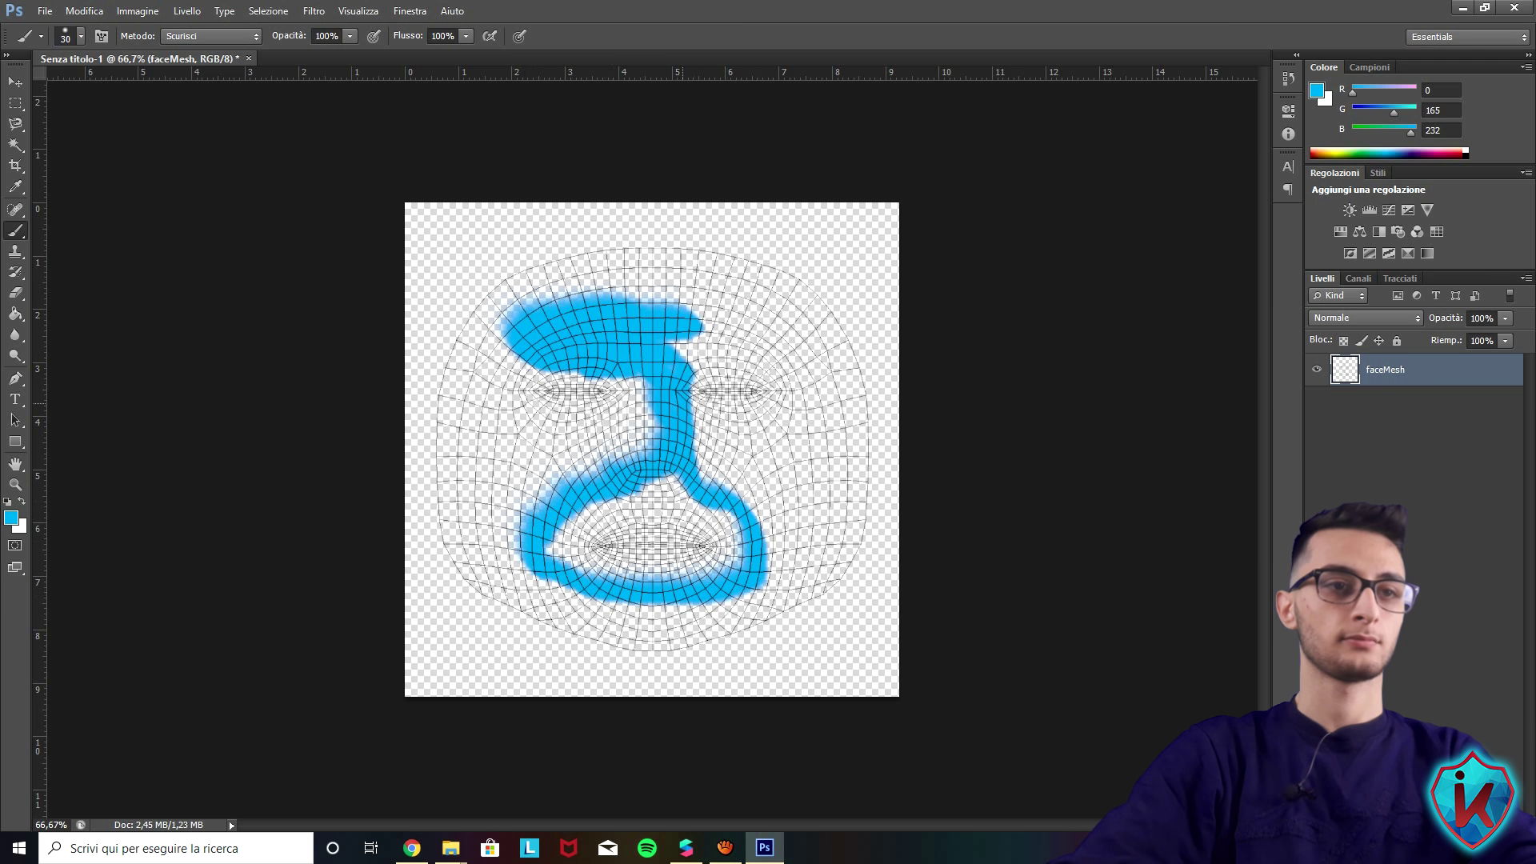
drag(768, 346, 676, 342)
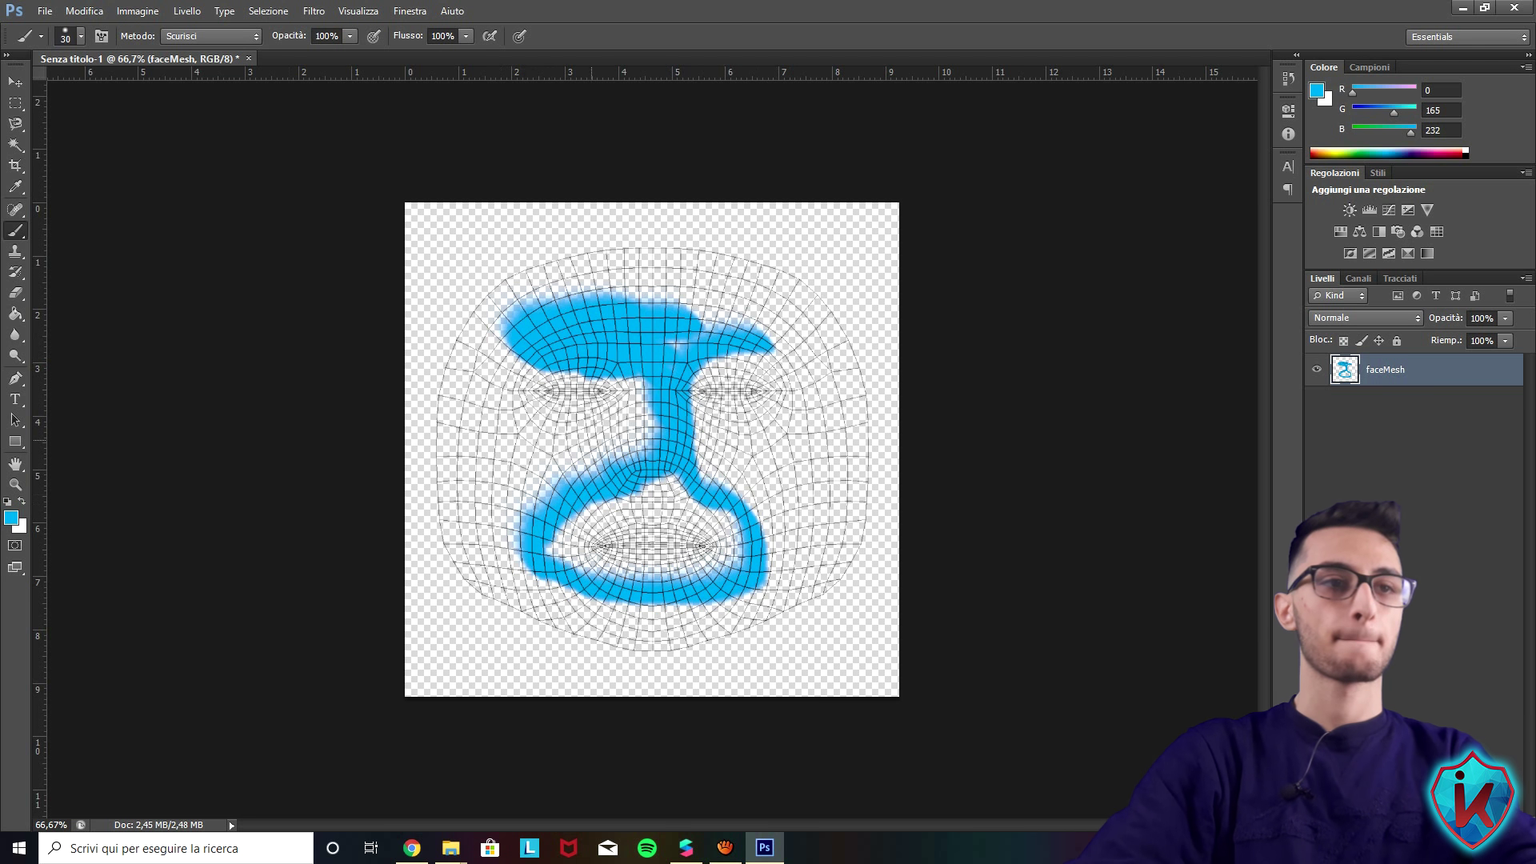
click(45, 11)
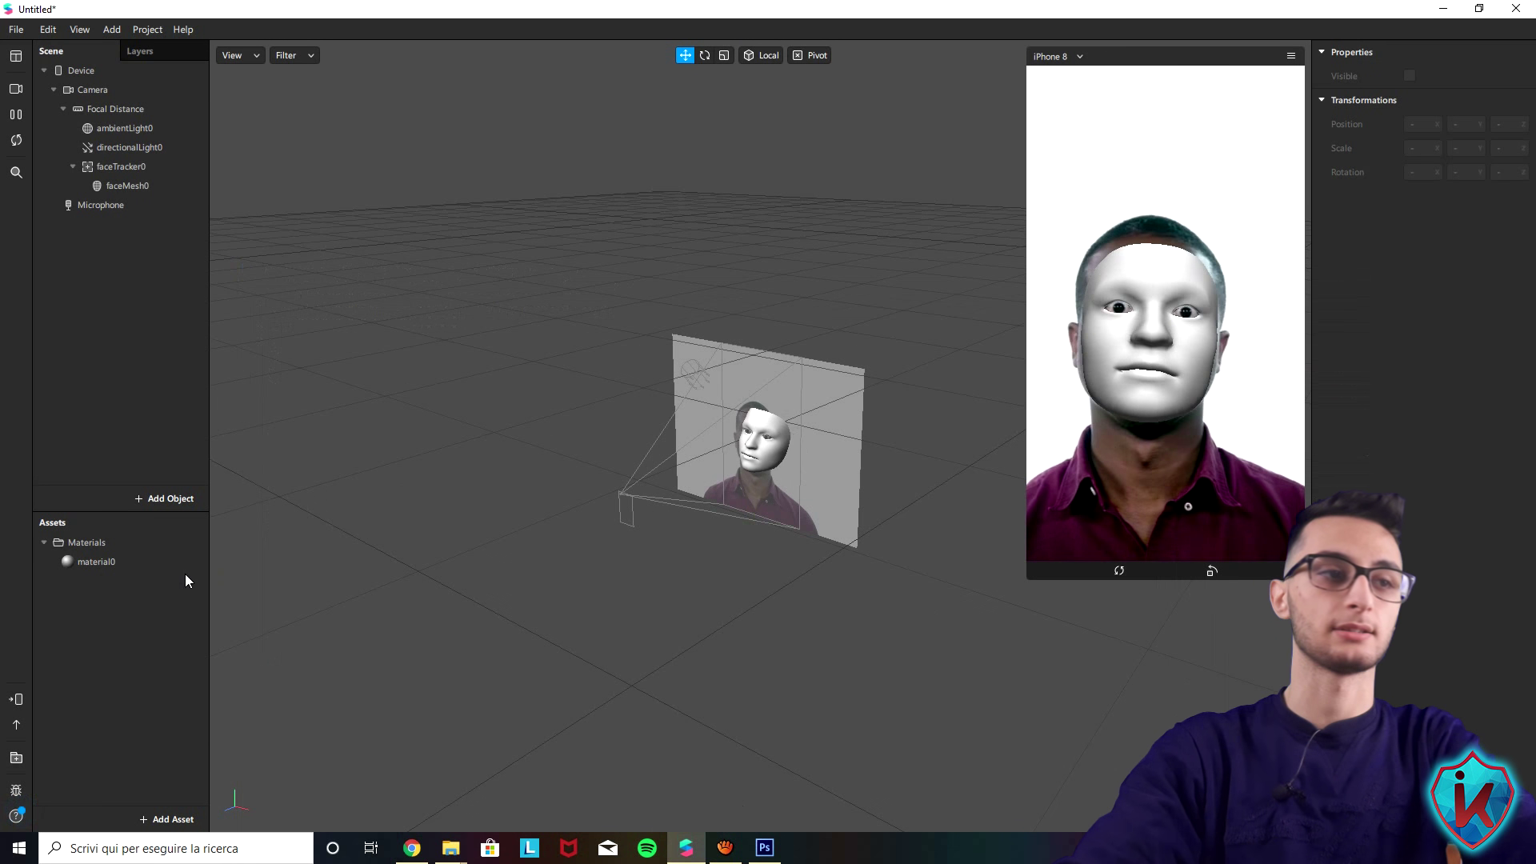
Step: In Spark AR Studio, delete material0 from the assets and assign a new material to faceMesh0
click(112, 565)
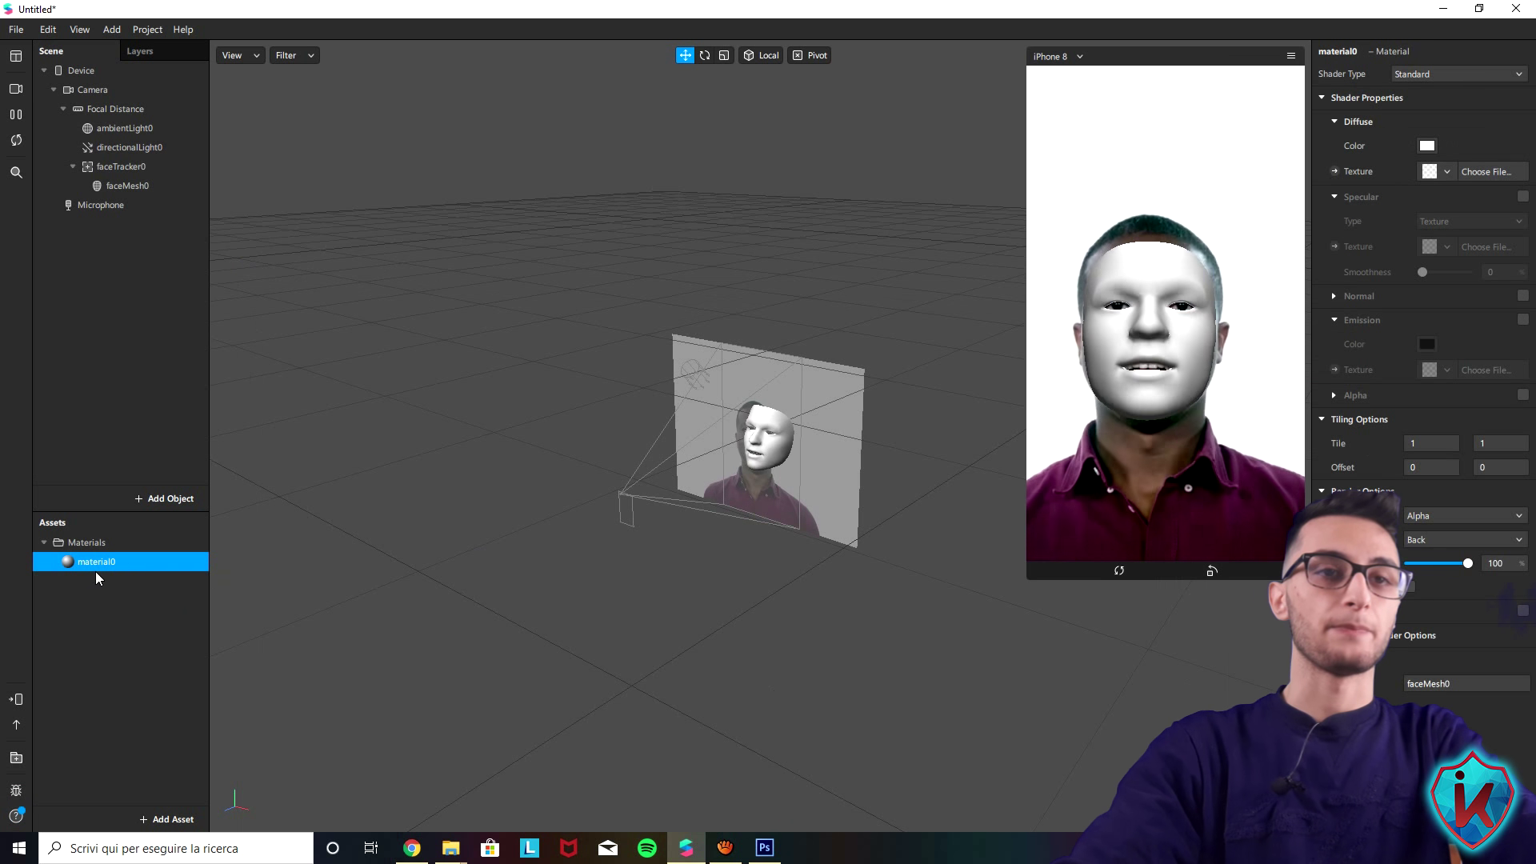
click(126, 185)
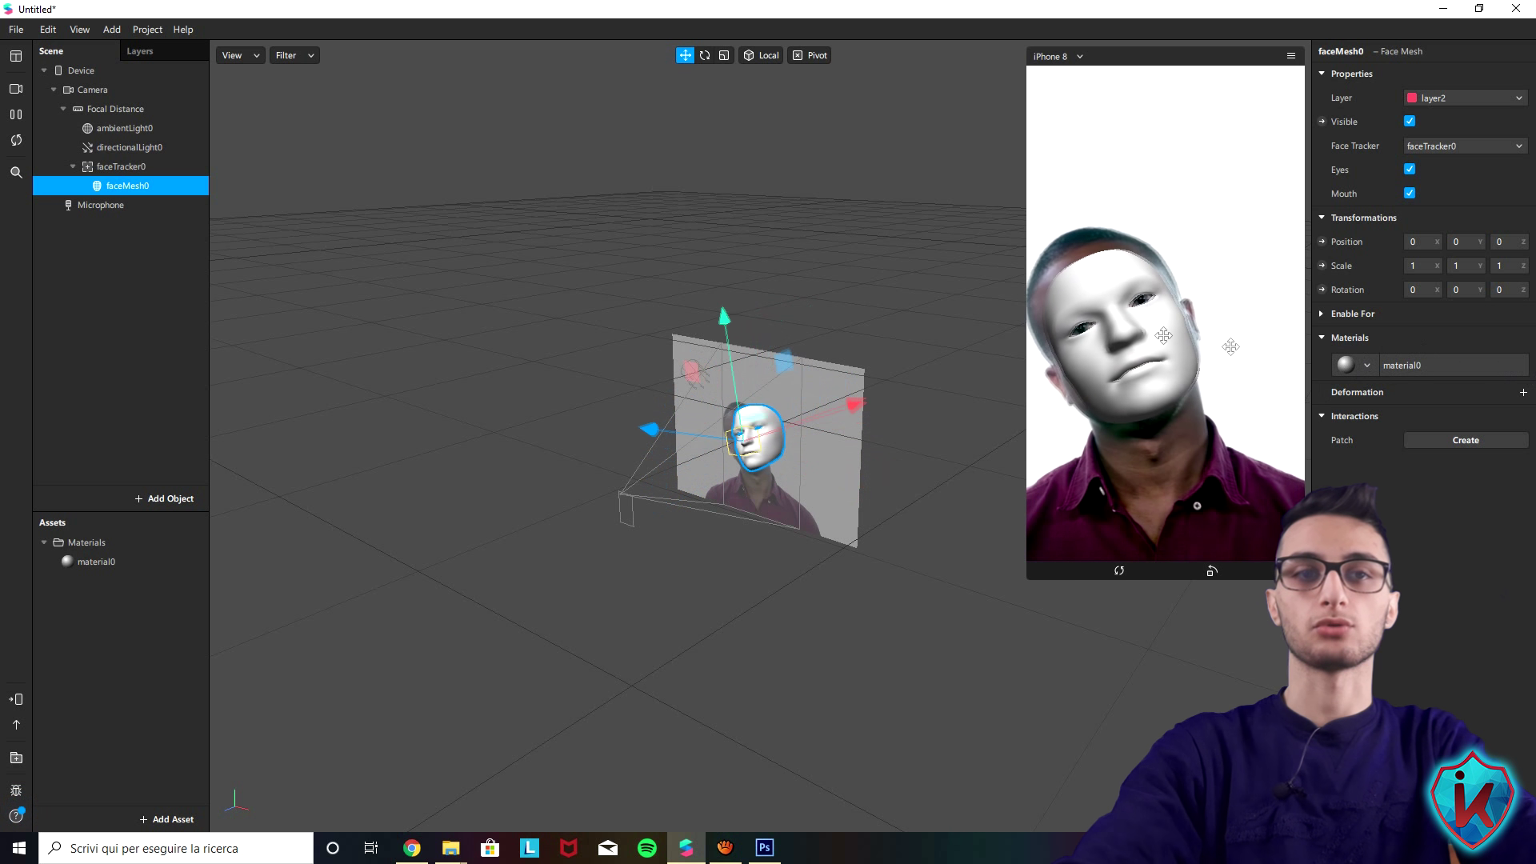
click(103, 560)
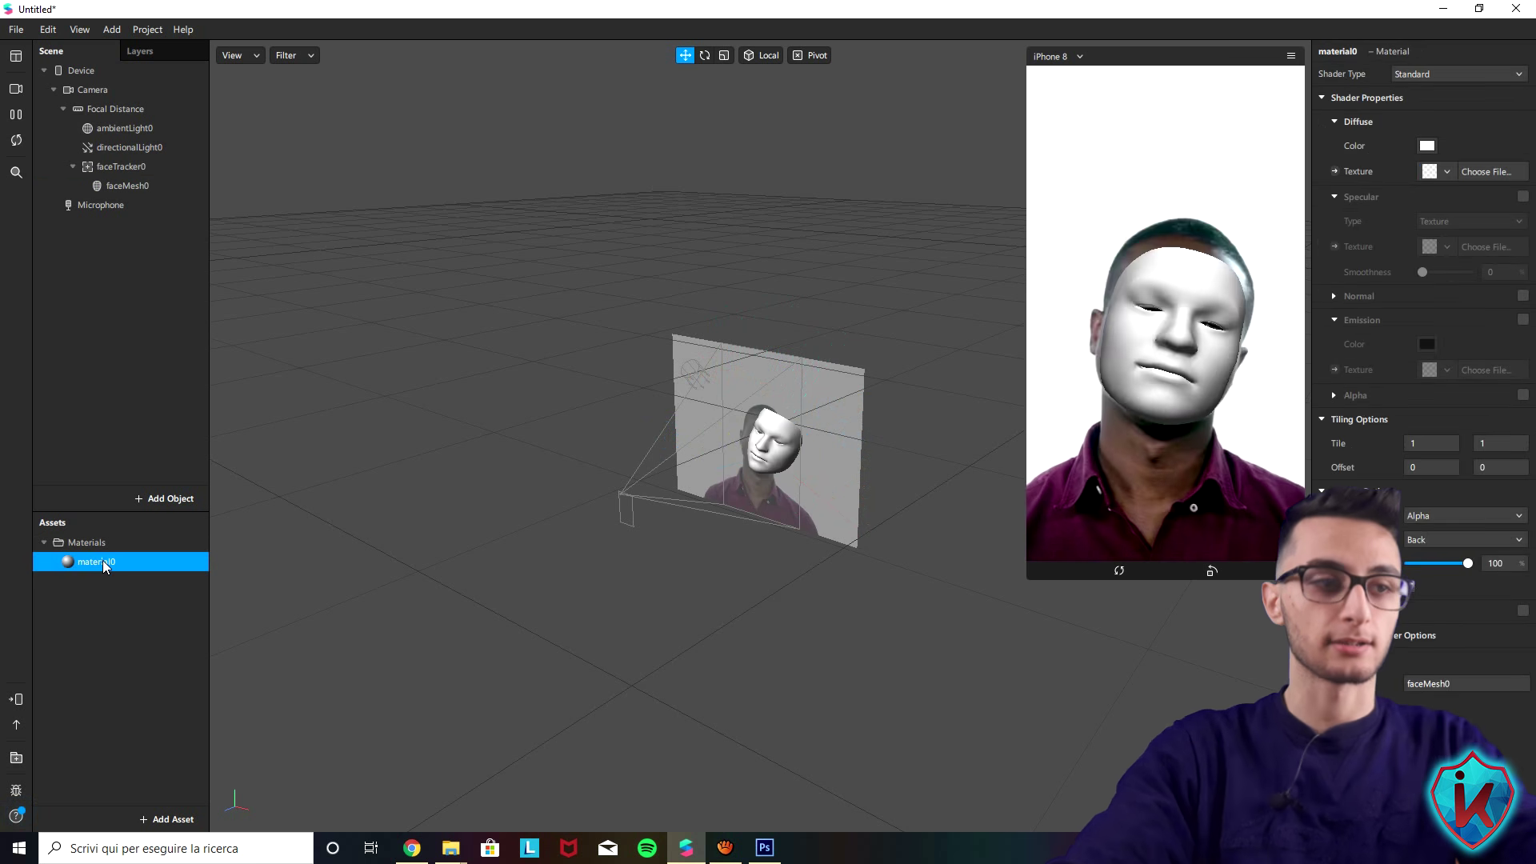
key(Delete)
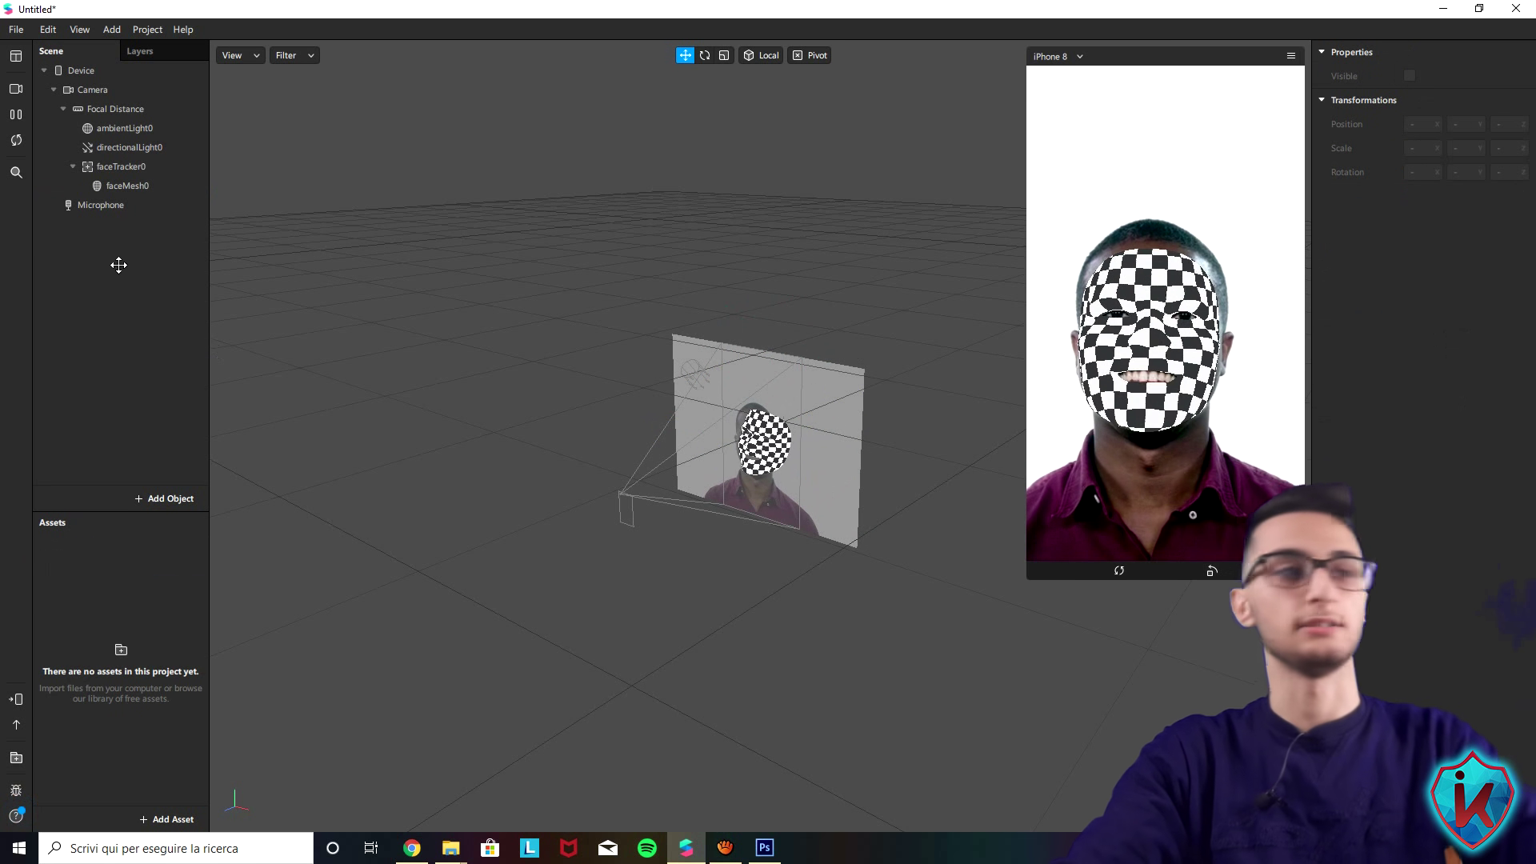
click(101, 205)
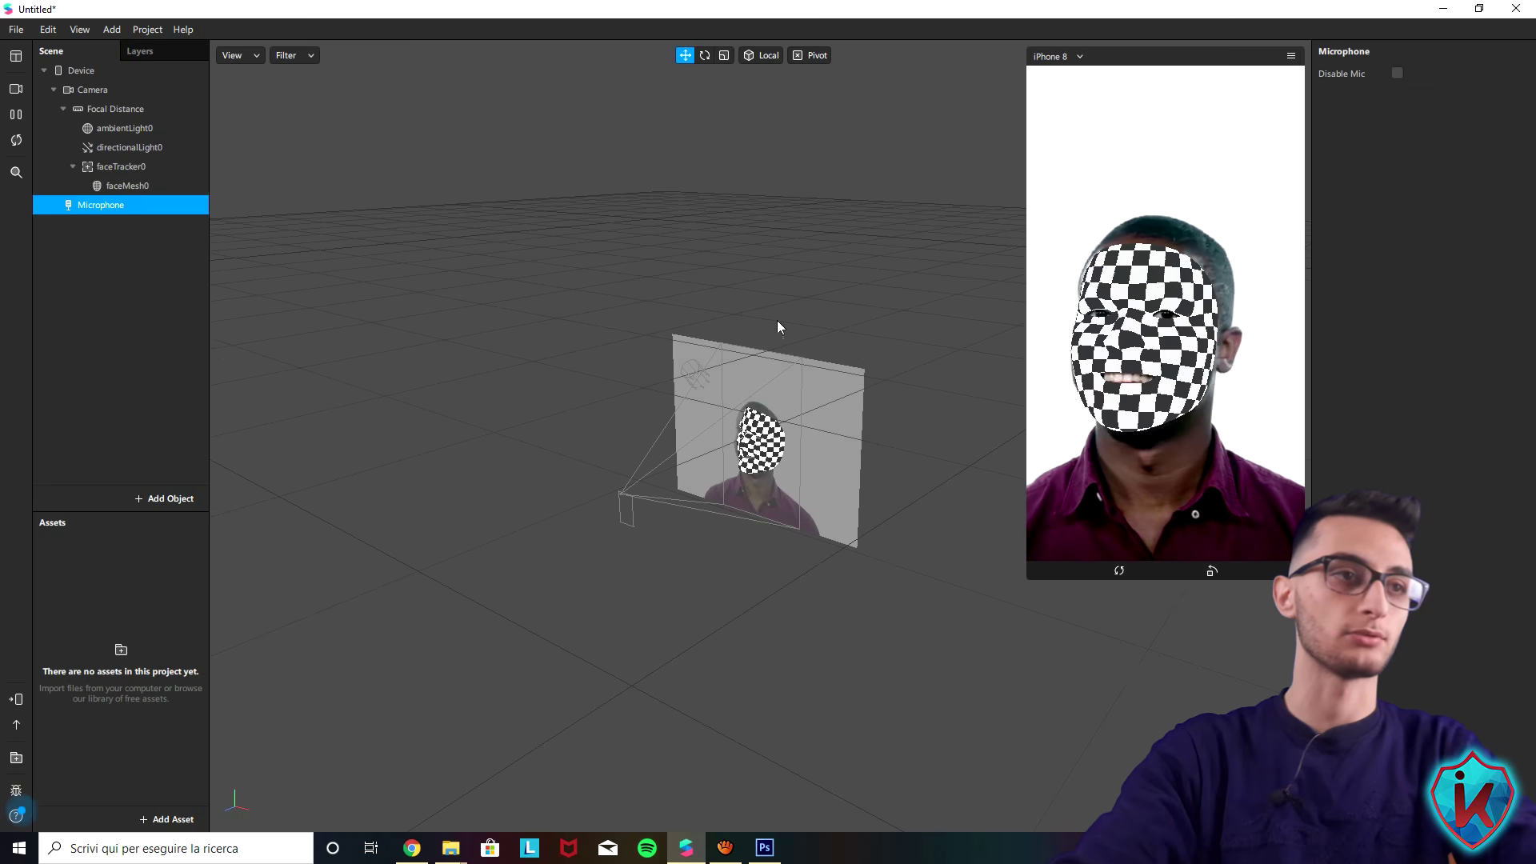
click(185, 185)
click(1522, 340)
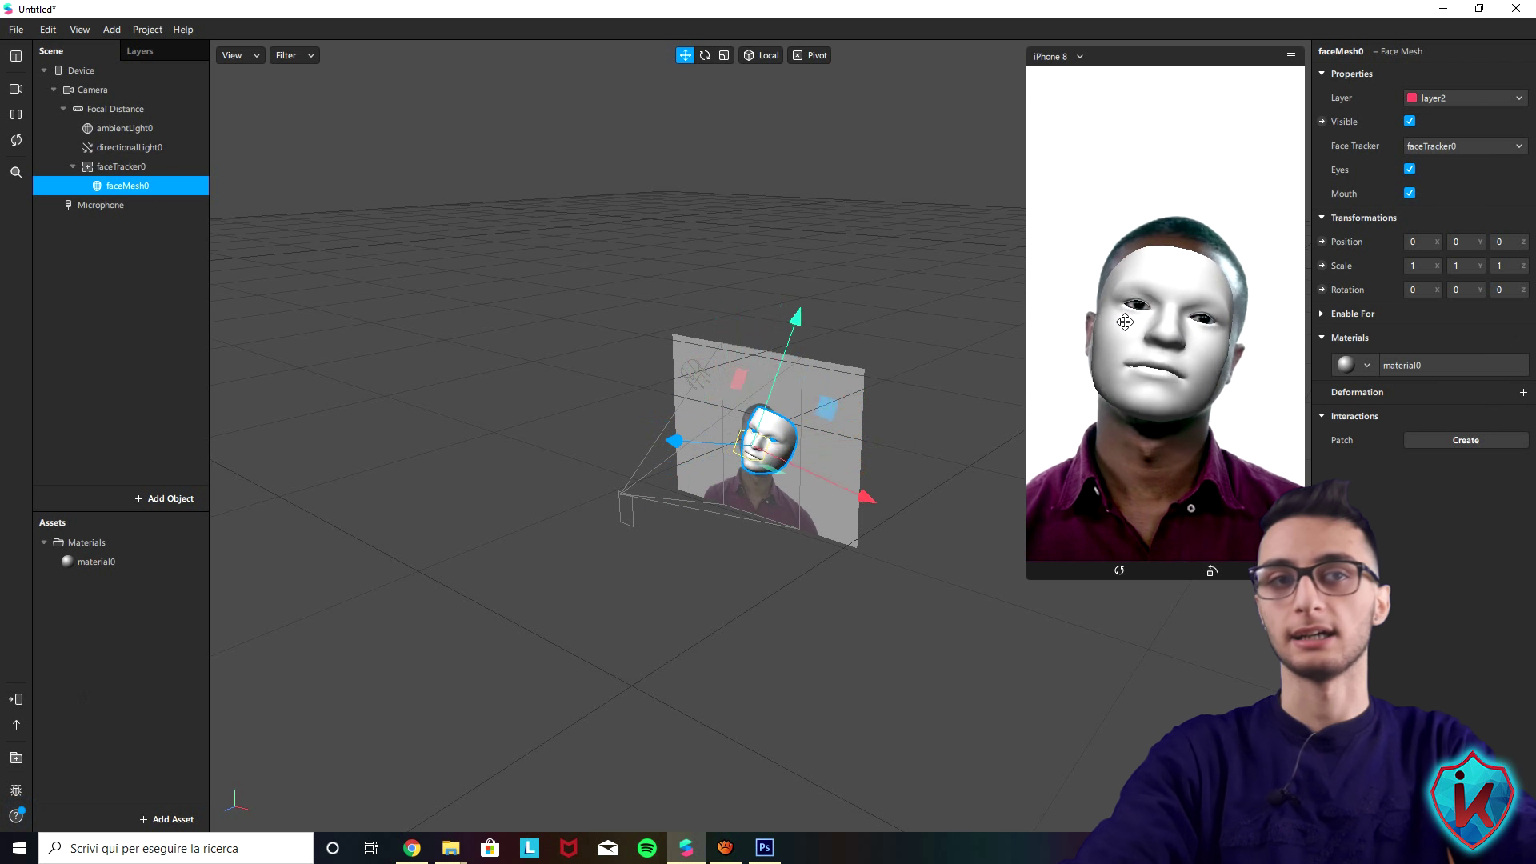
Step: Import the base image from the desktop as the diffuse texture of material0
click(79, 563)
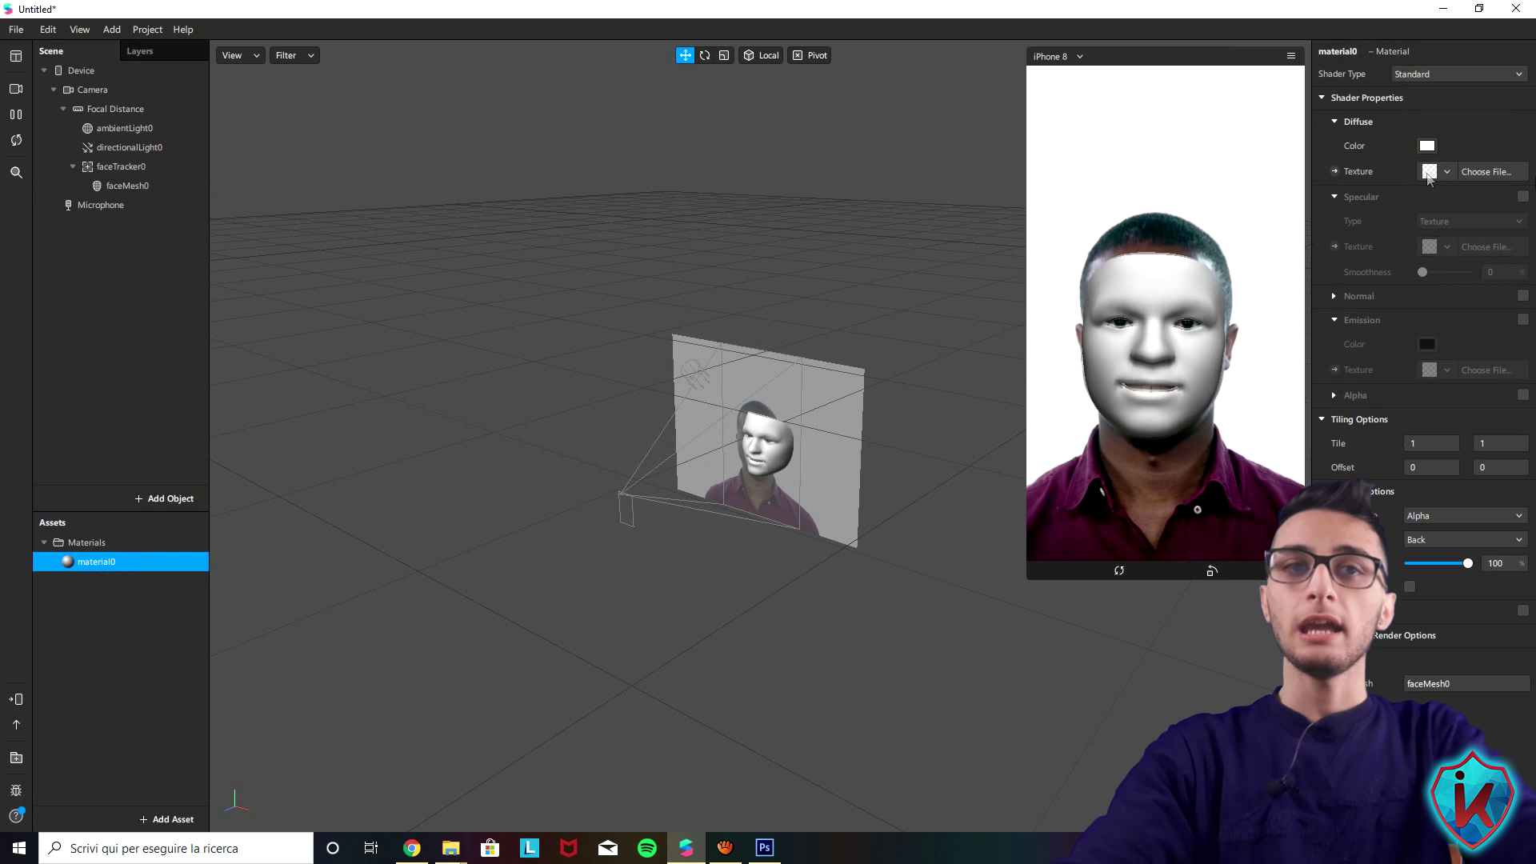
click(1508, 176)
click(174, 169)
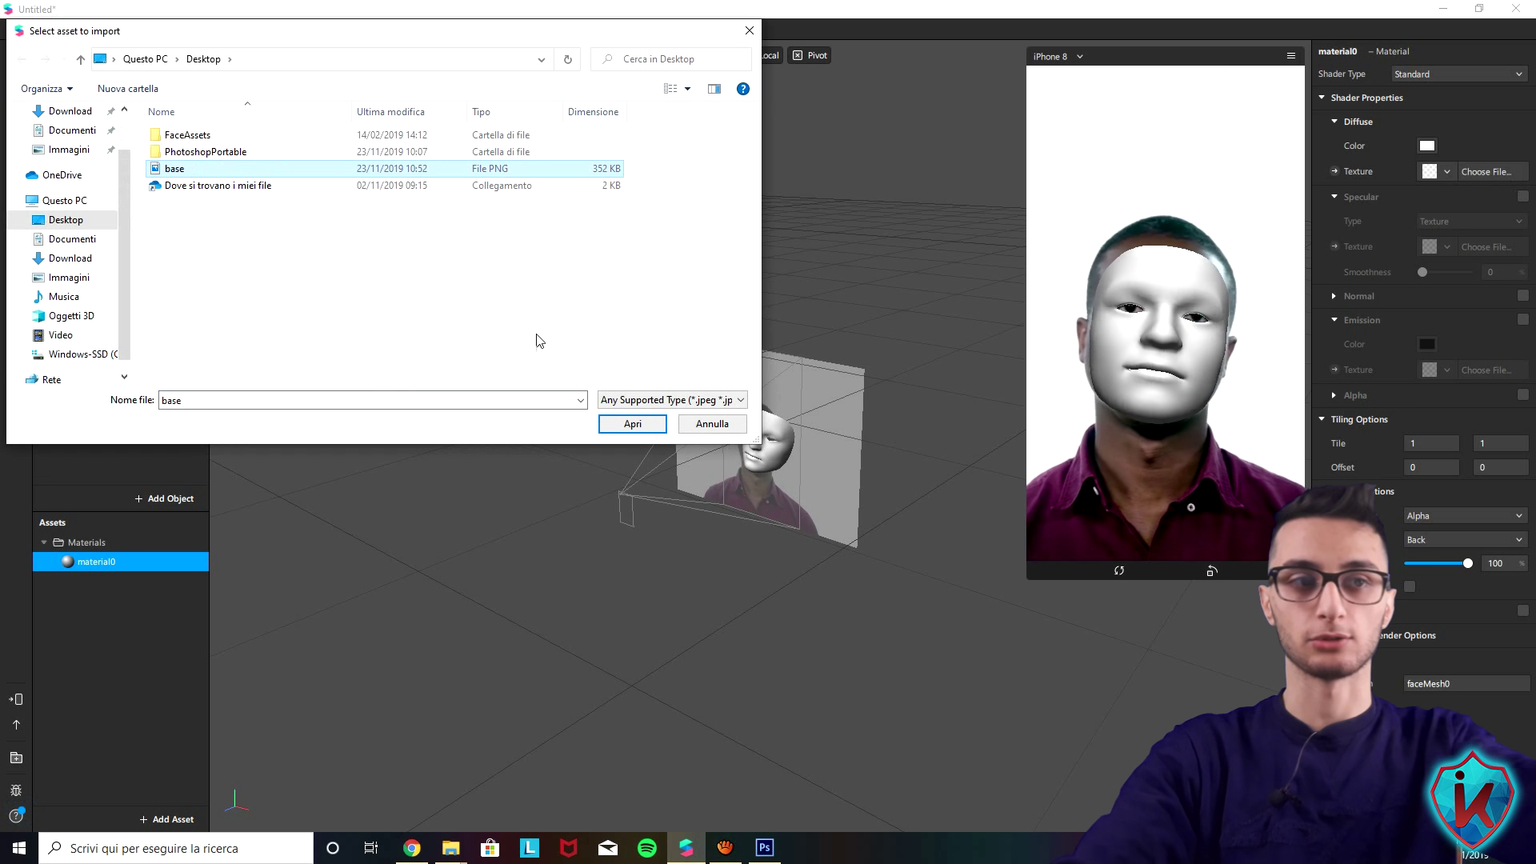
click(632, 423)
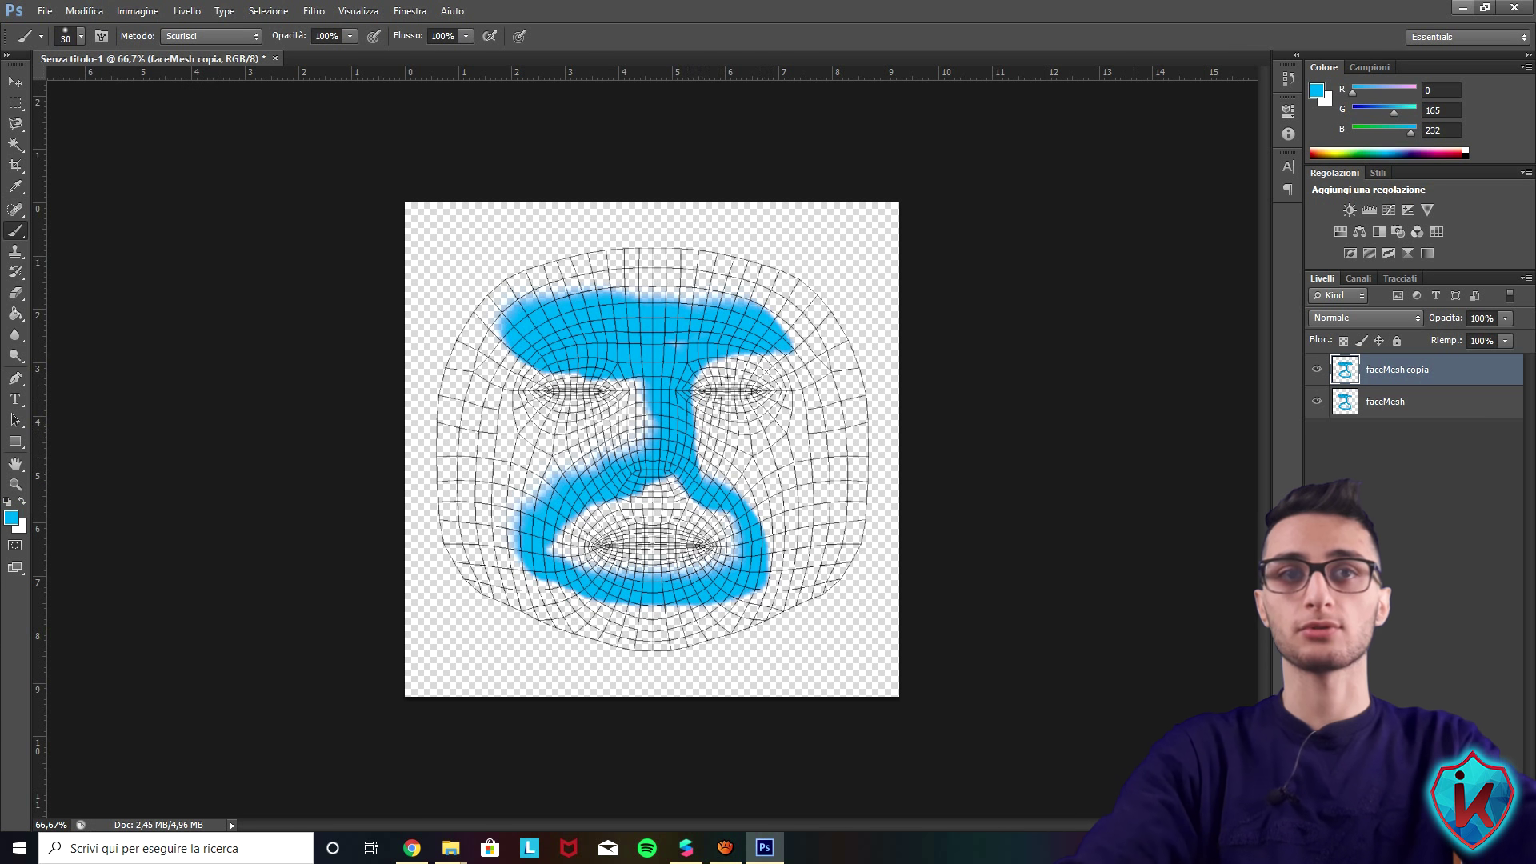
Step: Return to Spark AR Studio, try material0's opacity at 33% and 100%, and set it to 70%
click(1463, 7)
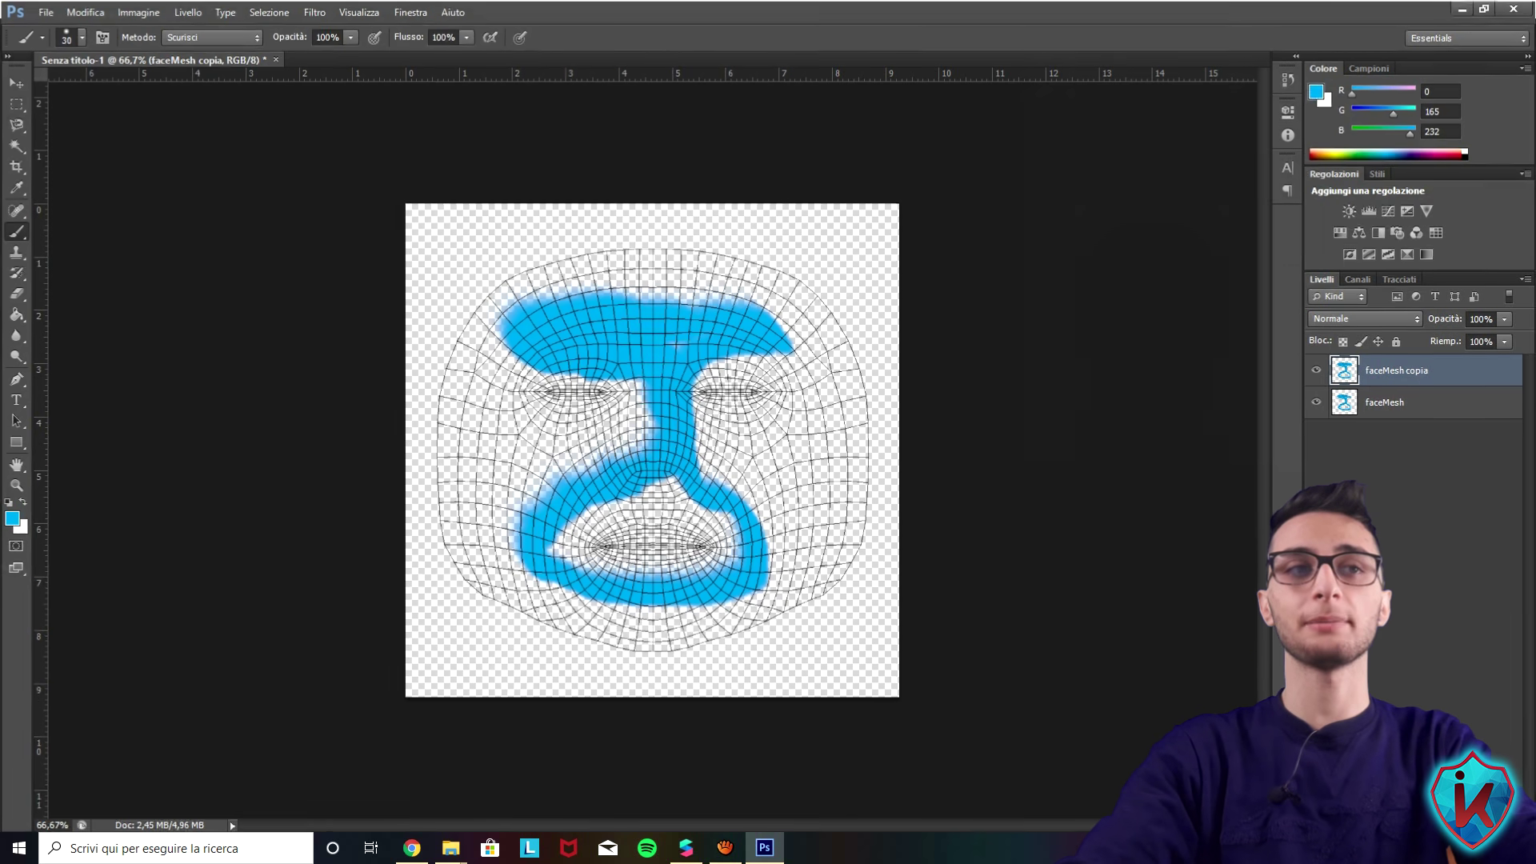
drag(1469, 563, 1429, 564)
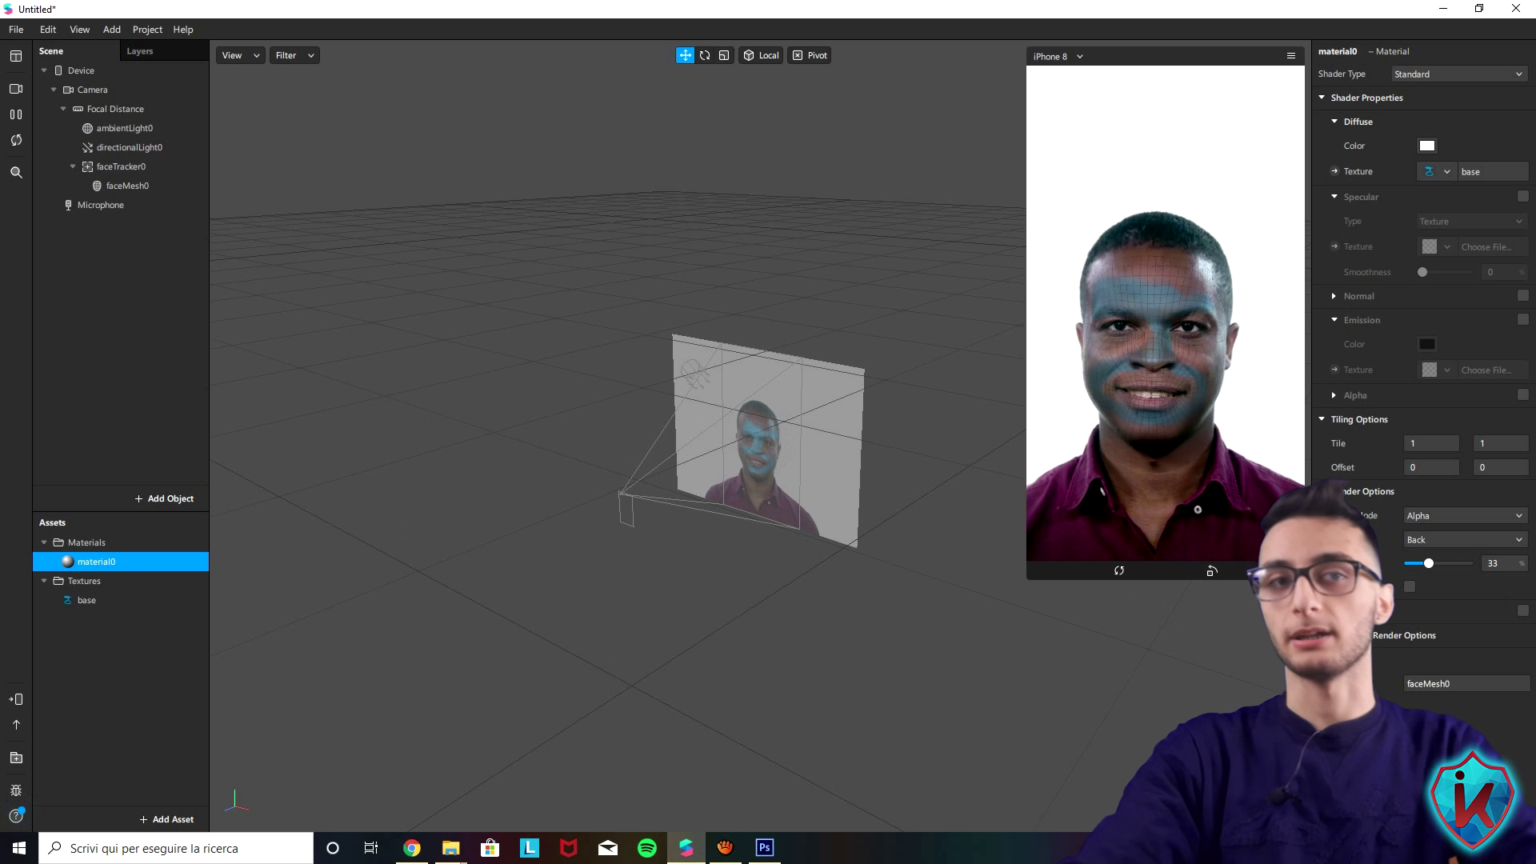
drag(1429, 563, 1470, 564)
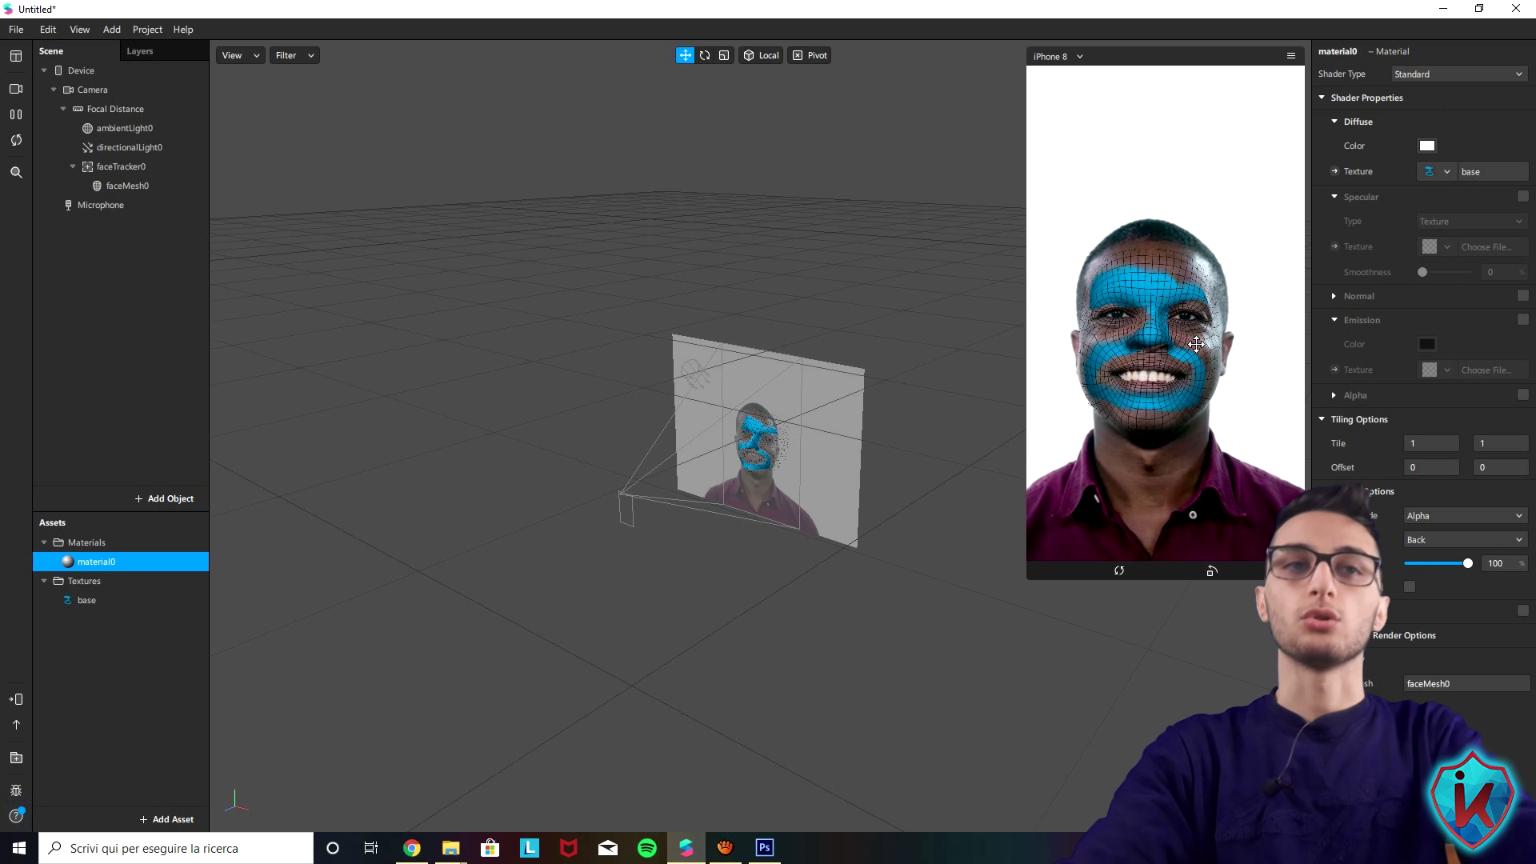
drag(1469, 565, 1452, 565)
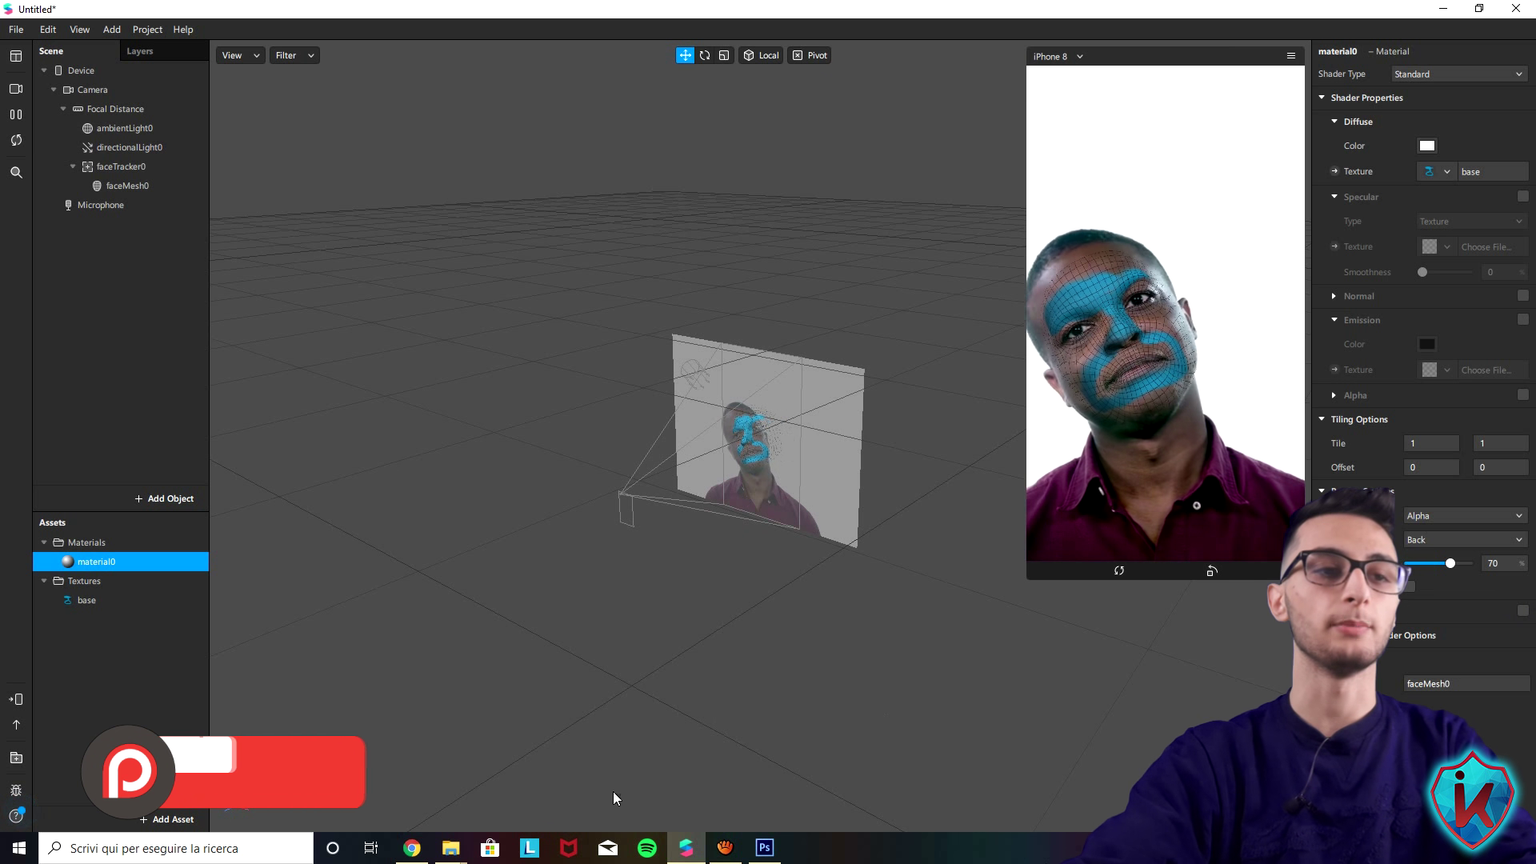
Step: Switch to the browser's tattoo image results and save the previewed tribal tattoo to the desktop as the PNG naWSQ
click(412, 848)
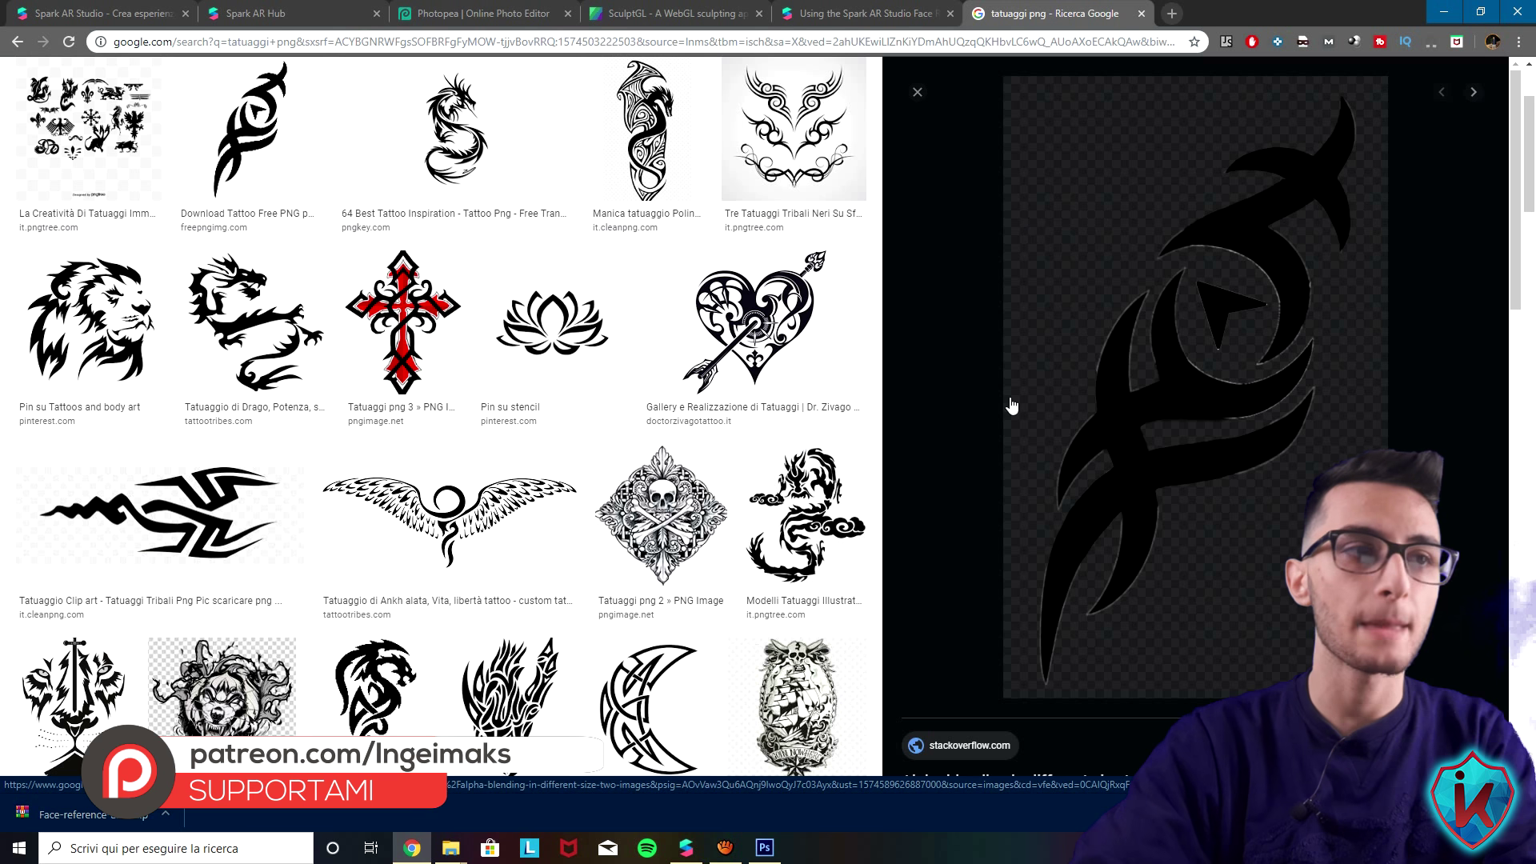
right_click(1134, 342)
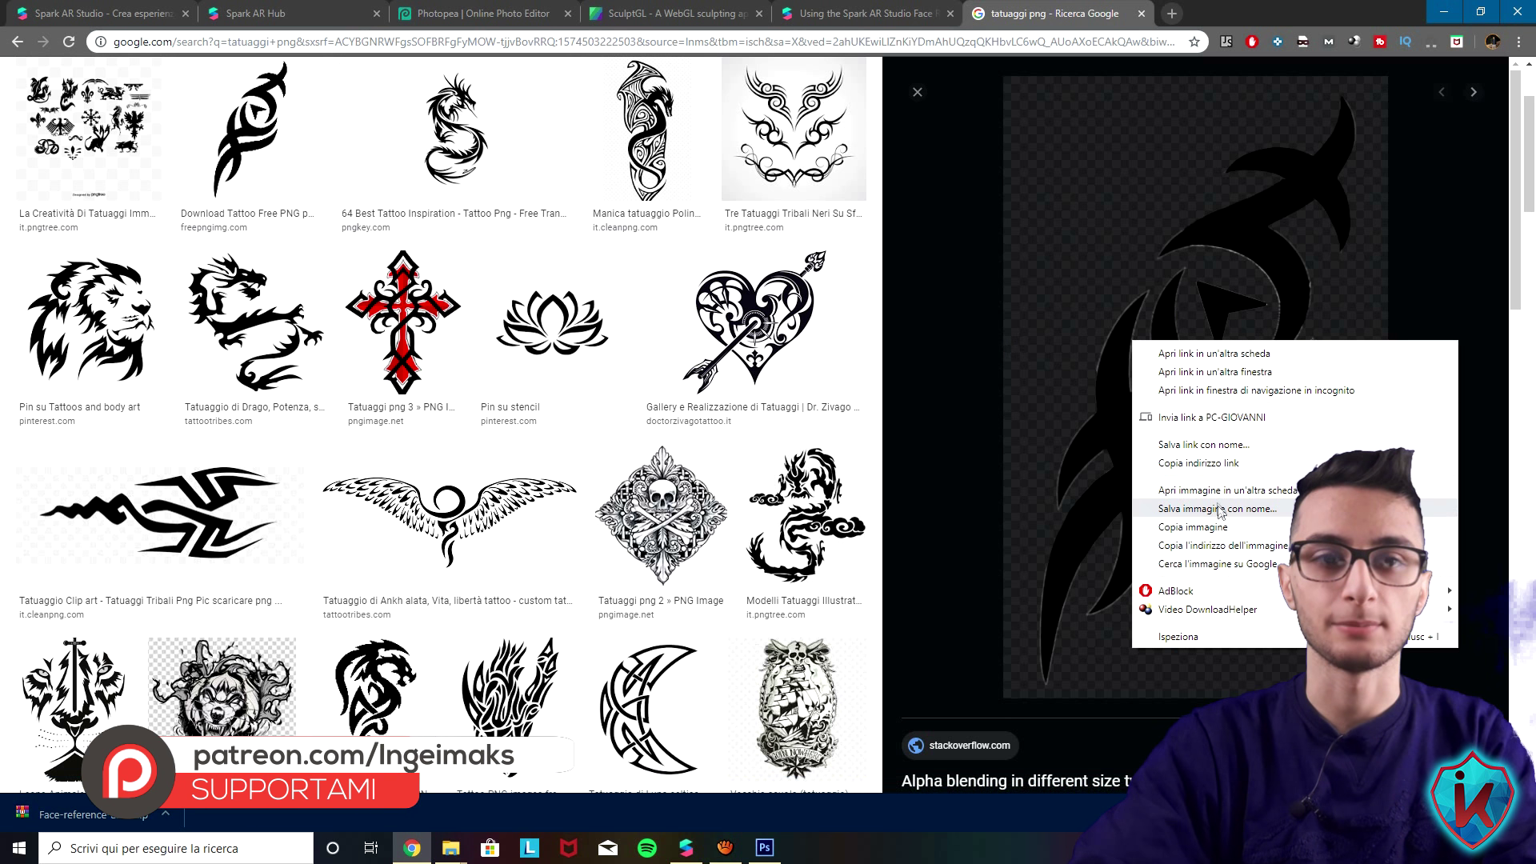
click(1219, 509)
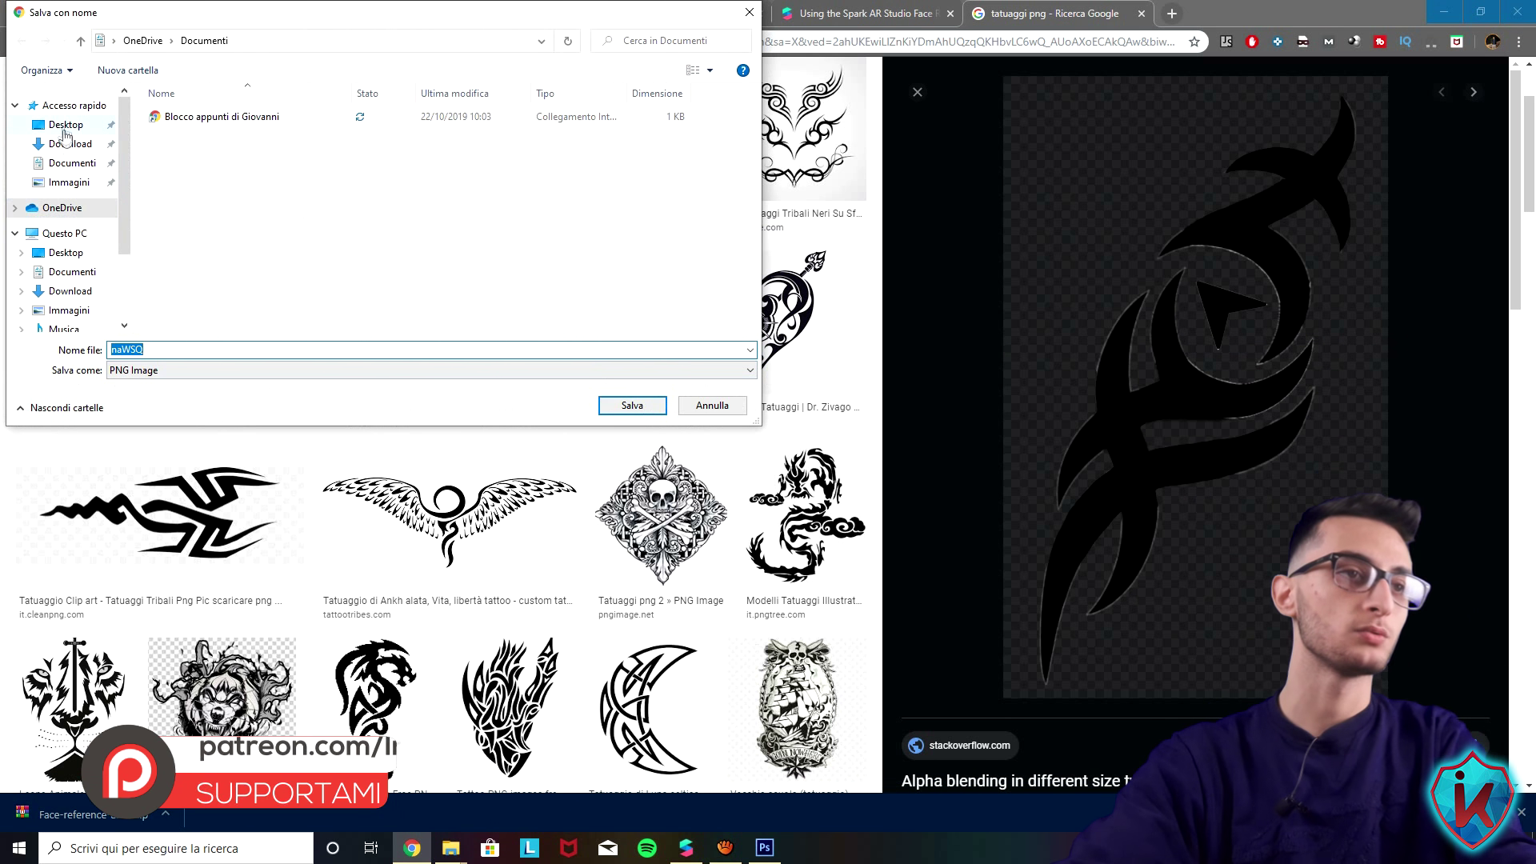
click(65, 124)
click(633, 406)
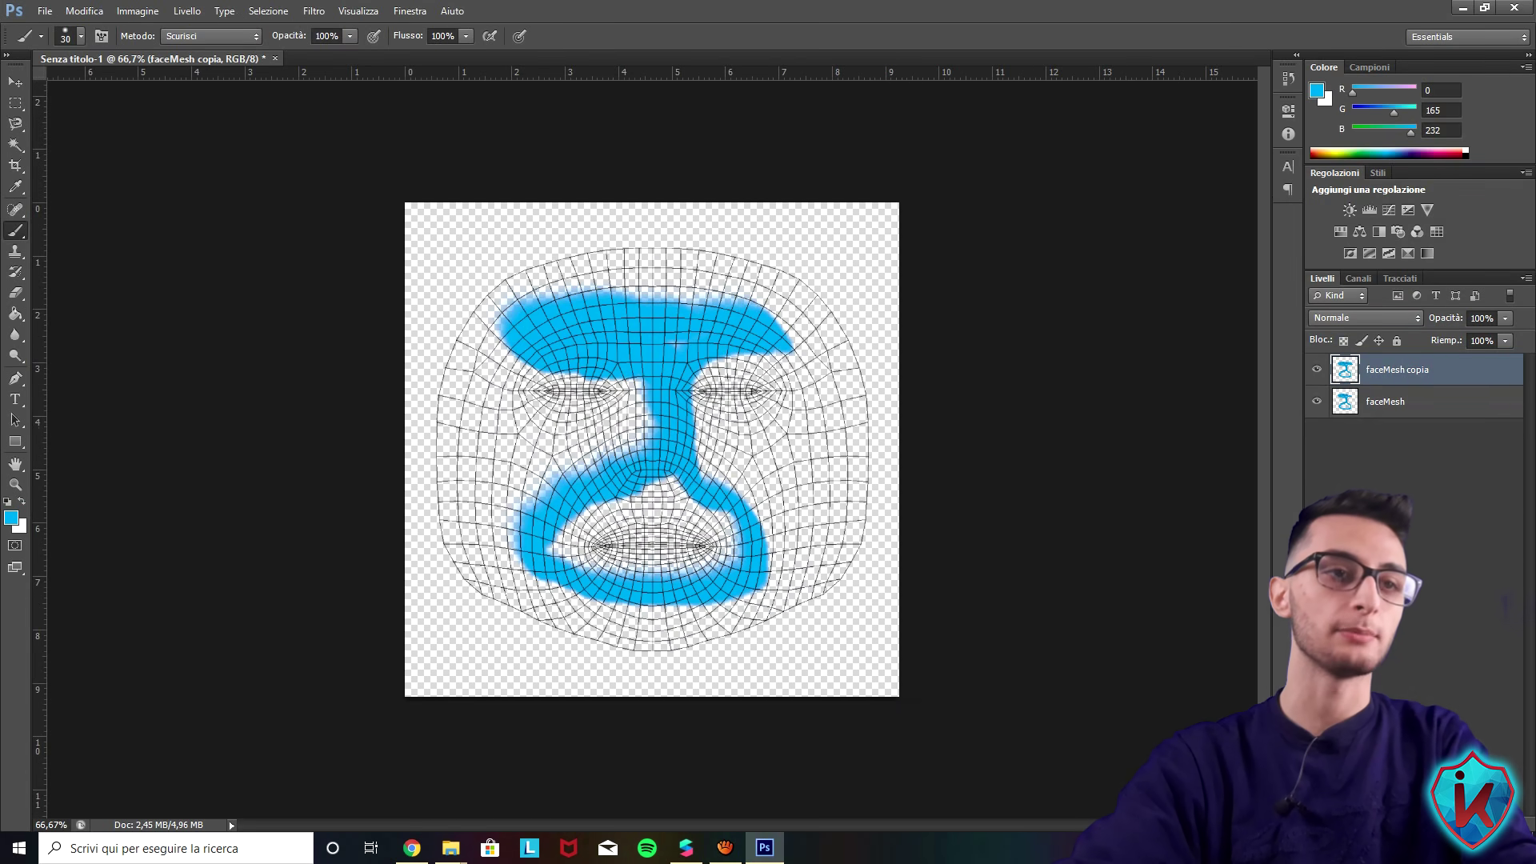
Step: In Photoshop, place the naWSQ tattoo image from the desktop into the face mesh document
click(44, 10)
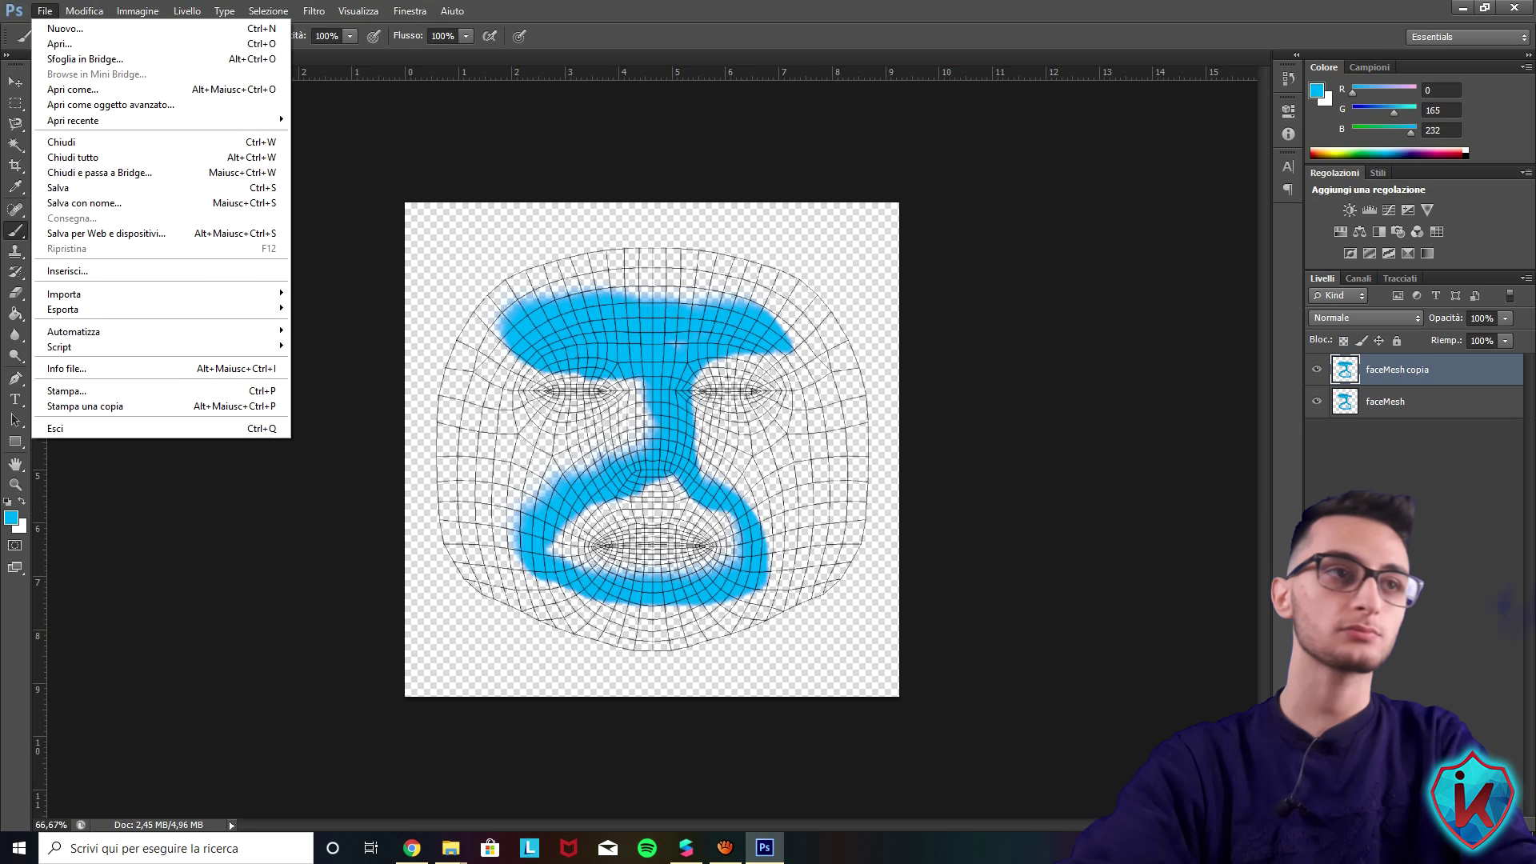
click(72, 270)
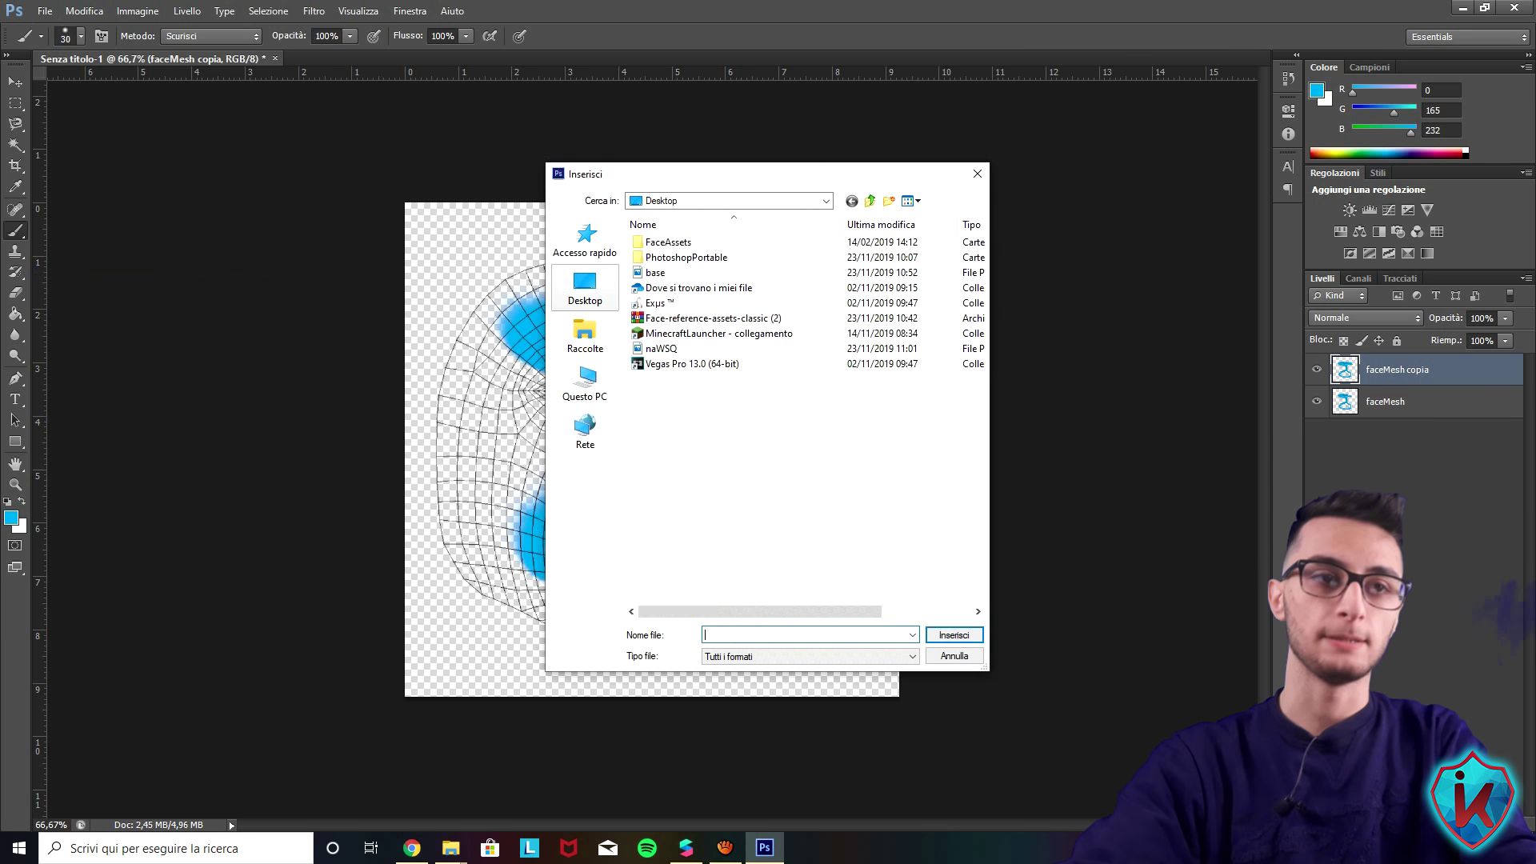
click(717, 557)
key(Return)
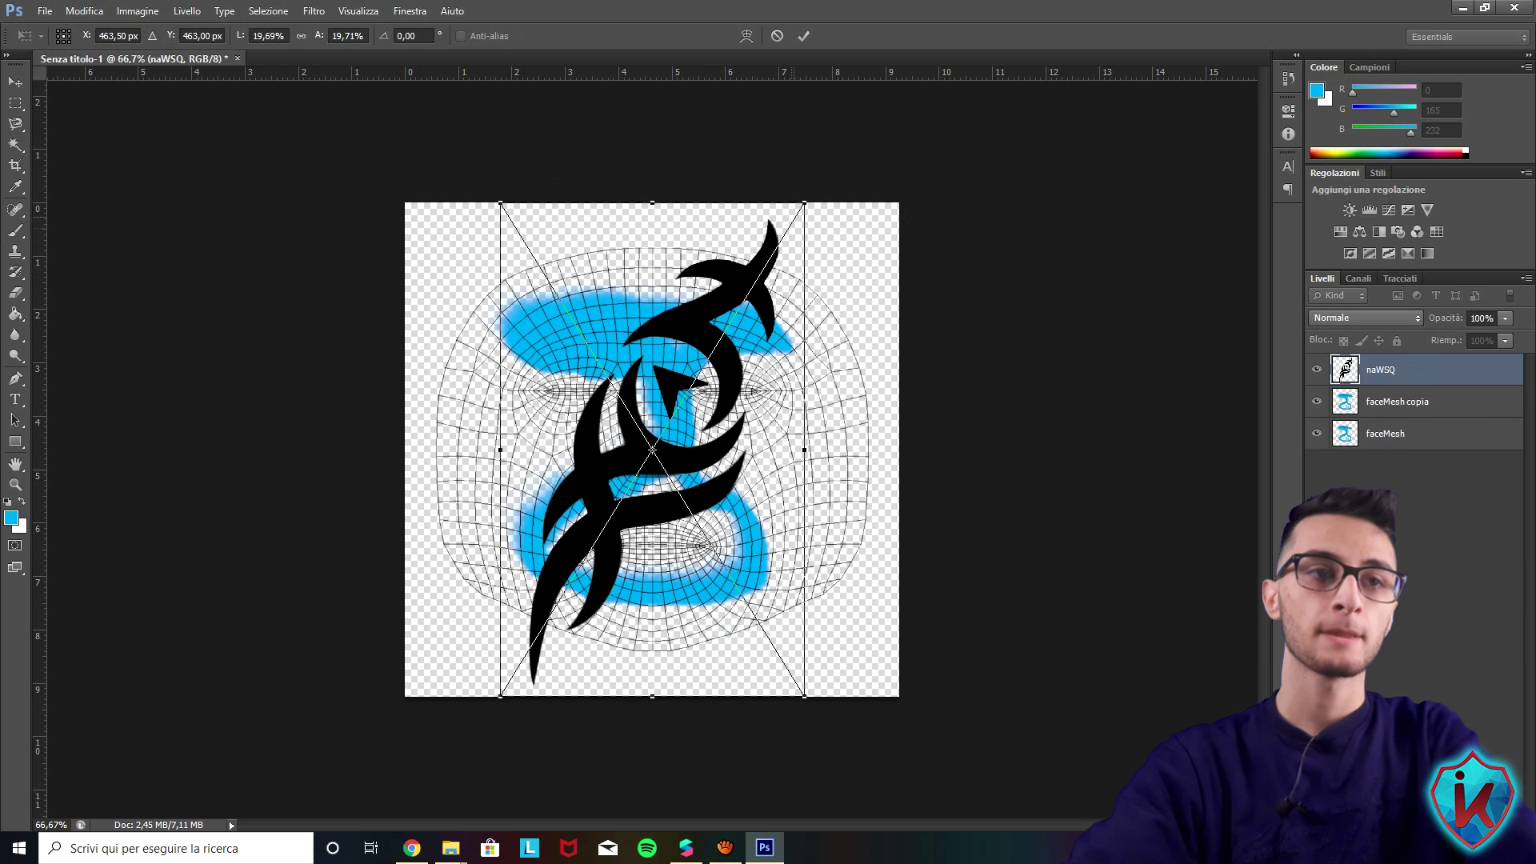
Step: Scale the tattoo down proportionally onto the cheek at the mesh's left edge, and hide the faceMesh copia and faceMesh layers
shift+drag(804, 202, 638, 473)
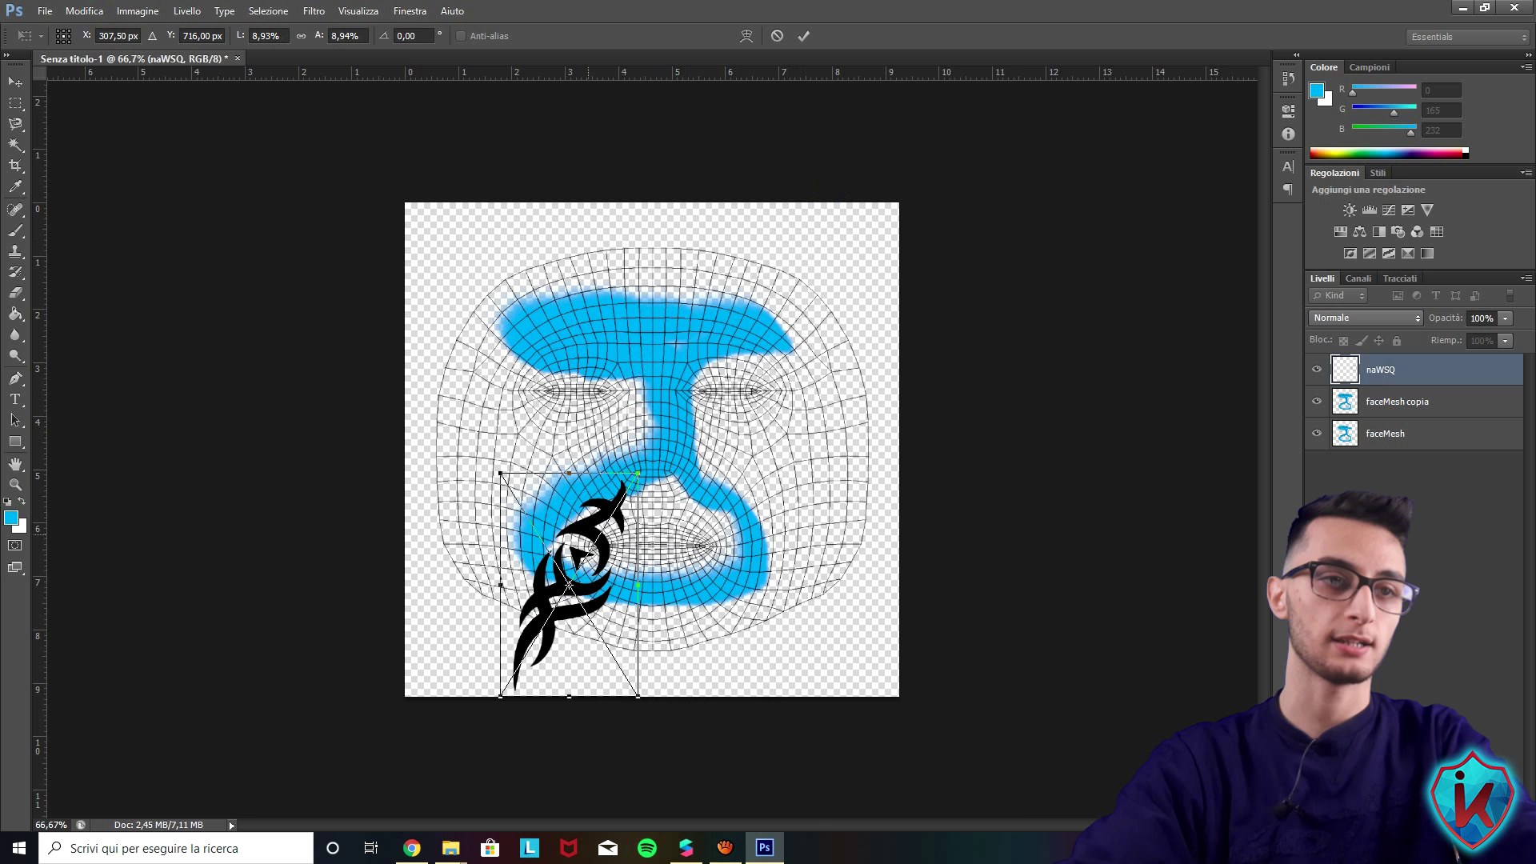
drag(597, 542, 533, 394)
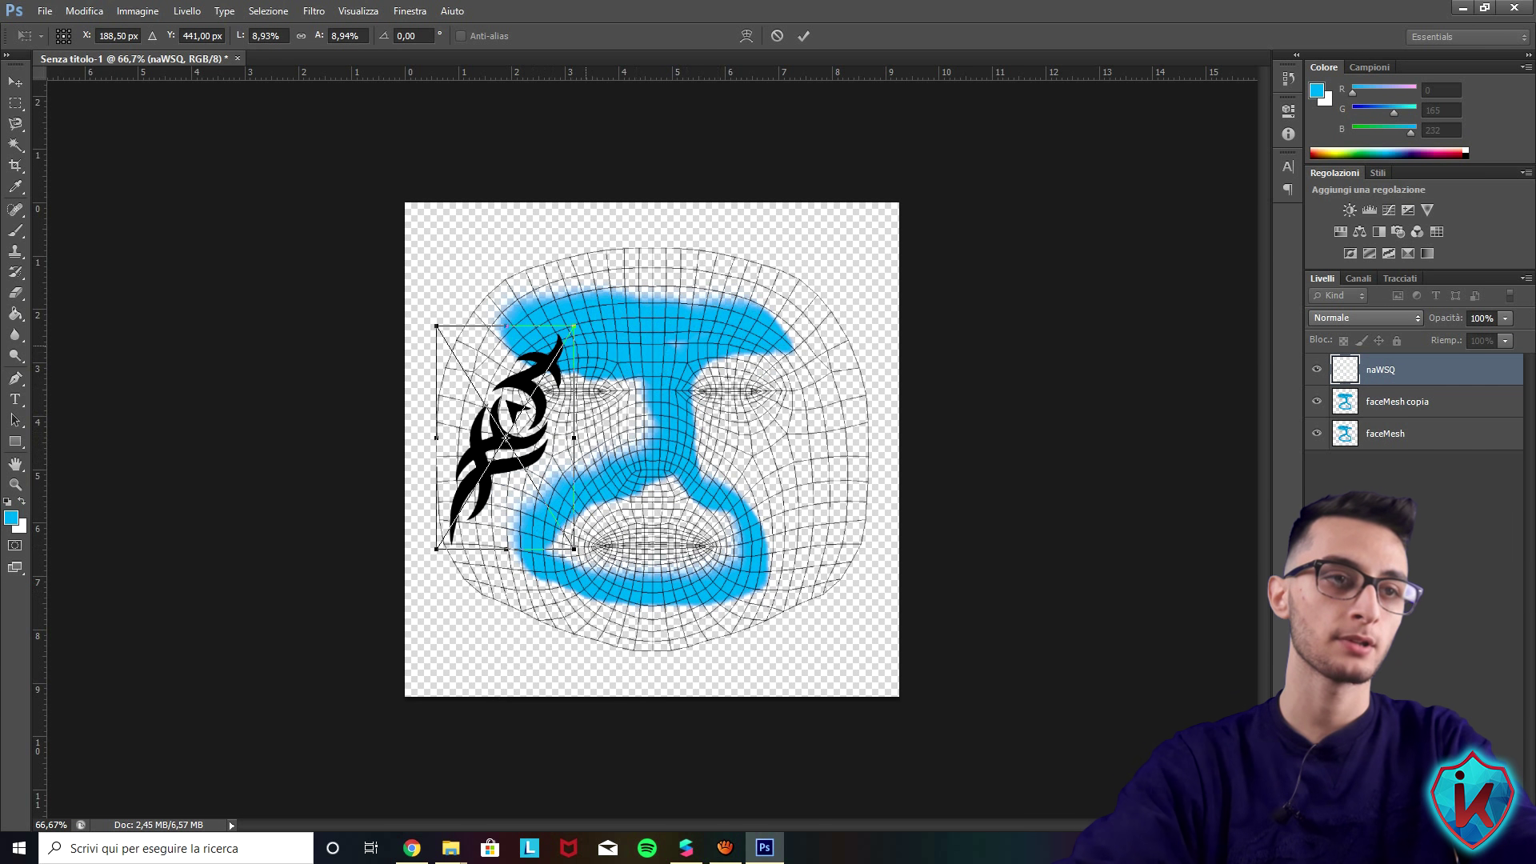
shift+drag(574, 326, 525, 407)
key(Return)
key(b)
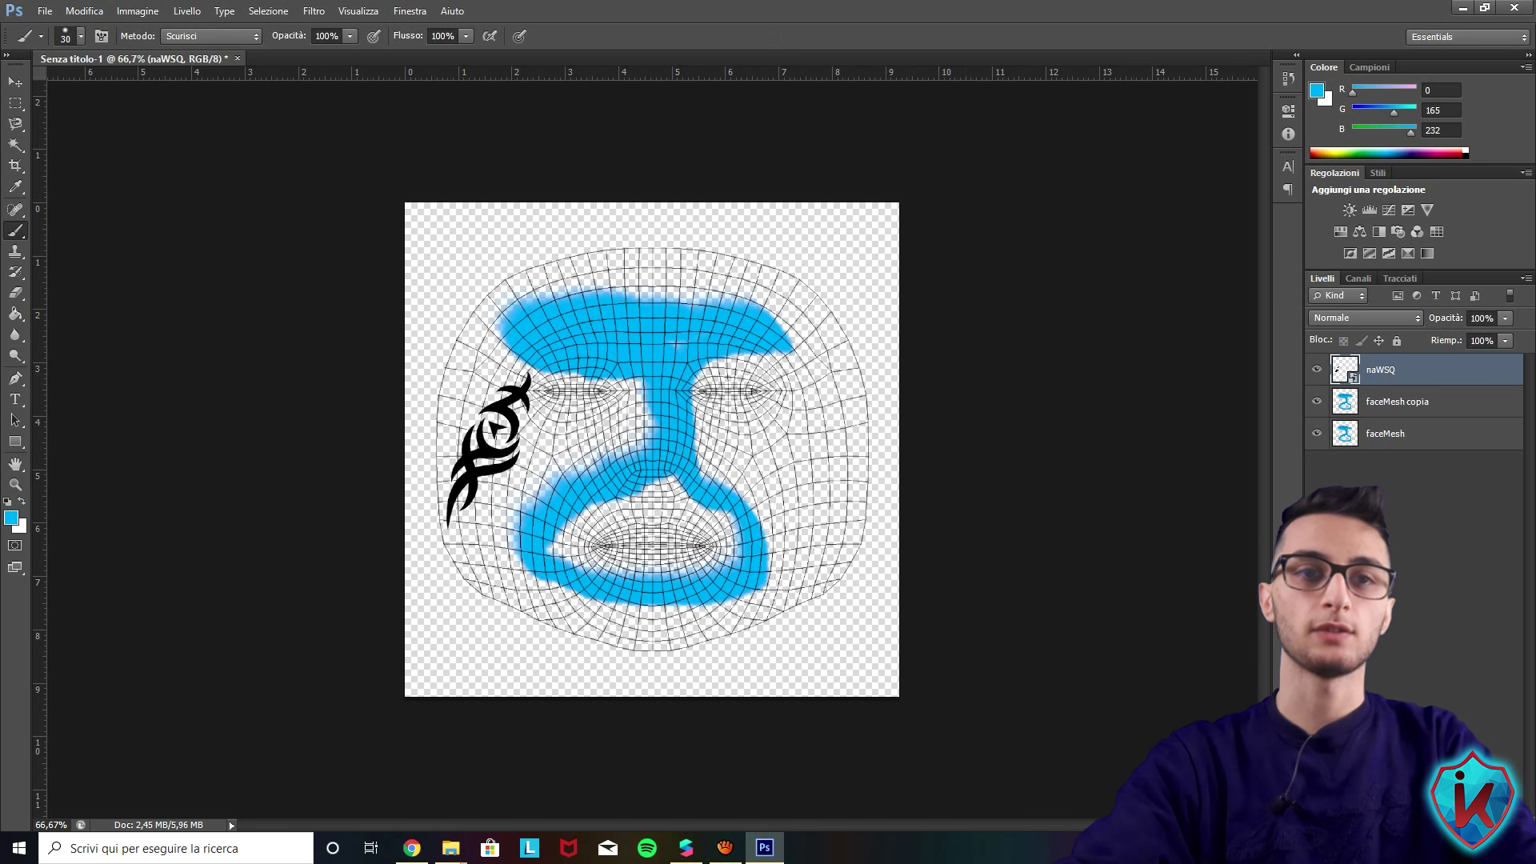
click(1316, 401)
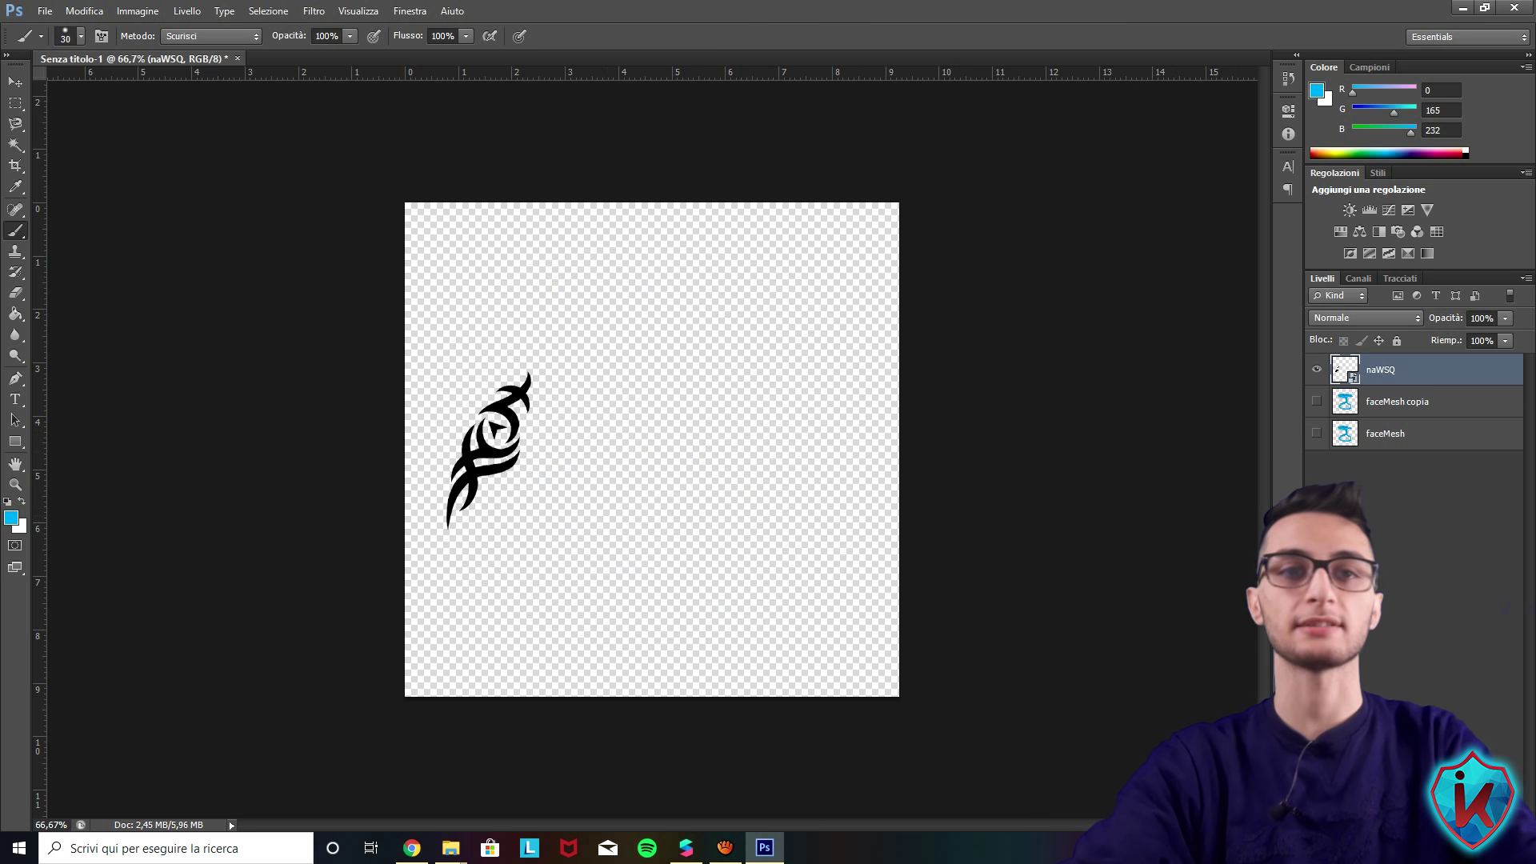
Step: Check the tattoo against the faceMesh copia layer, hide that layer again, and save the image to the desktop as the PNG tatuaggio
click(1317, 401)
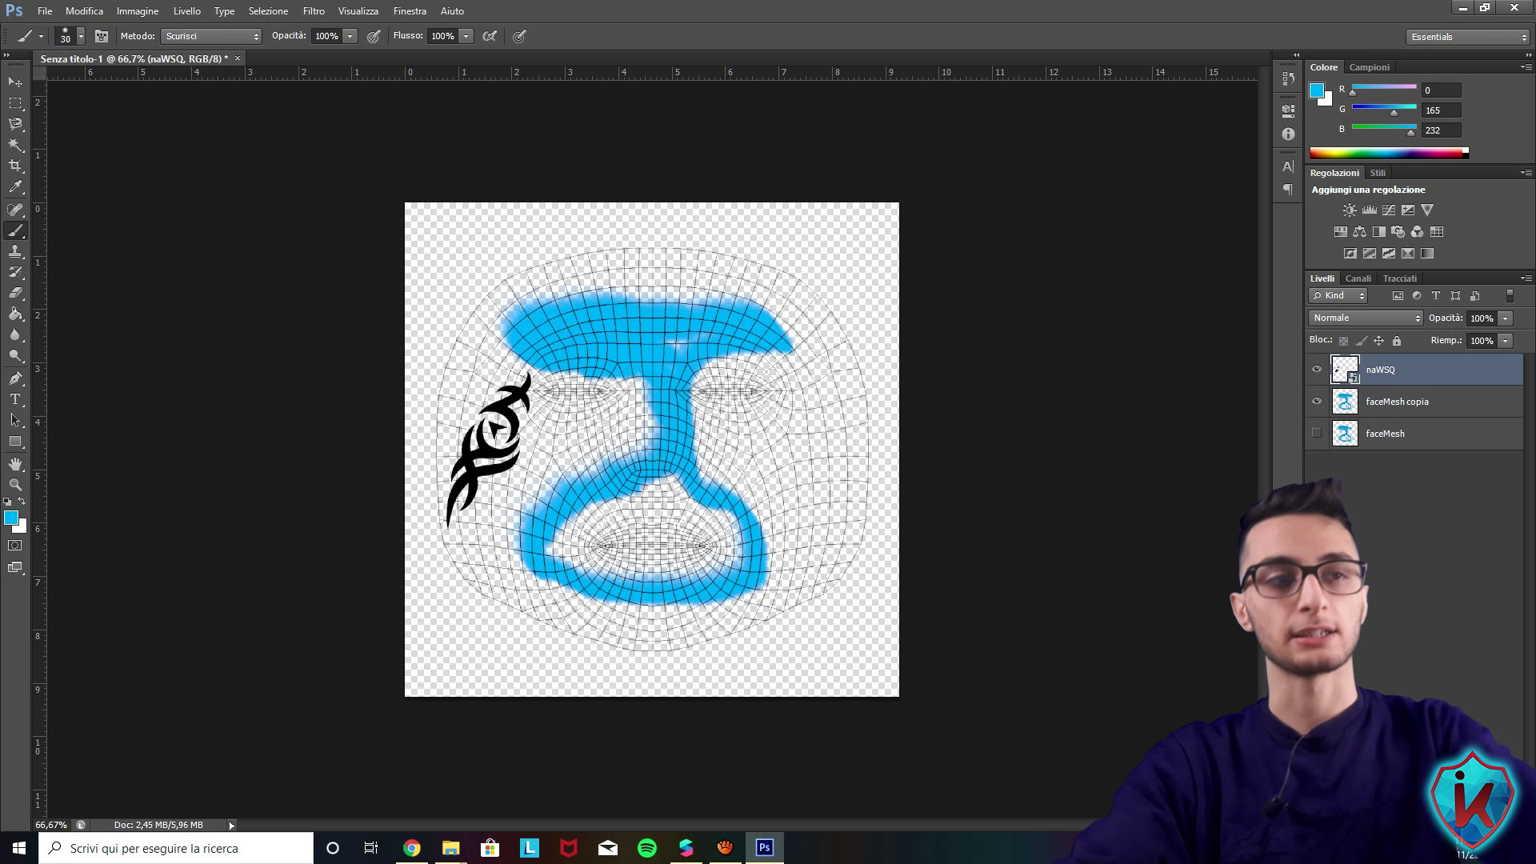
click(1316, 401)
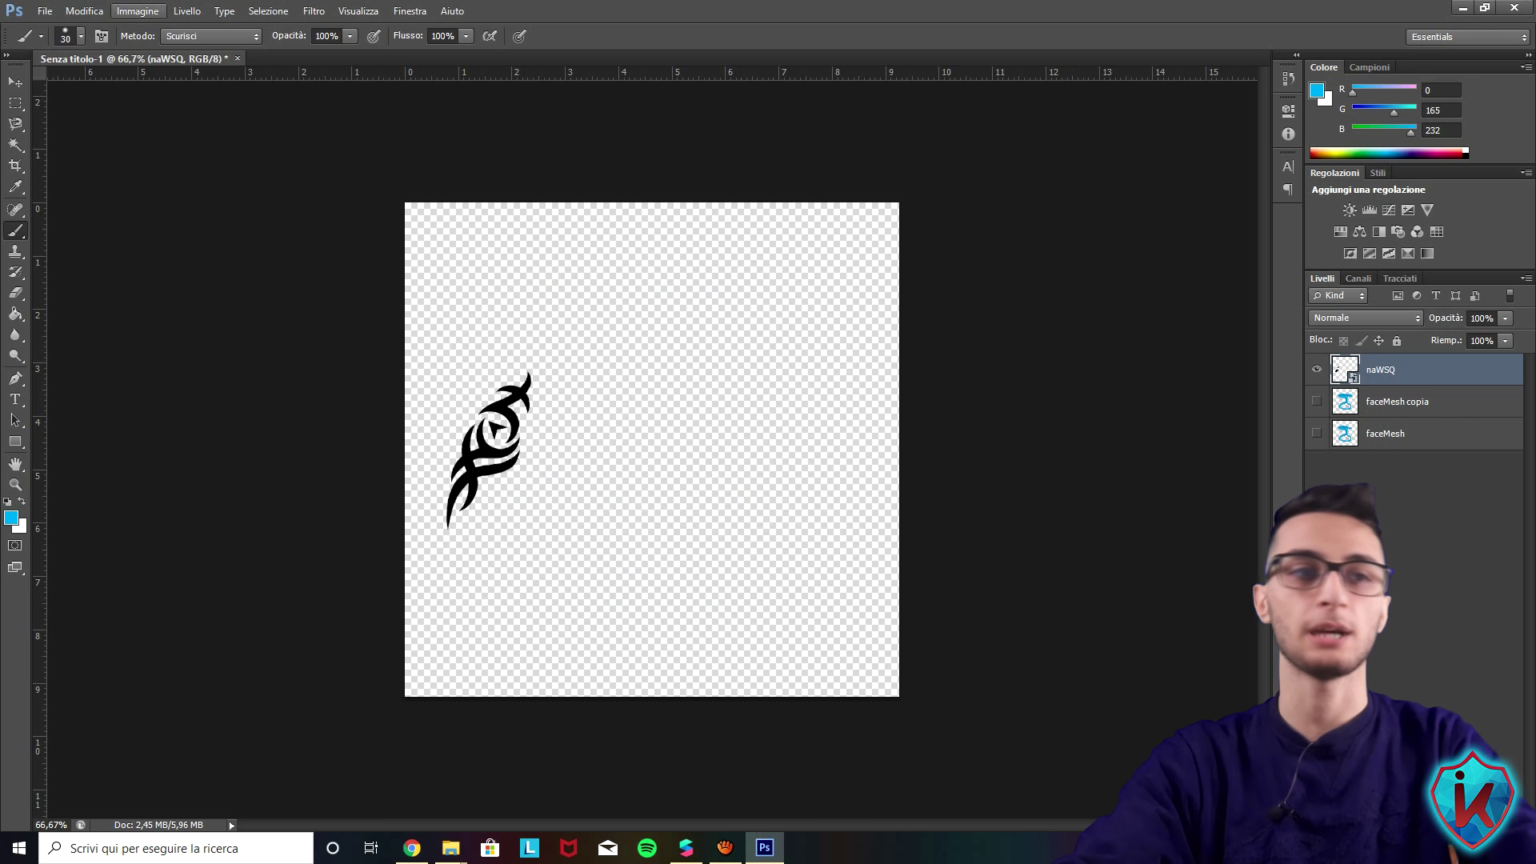
click(44, 11)
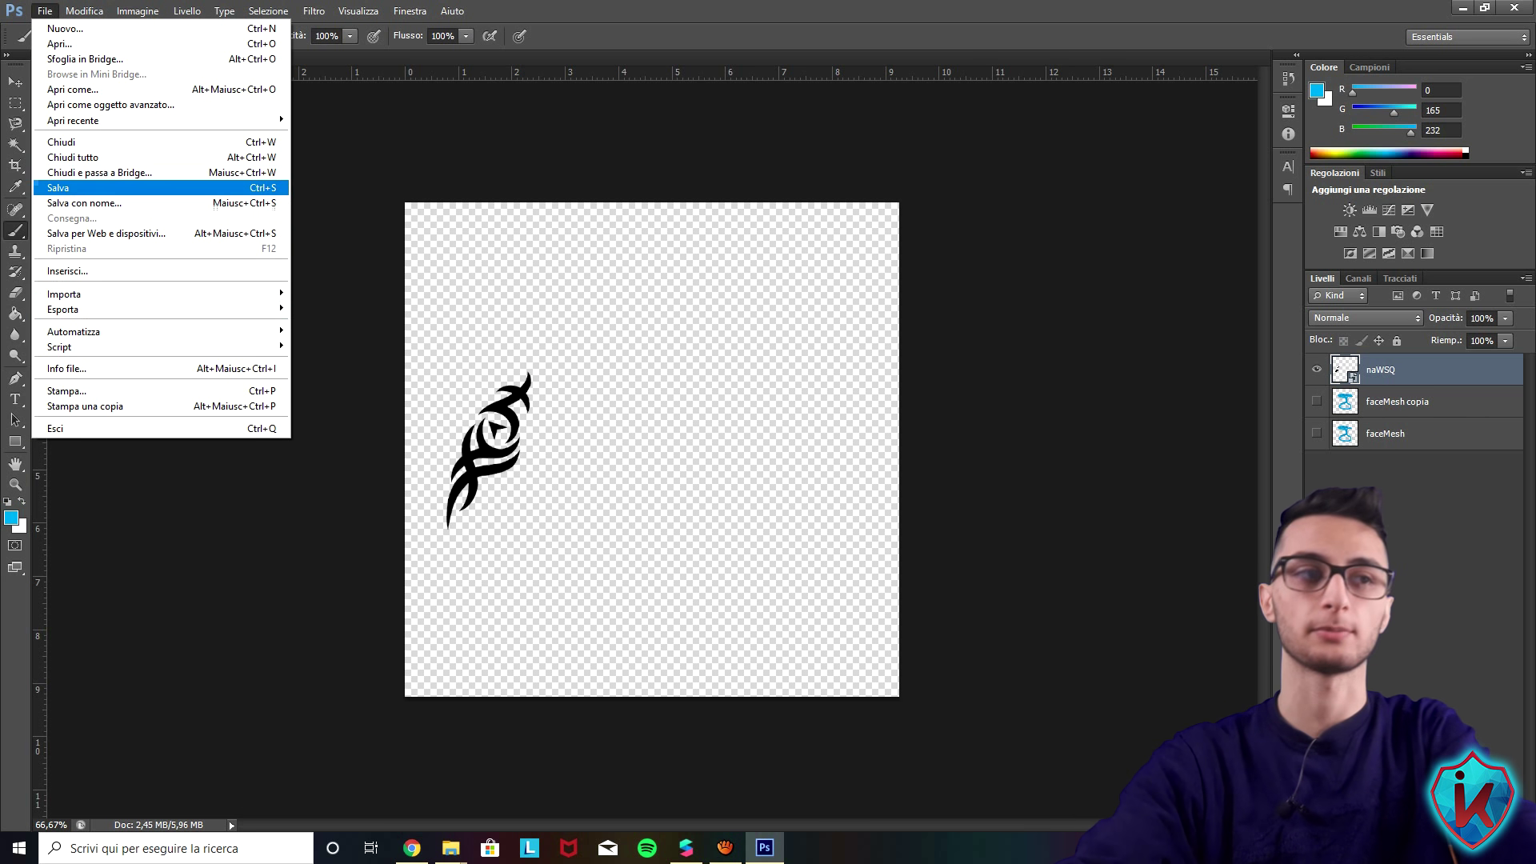
click(84, 203)
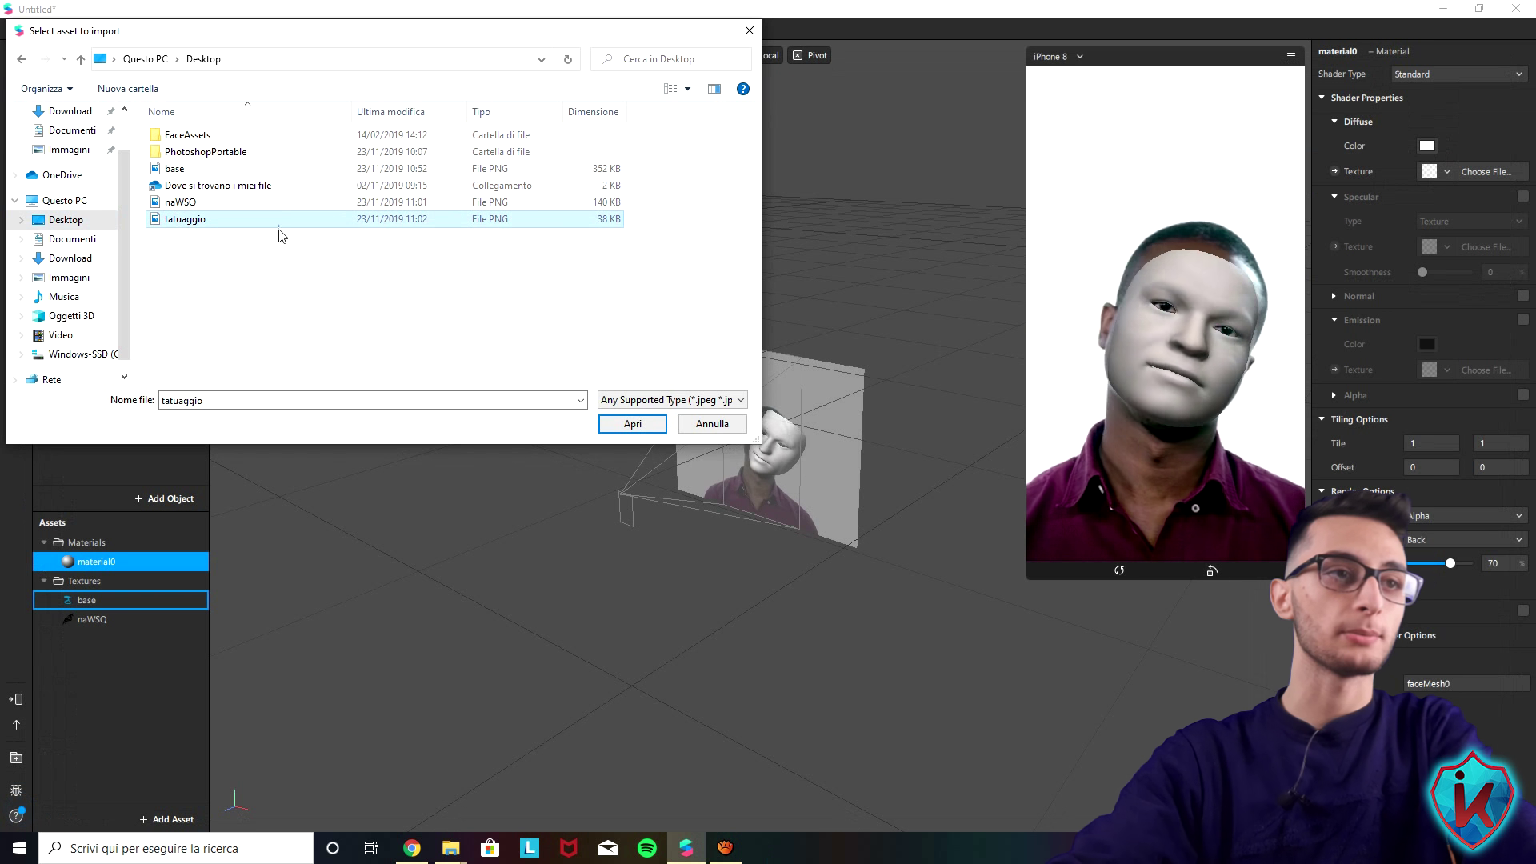
Step: In Spark AR Studio, import tatuaggio from the desktop as material0's diffuse texture
click(746, 31)
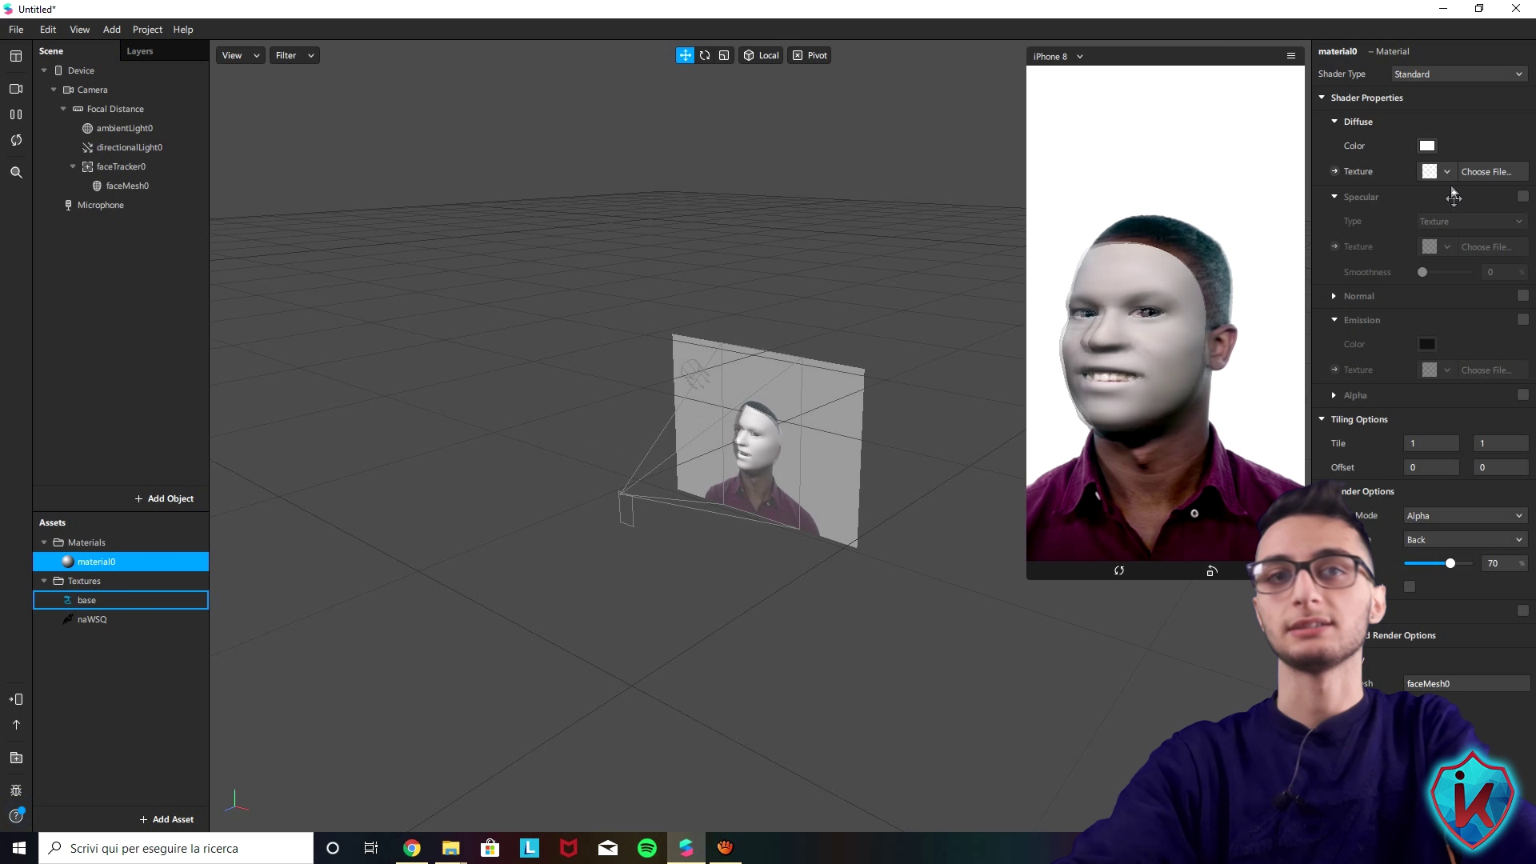
click(1498, 175)
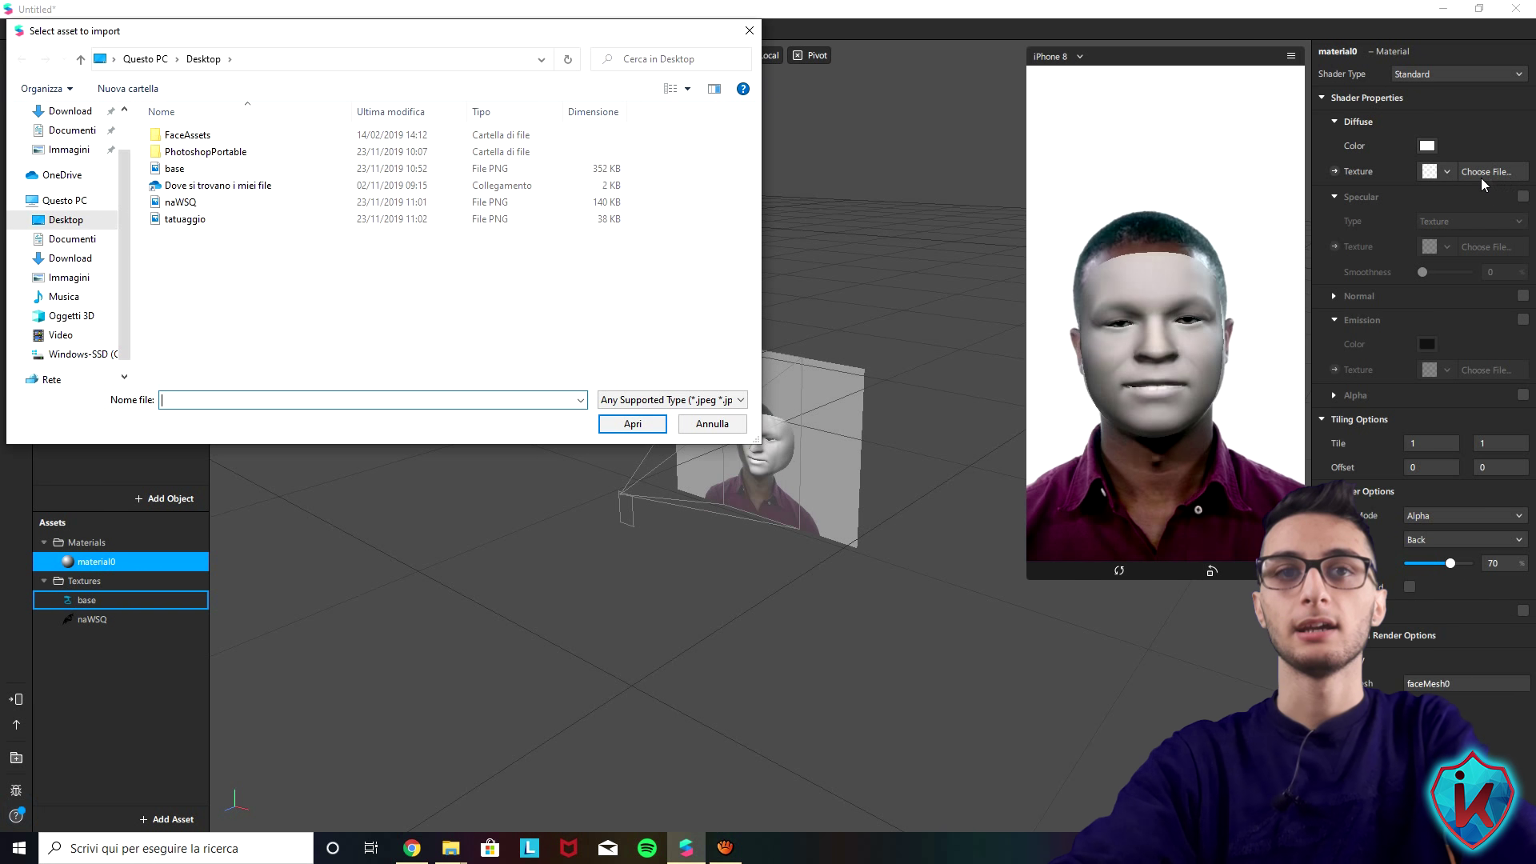
click(193, 219)
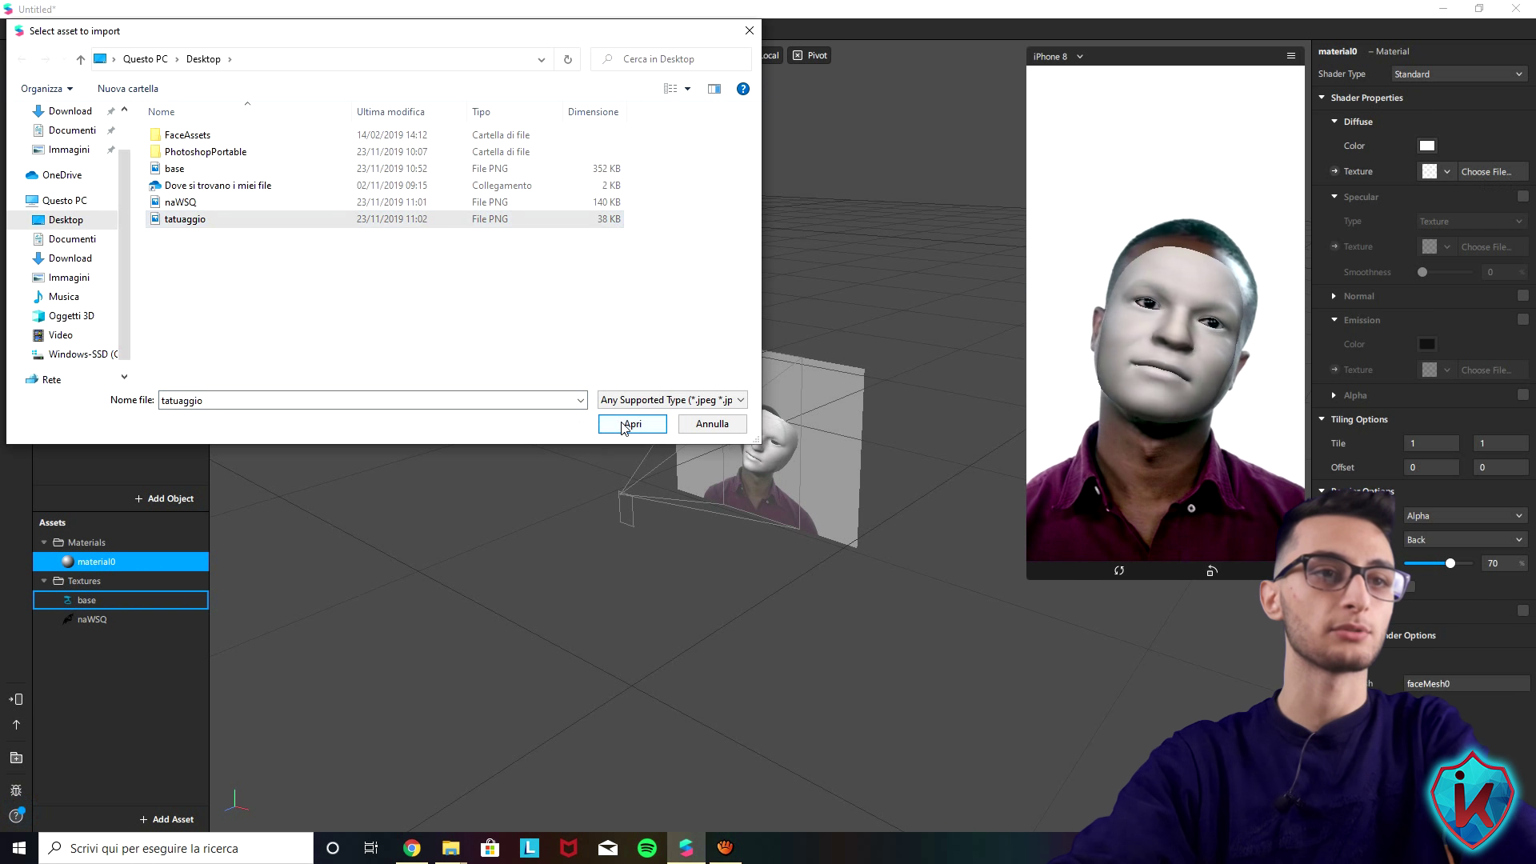
click(633, 424)
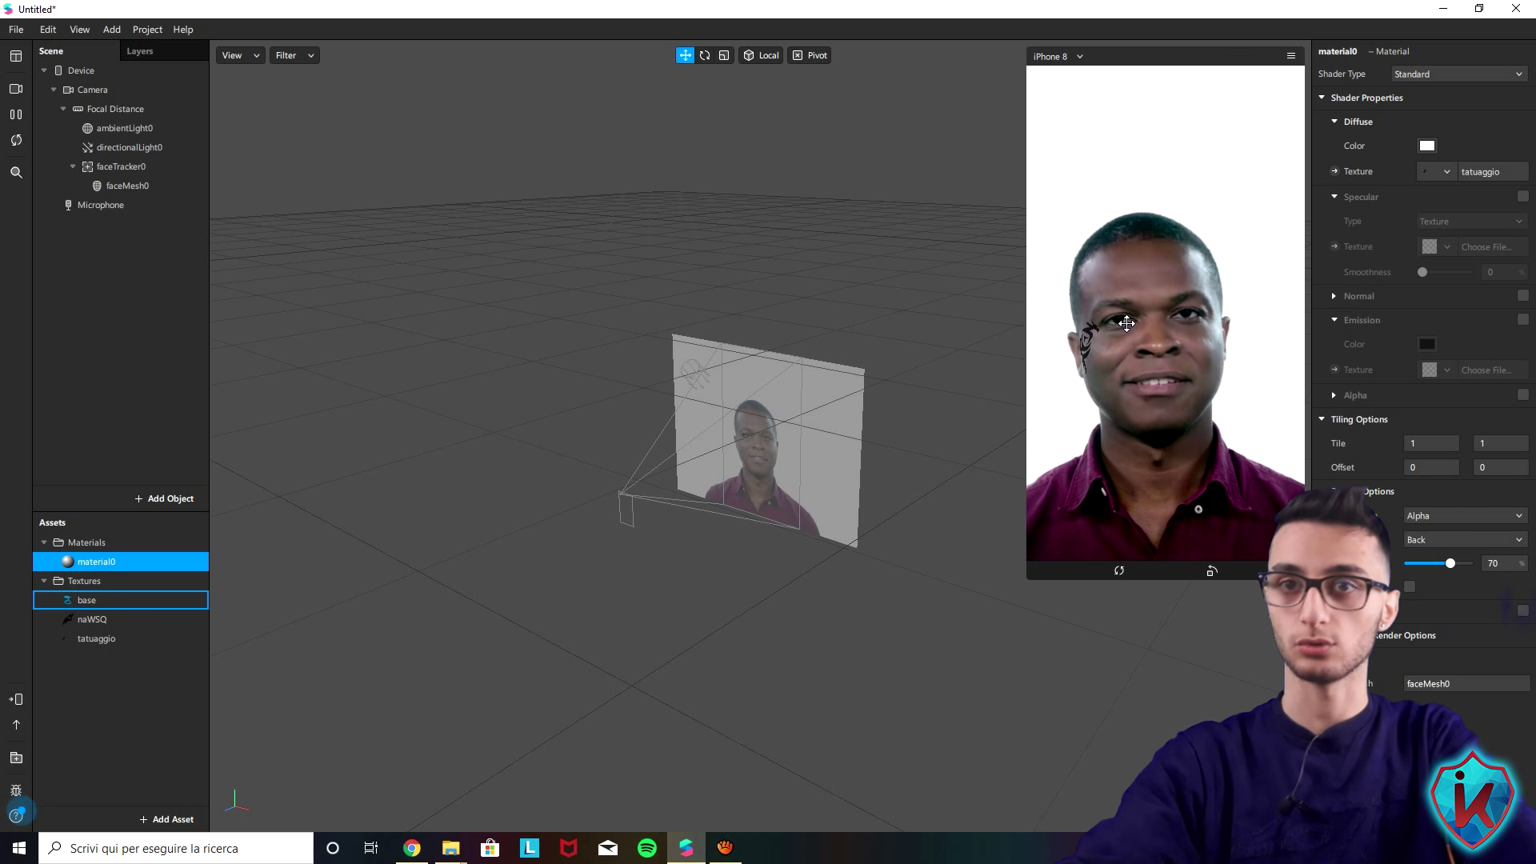
Step: Preview the tattoo on the integrated camera feed, and switch the preview to the second real-time simulation face
click(12, 92)
click(125, 116)
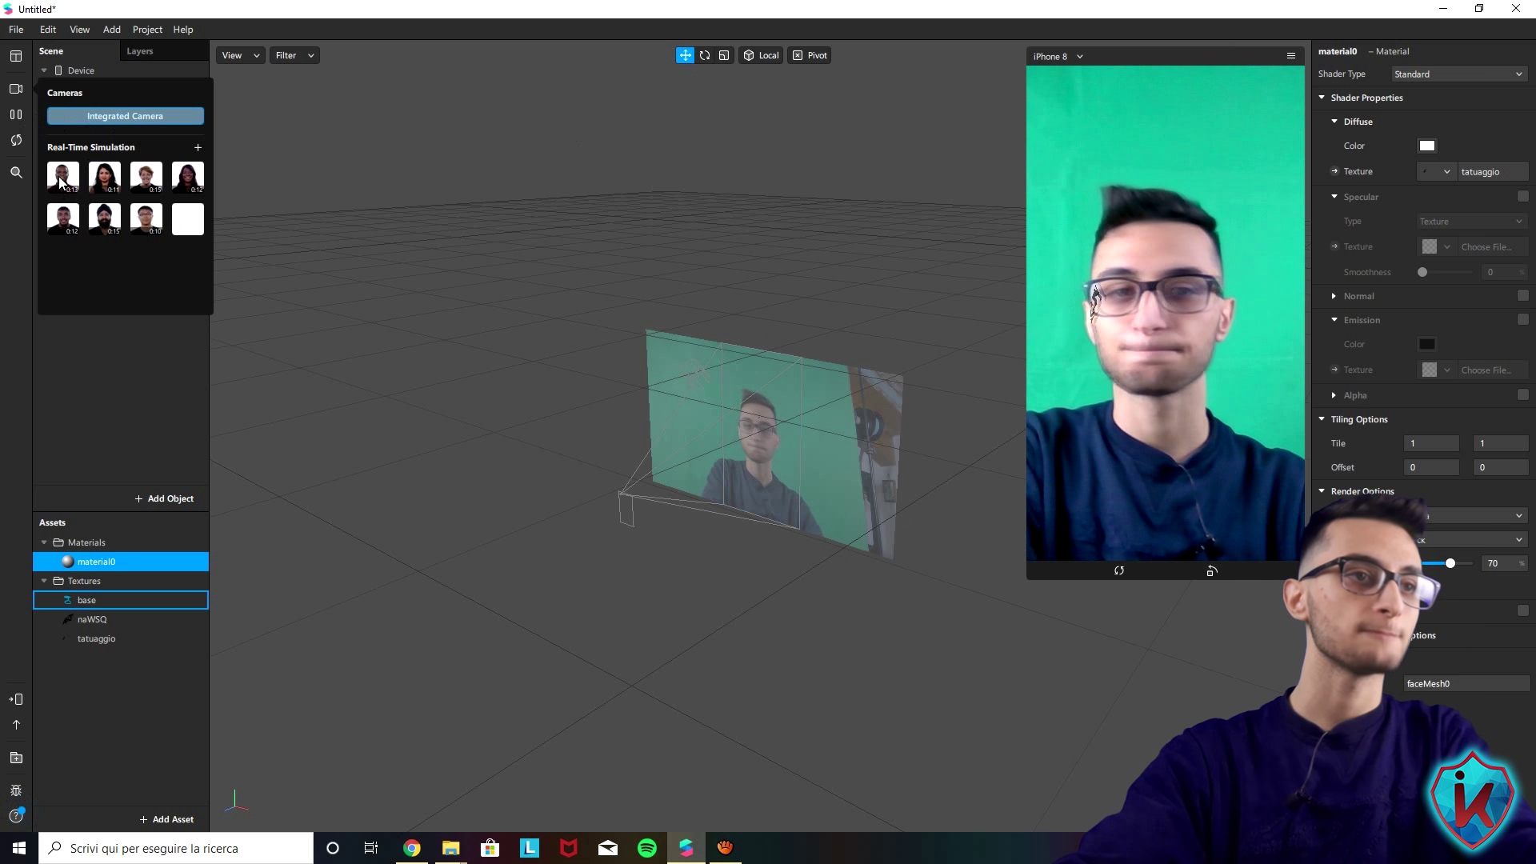
click(104, 176)
Step: Switch to SculptGL in the browser and try symmetric brush strokes across the middle of the default sphere
mouse_move(413, 860)
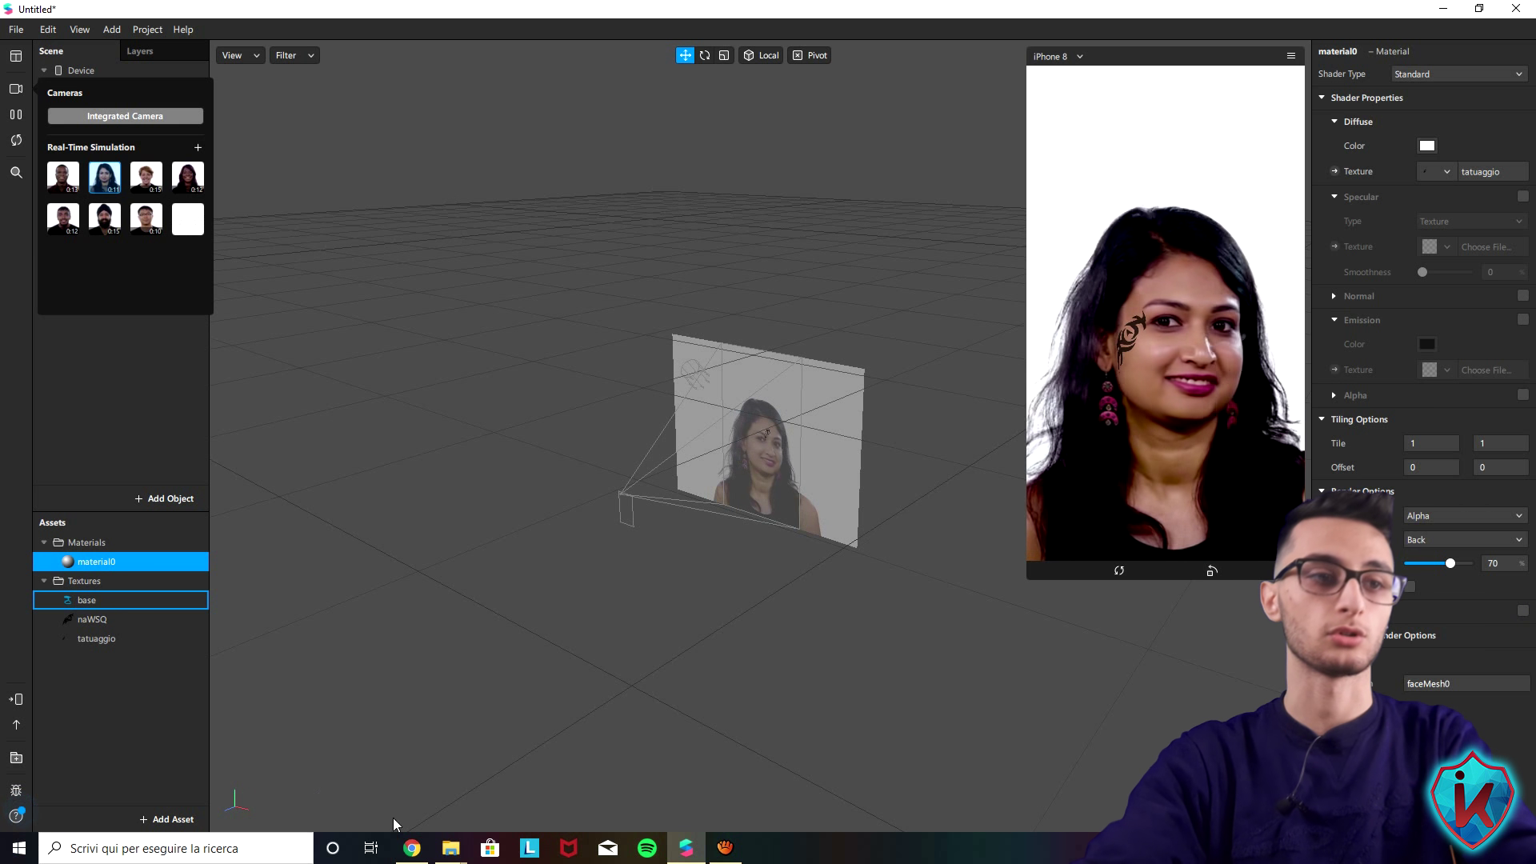
click(412, 851)
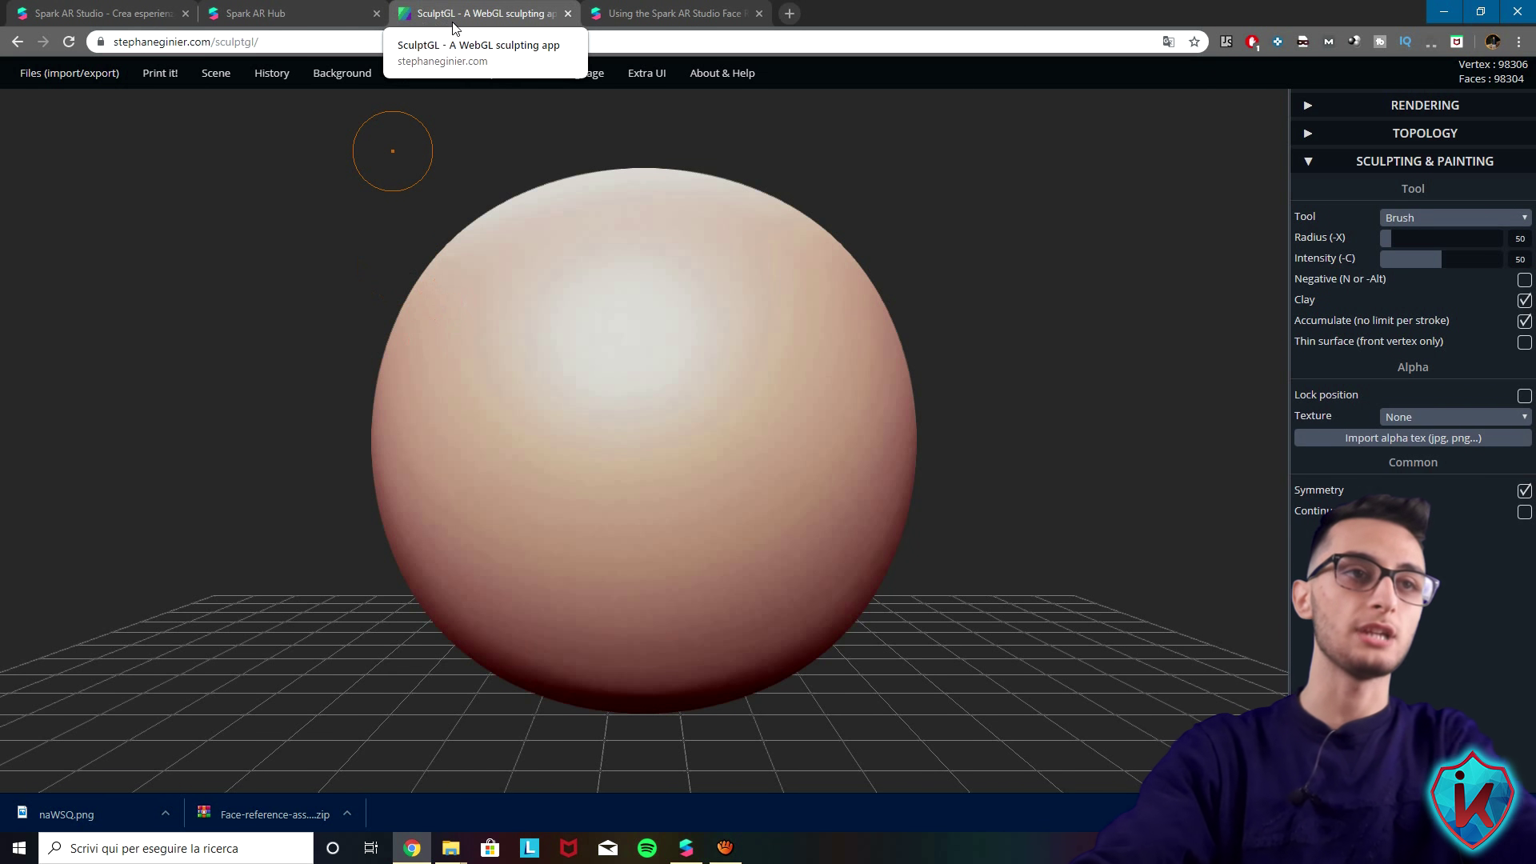
mouse_move(464, 101)
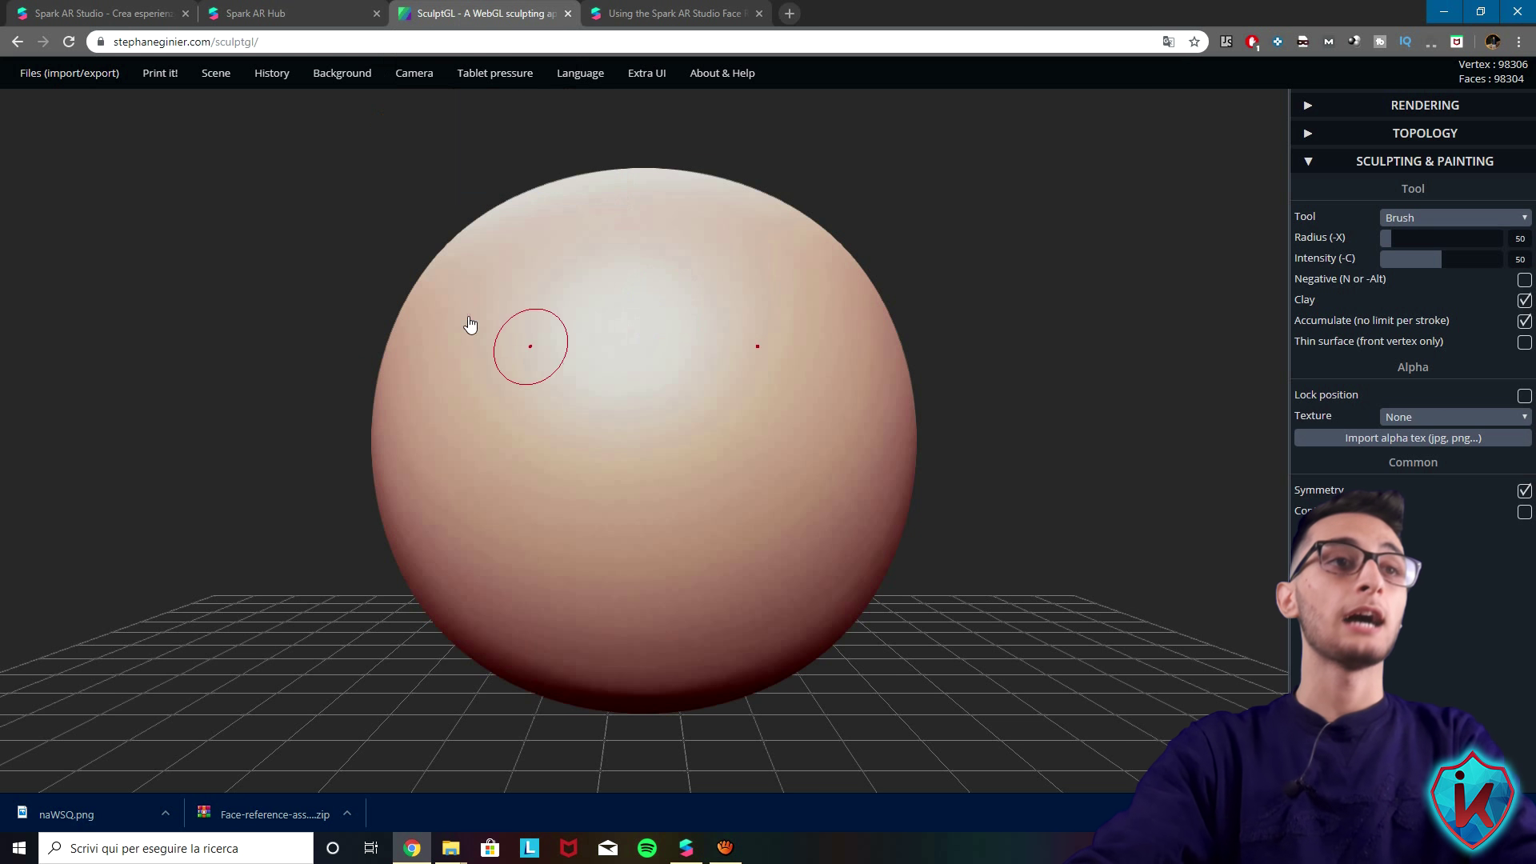
mouse_move(613, 342)
mouse_down()
mouse_move(673, 347)
mouse_move(552, 529)
mouse_move(705, 376)
mouse_move(851, 428)
mouse_move(775, 408)
mouse_move(725, 435)
mouse_move(717, 383)
mouse_move(836, 432)
mouse_up()
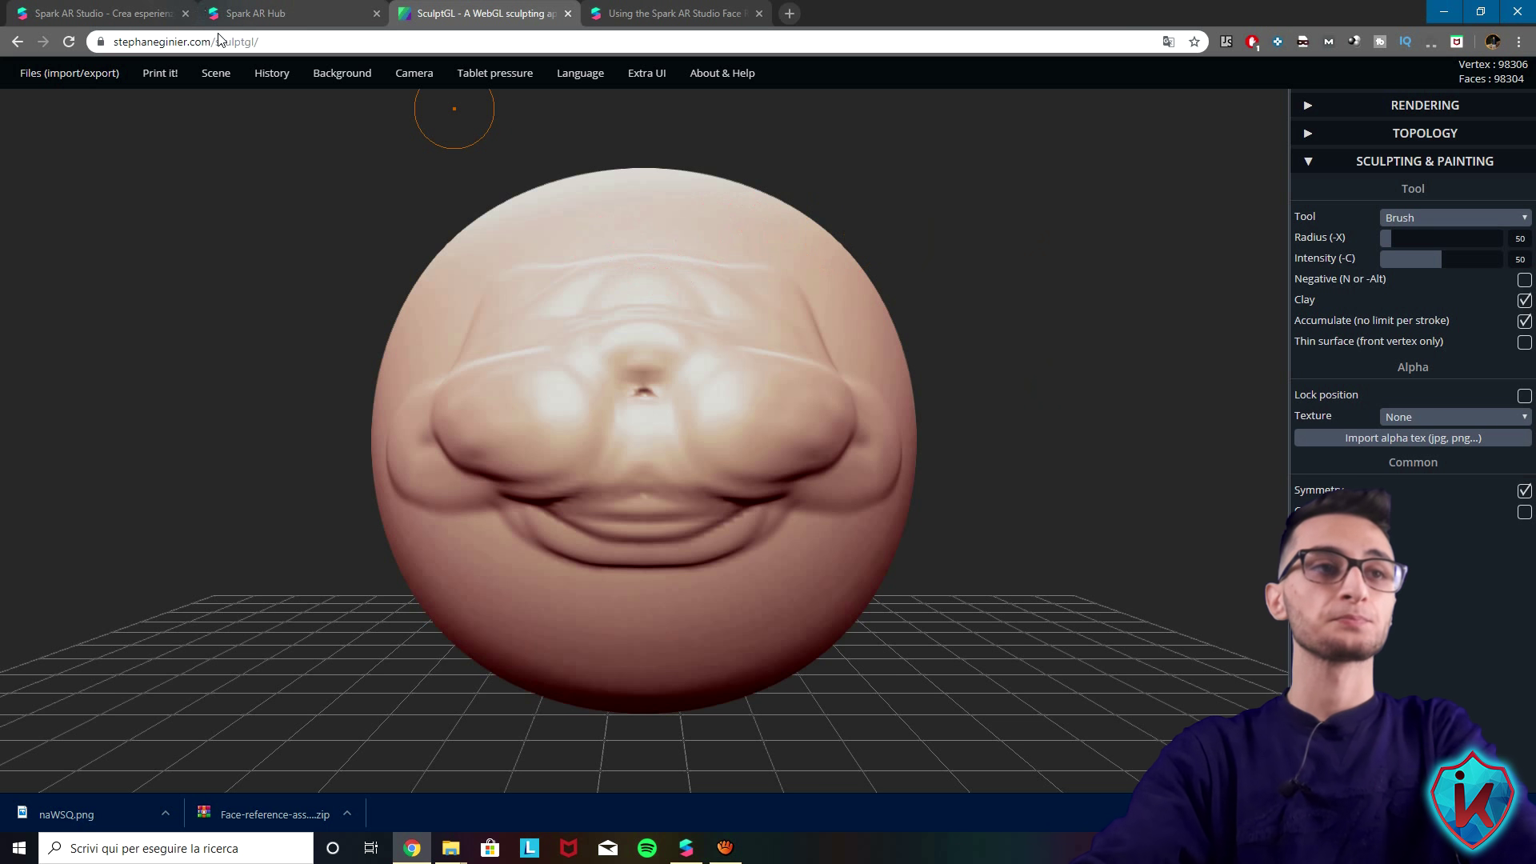
Step: Clear the SculptGL scene, removing the sculpted sphere
mouse_move(224, 83)
click(258, 109)
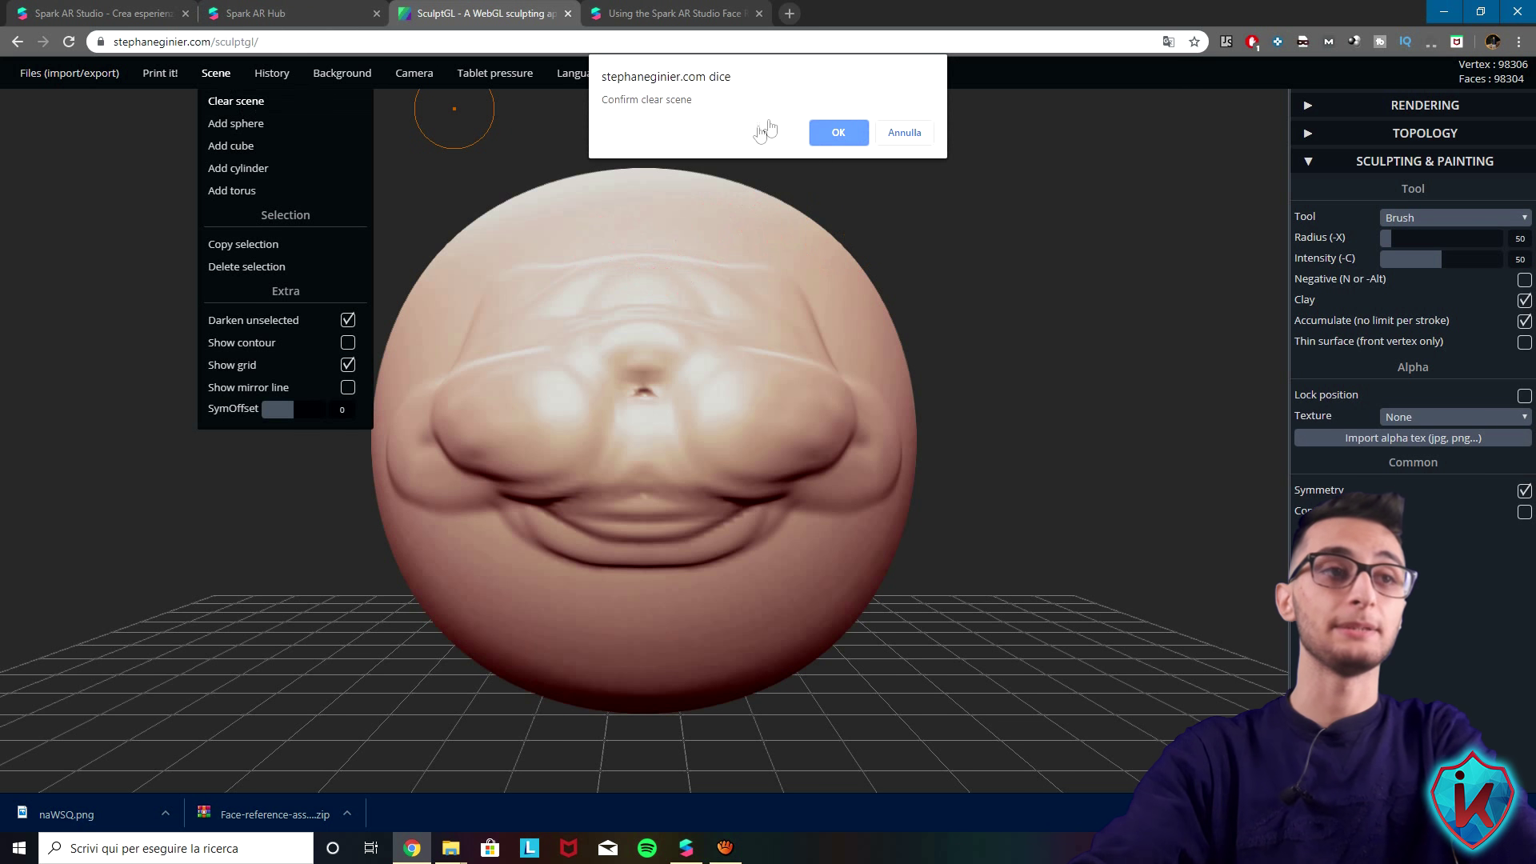
click(840, 134)
drag(1174, 412, 800, 449)
mouse_move(796, 378)
mouse_down()
mouse_move(820, 416)
mouse_move(514, 408)
mouse_move(809, 473)
mouse_move(881, 451)
mouse_move(847, 380)
mouse_up()
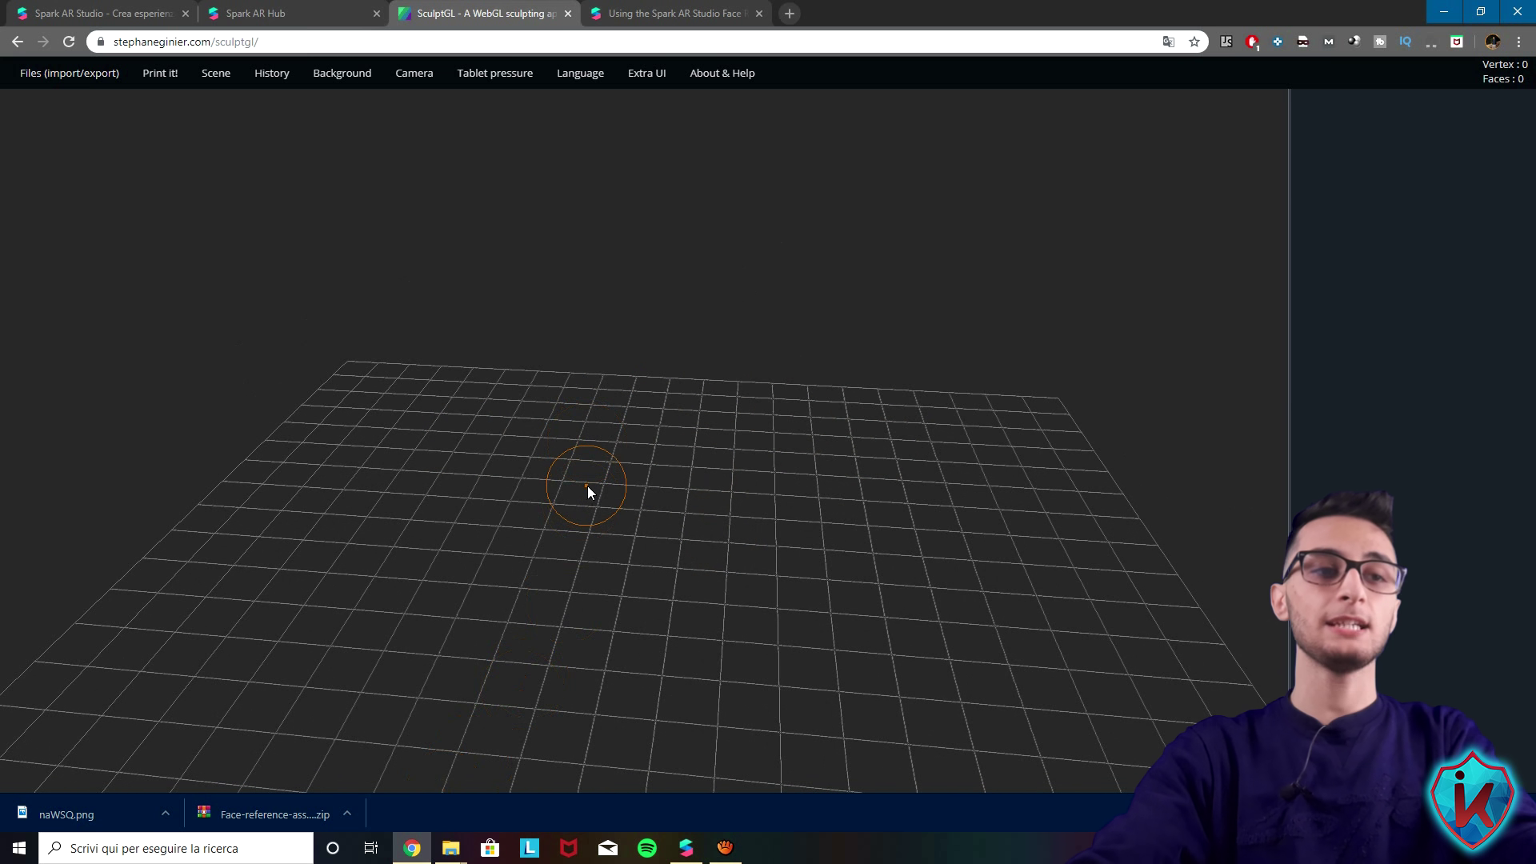
Step: Look at the files in the FaceAssets Mesh folder and the documentation page on the Face Reference Assets
click(208, 11)
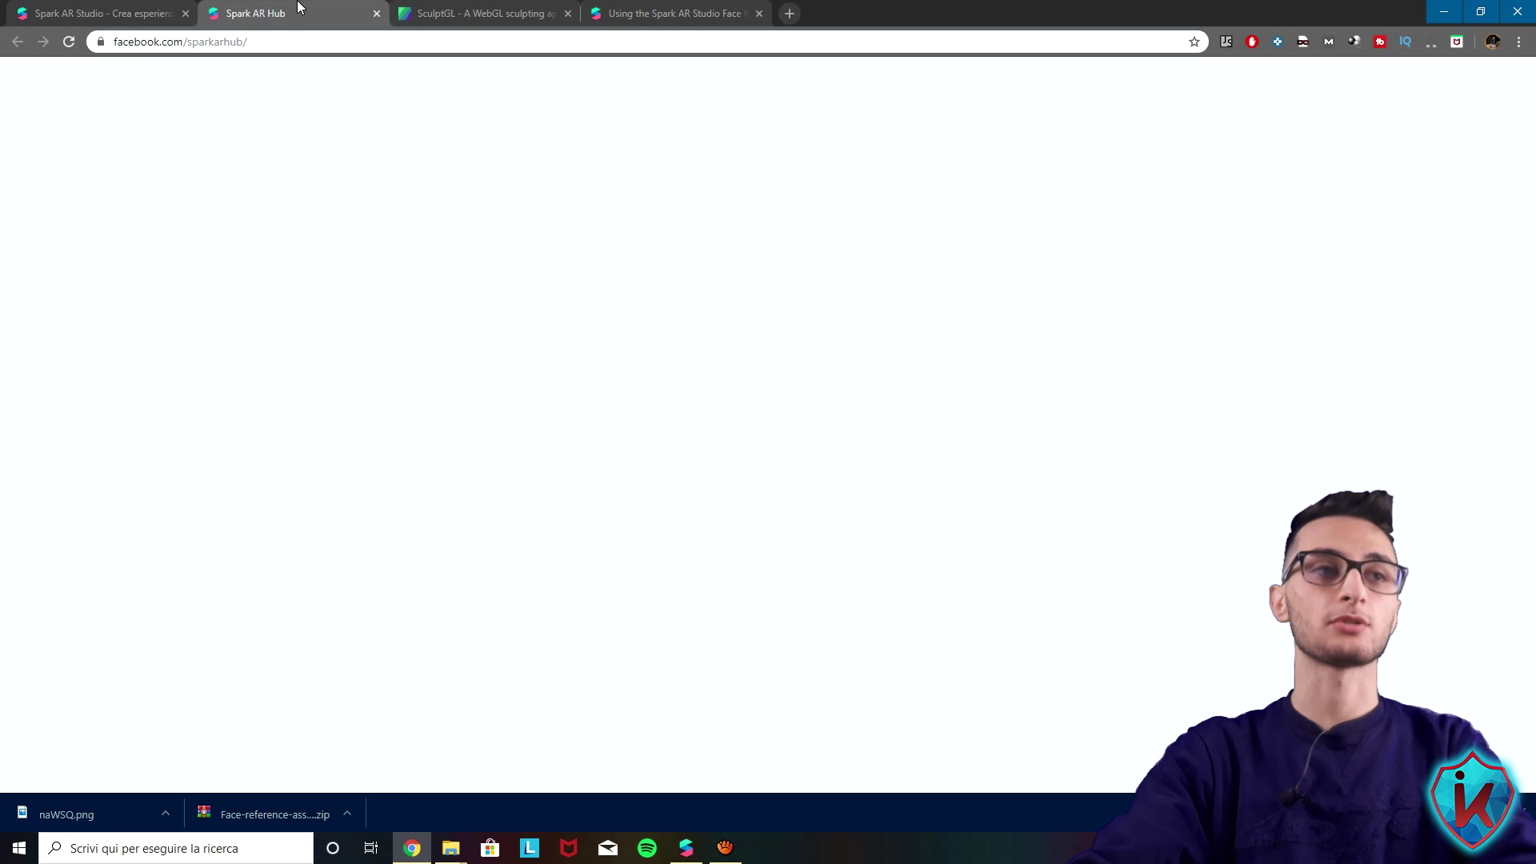
click(160, 13)
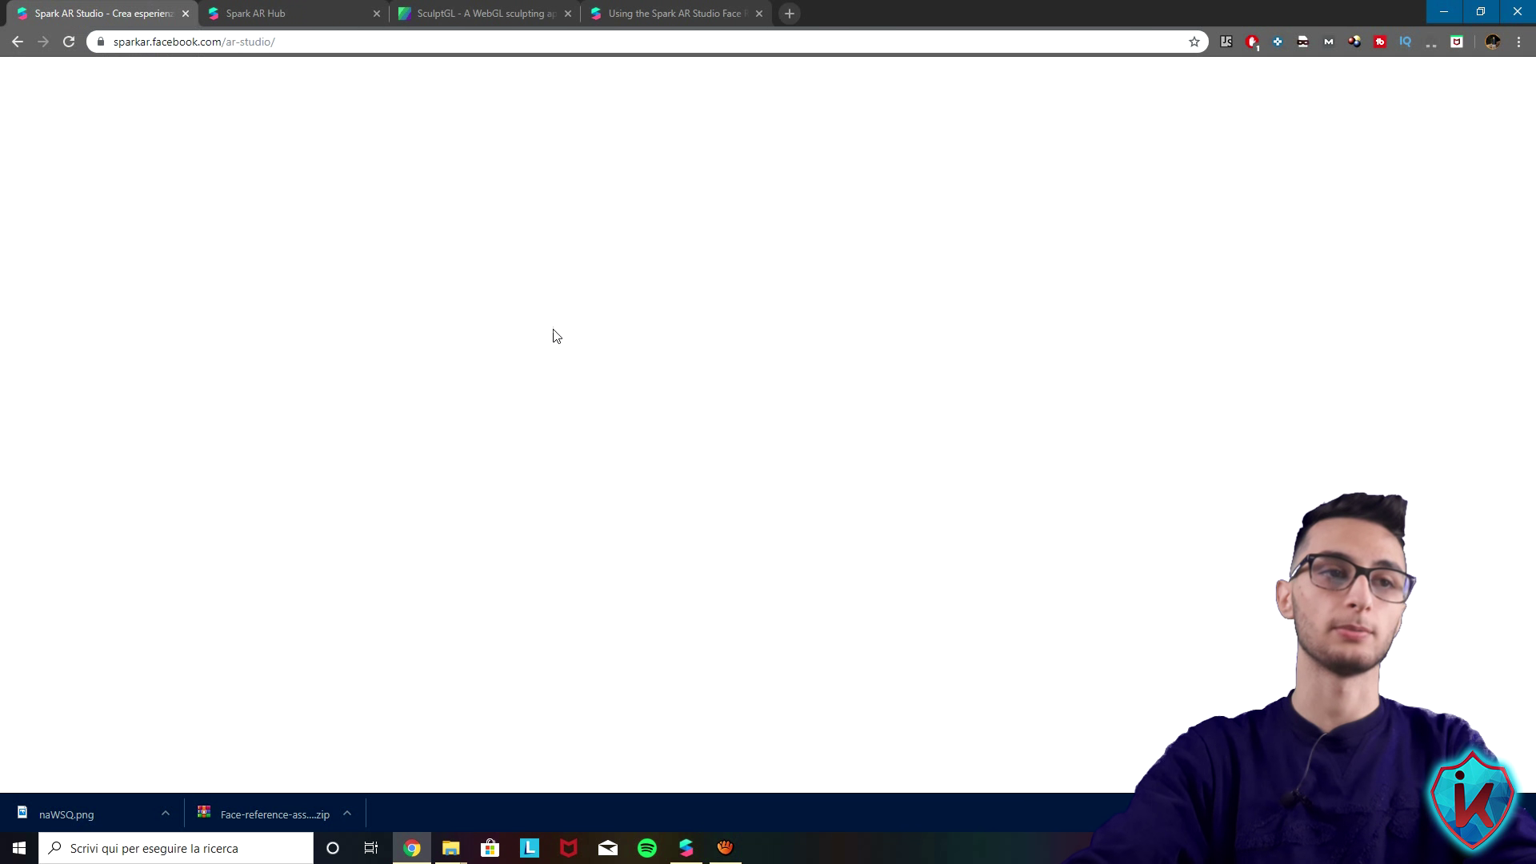
mouse_move(447, 850)
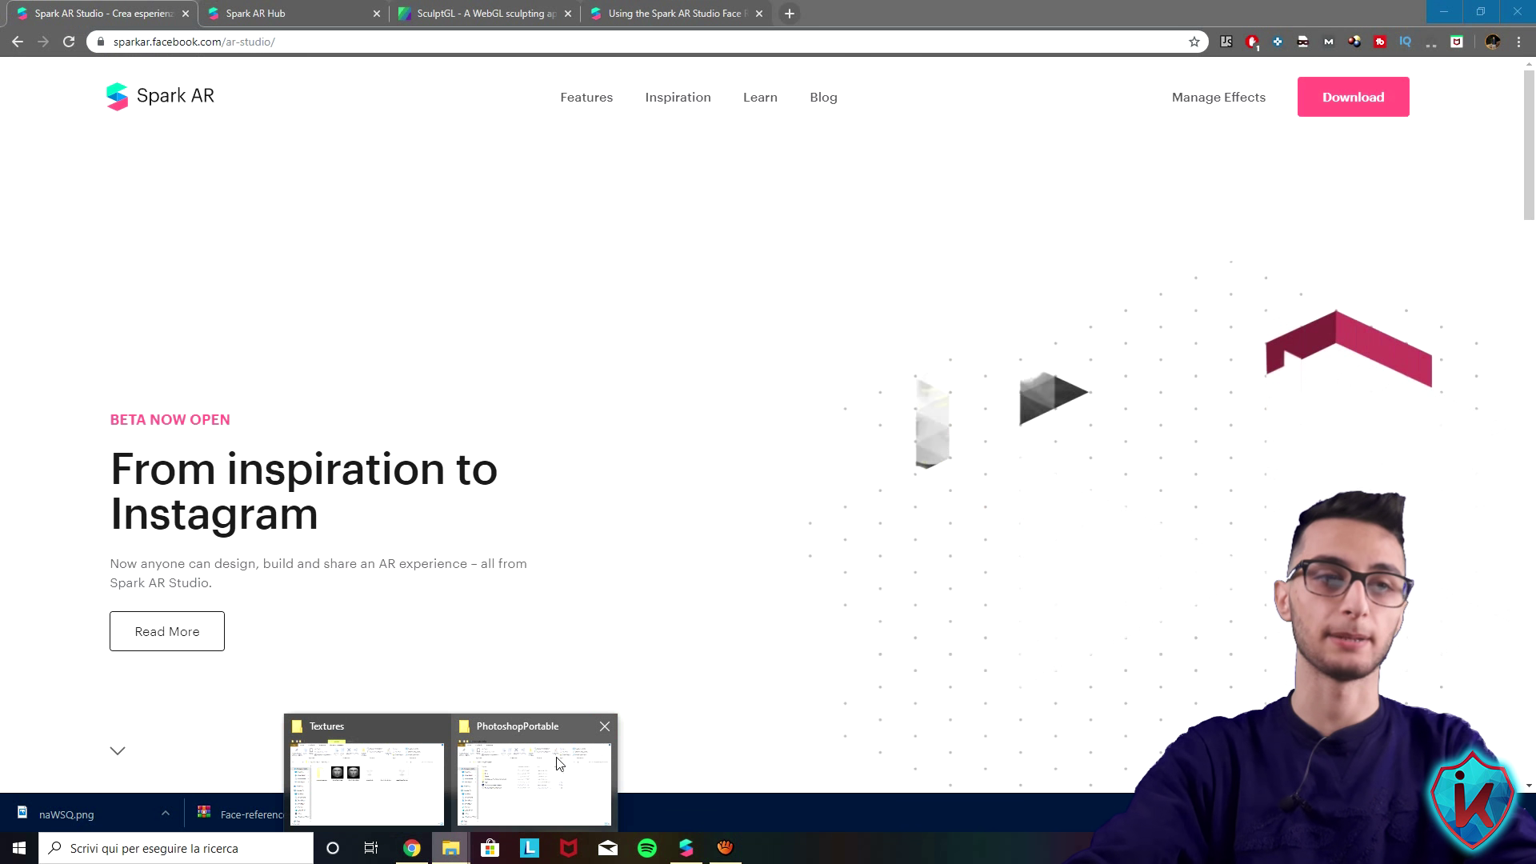
click(366, 780)
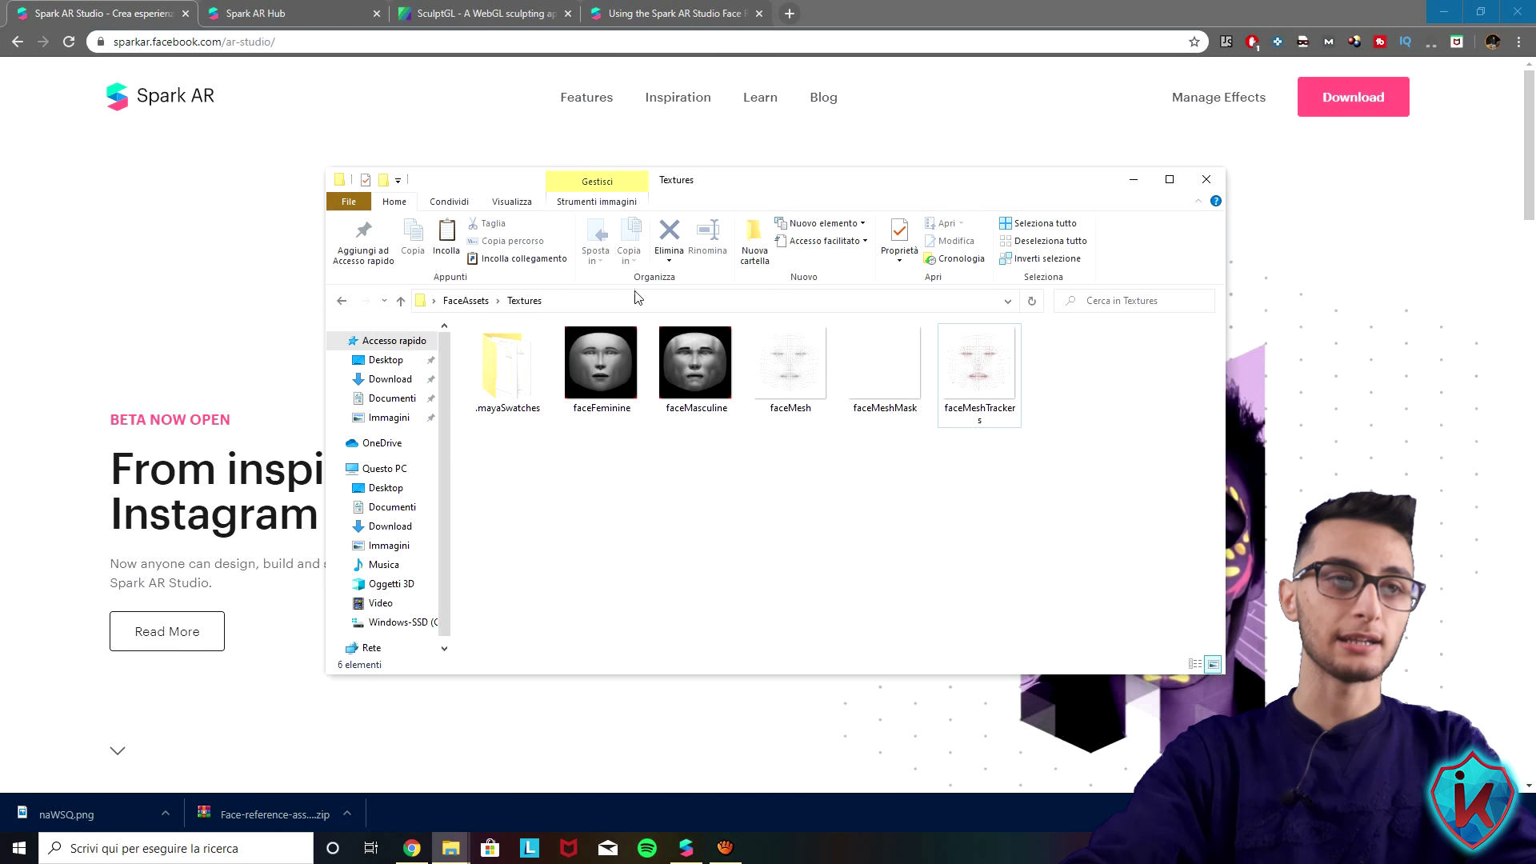
click(465, 300)
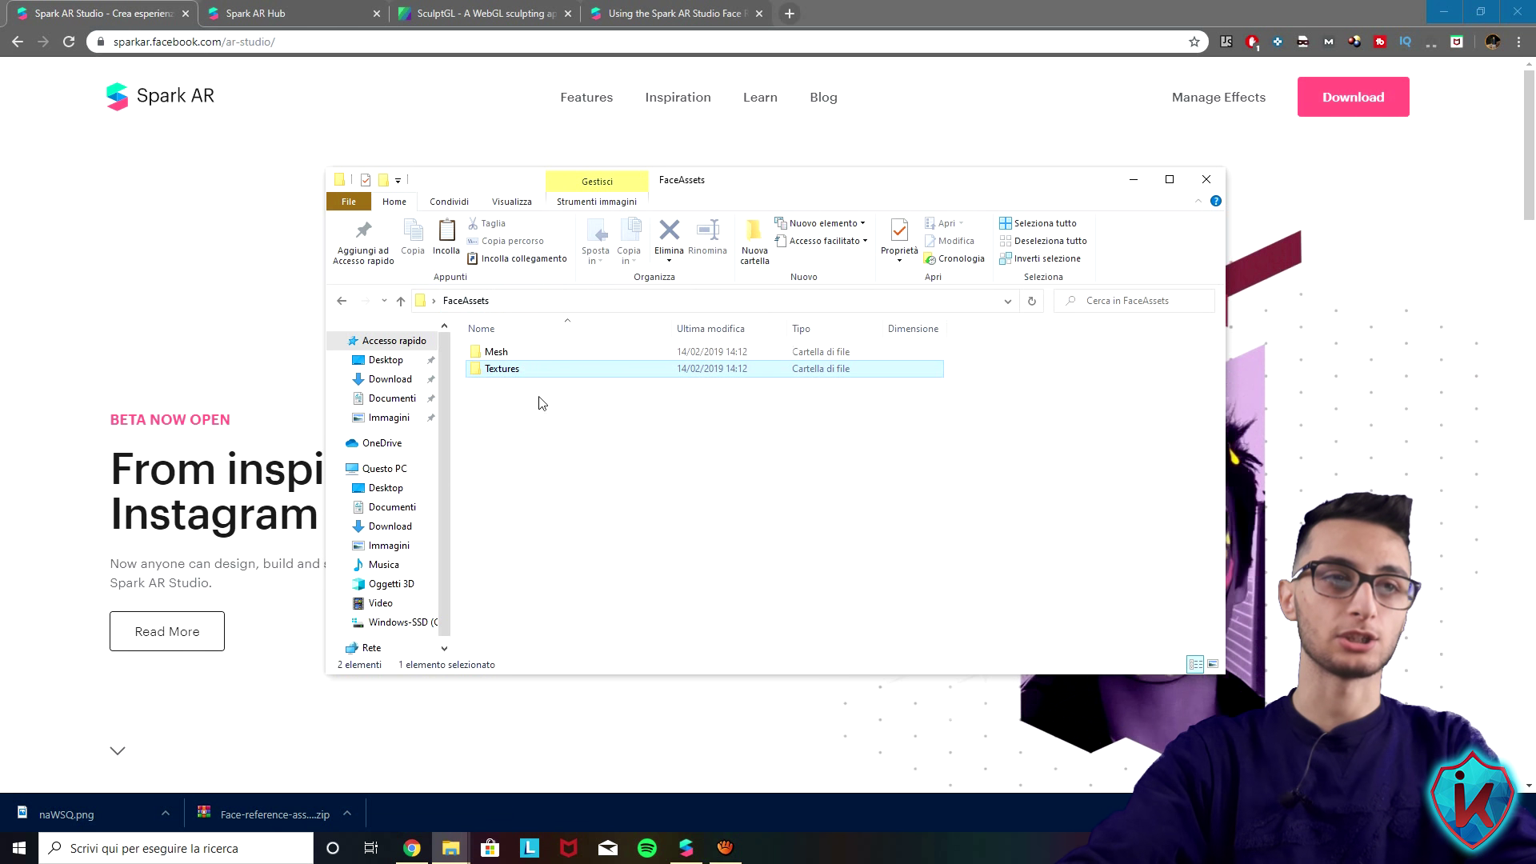
double_click(522, 353)
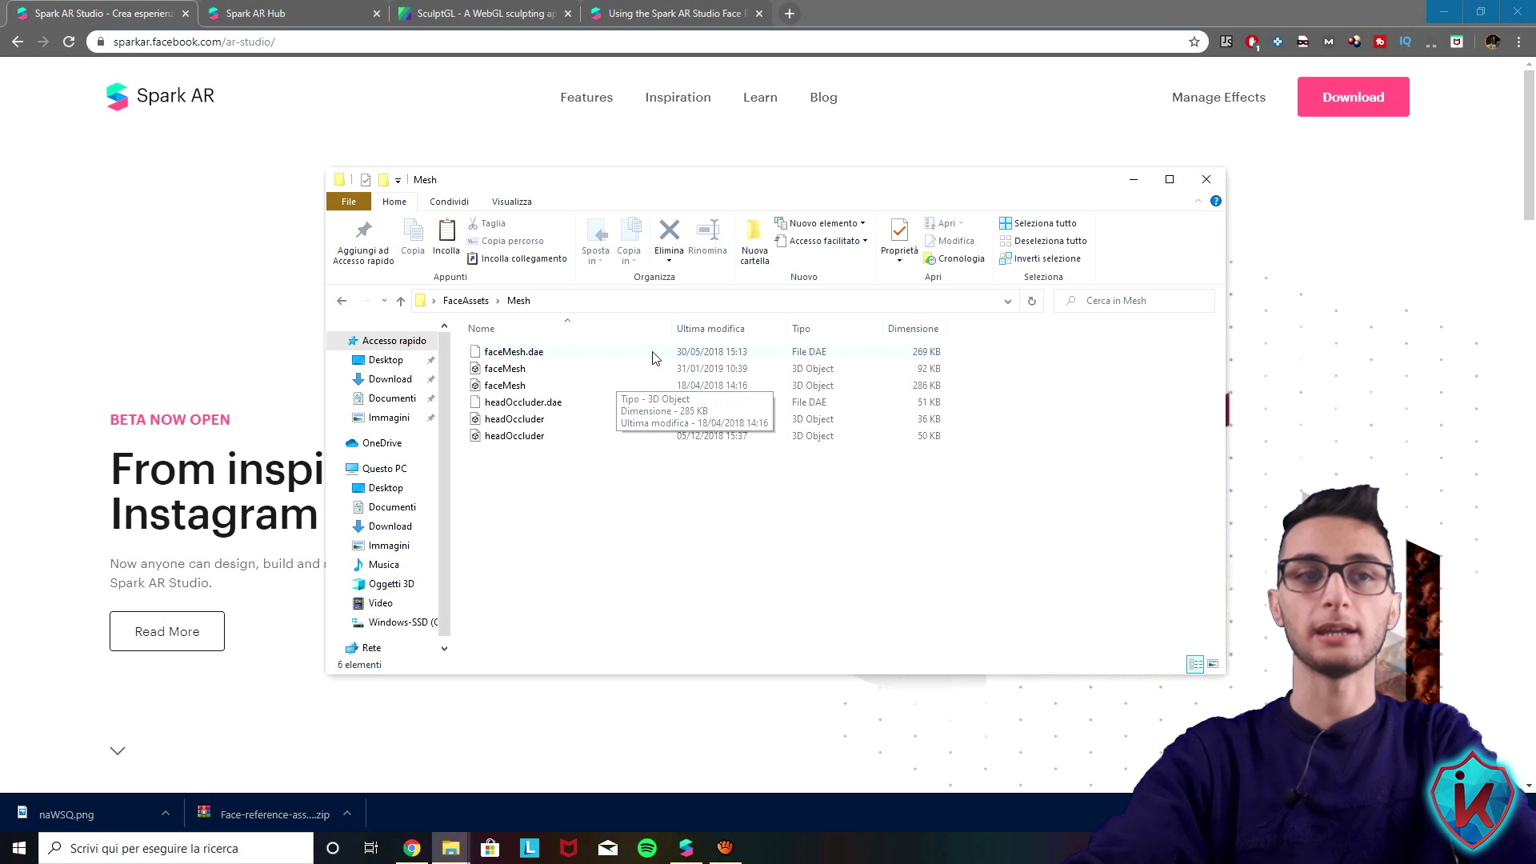
click(1206, 180)
click(676, 14)
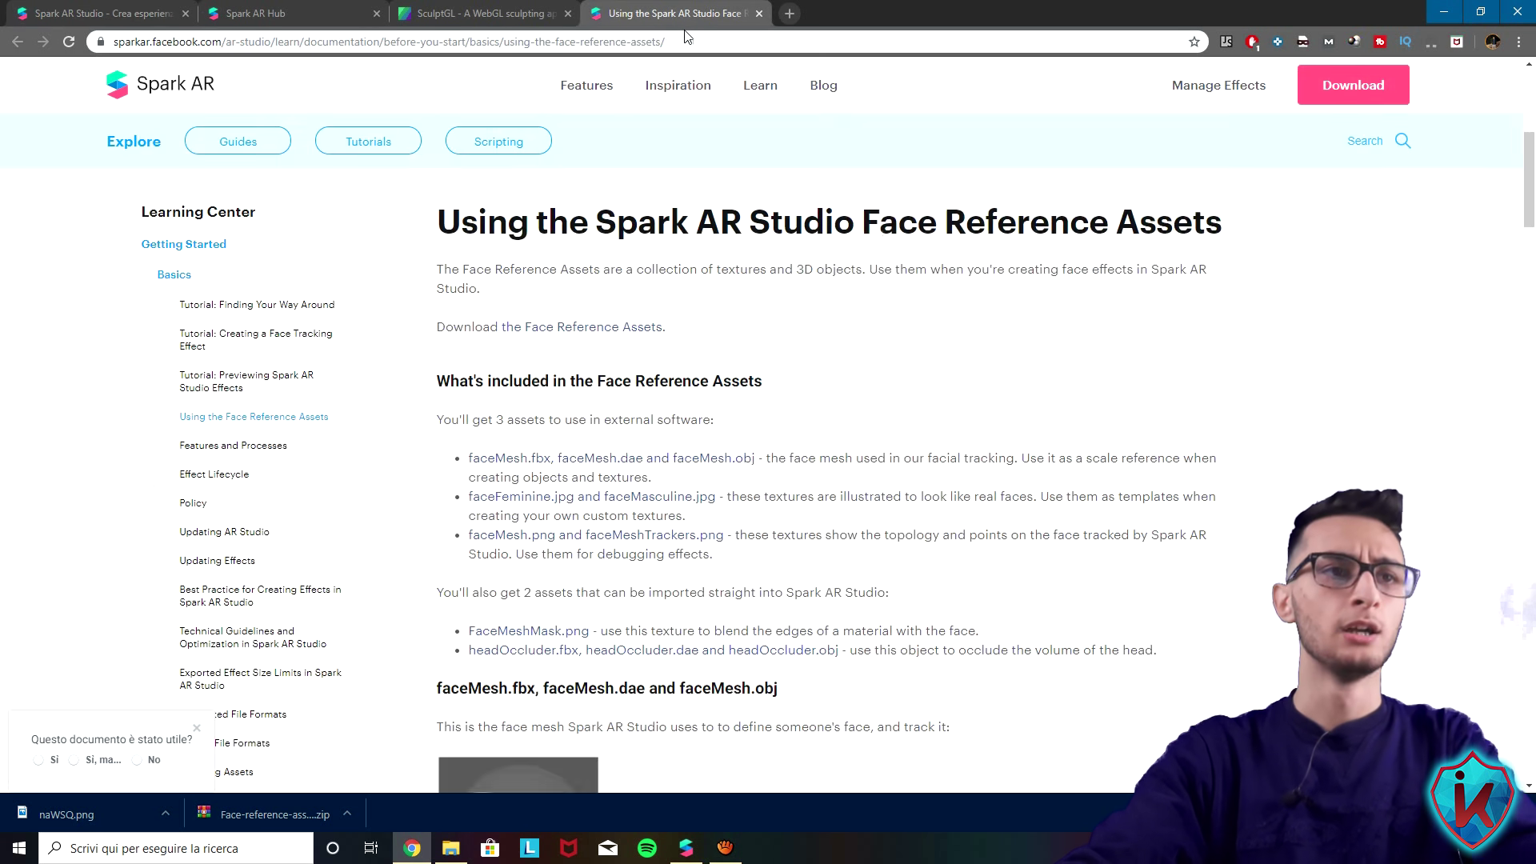
Step: Import the 286 KB faceMesh 3D object from the FaceAssets Mesh folder into the empty SculptGL scene
click(448, 14)
mouse_move(101, 80)
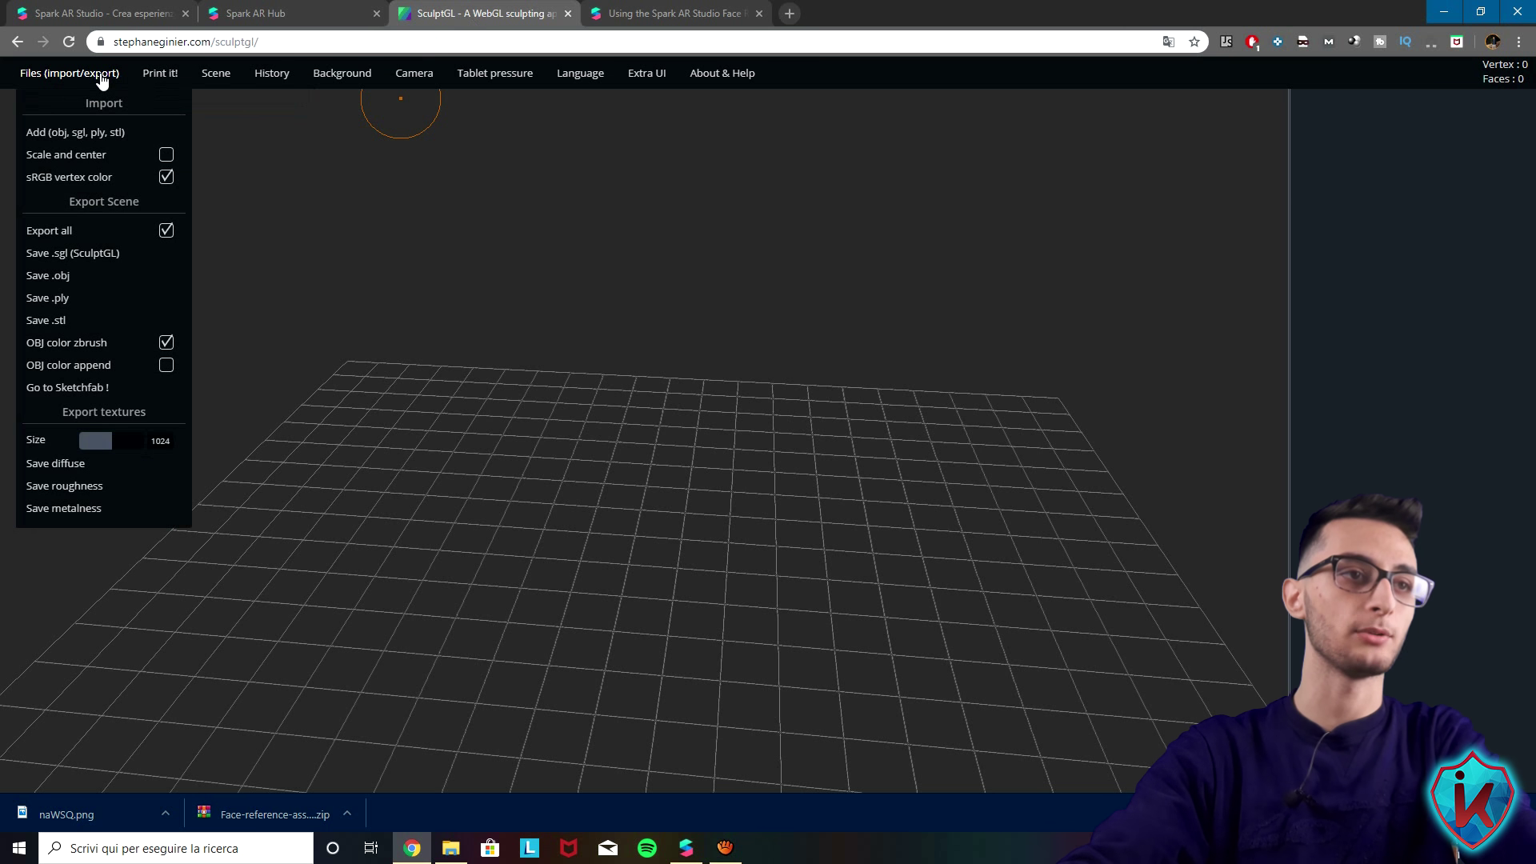
click(105, 140)
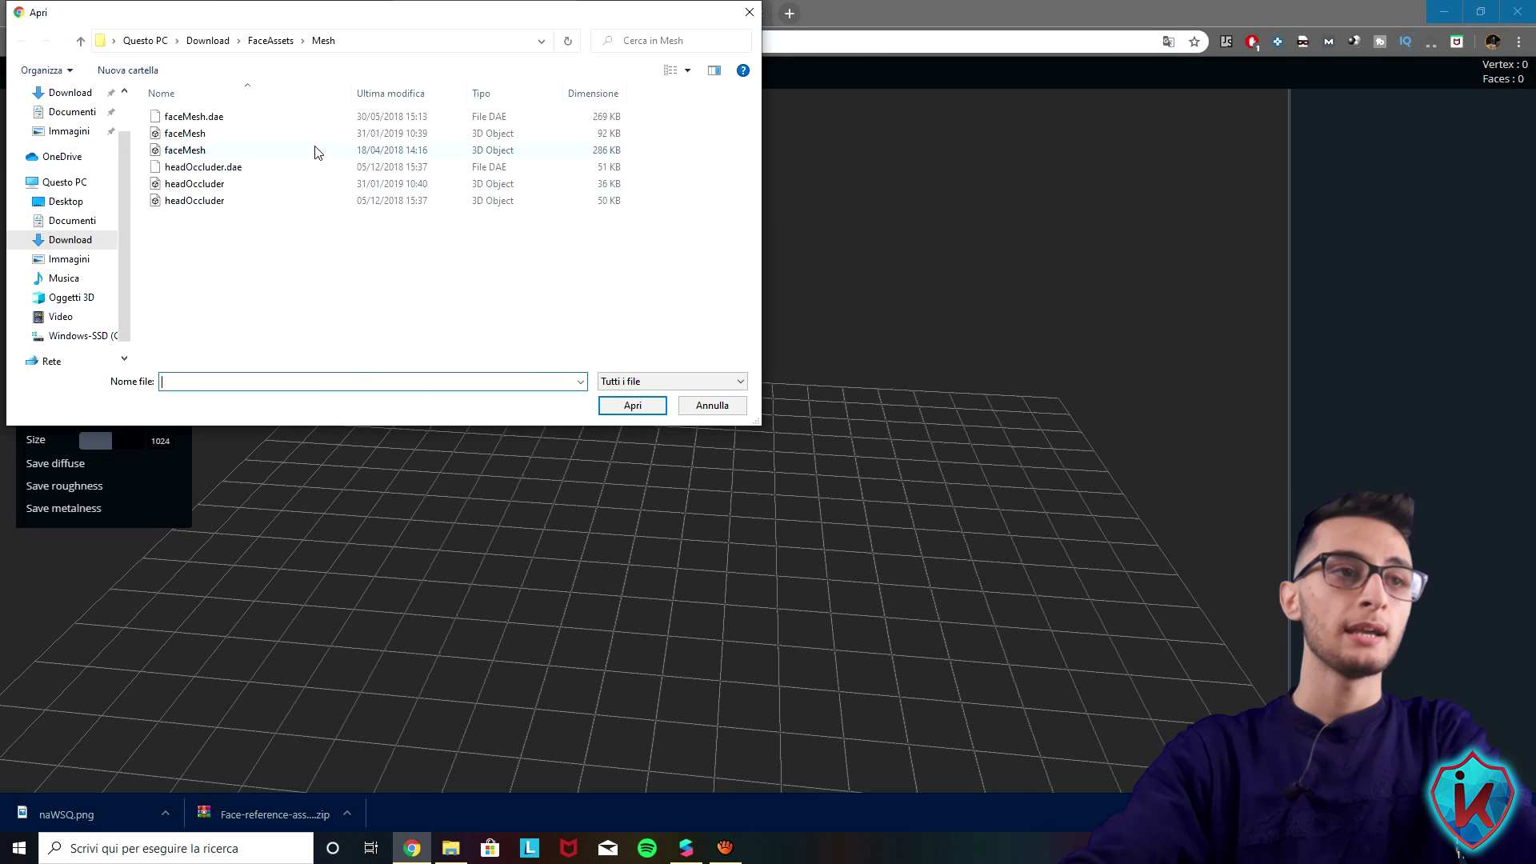
click(185, 151)
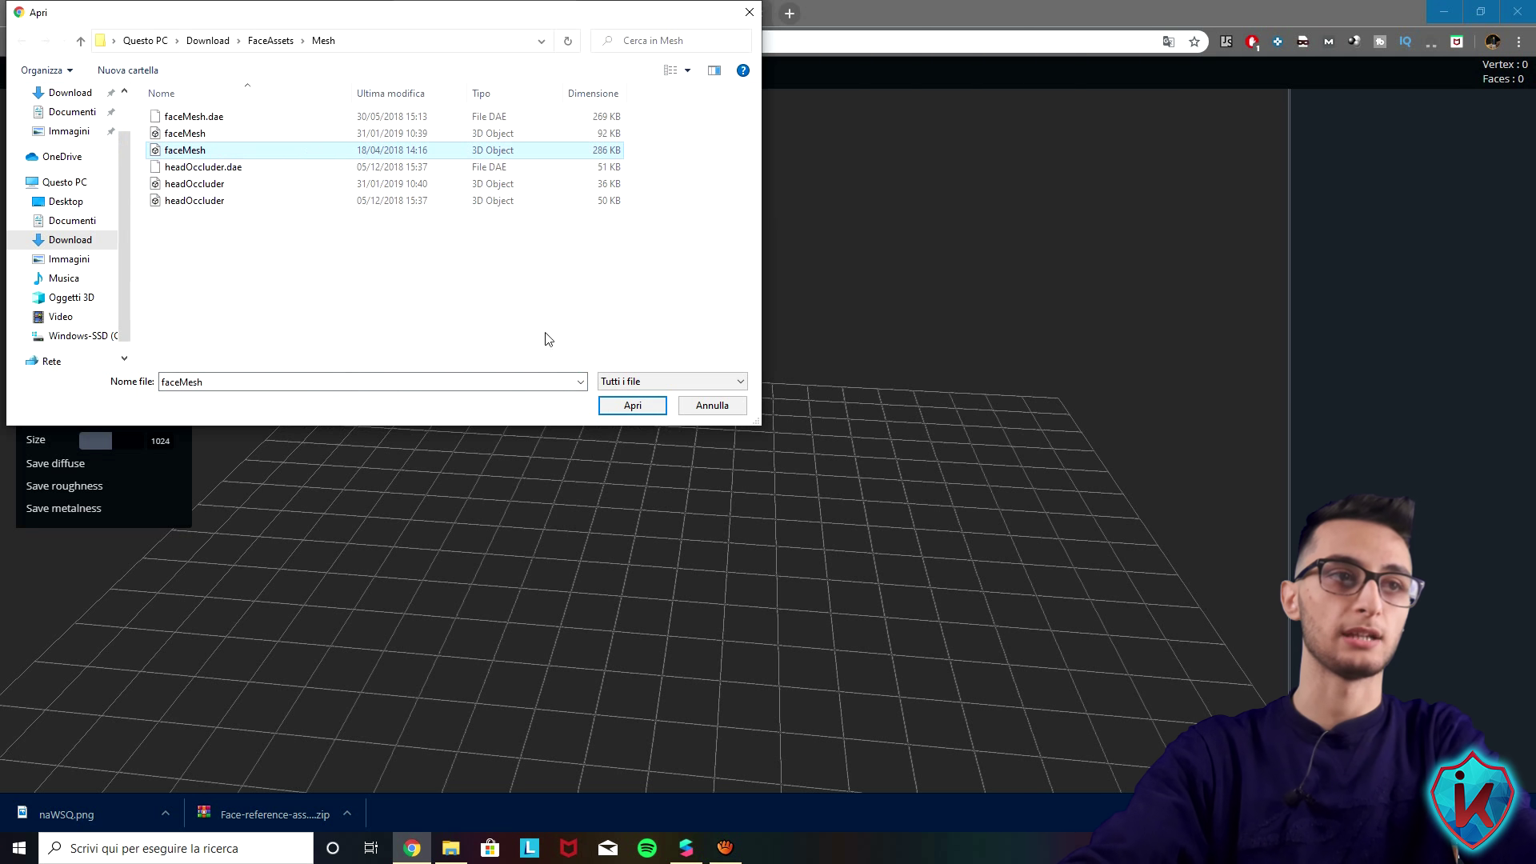
click(634, 408)
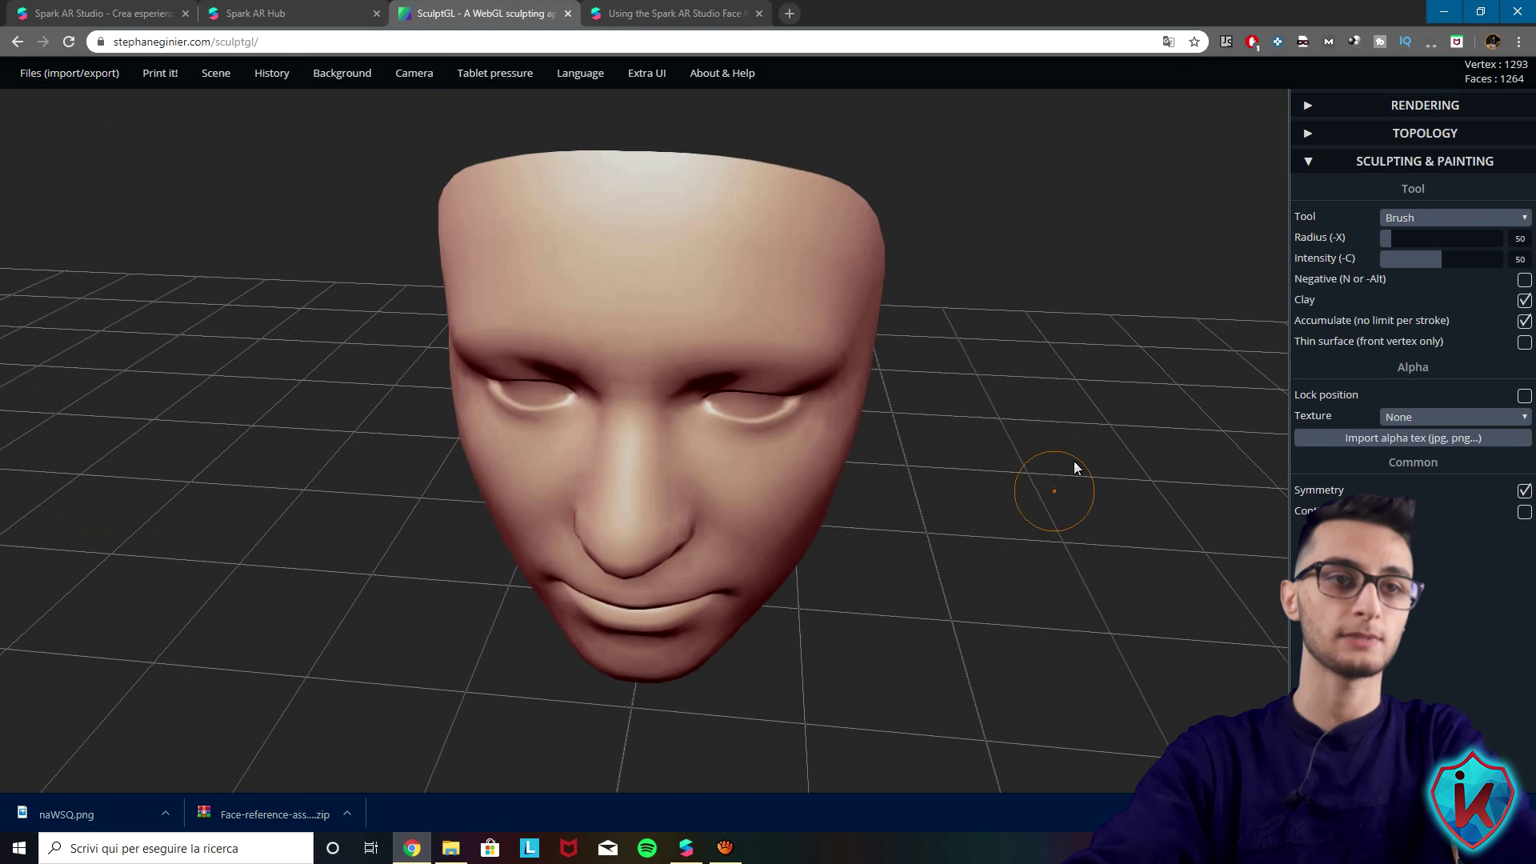
Step: Set the brush to radius 50 and intensity 40, and sculpt raised strokes along the brows and from the nose bridge up the forehead
mouse_move(1389, 239)
mouse_down()
mouse_move(1476, 240)
mouse_move(1426, 241)
mouse_up()
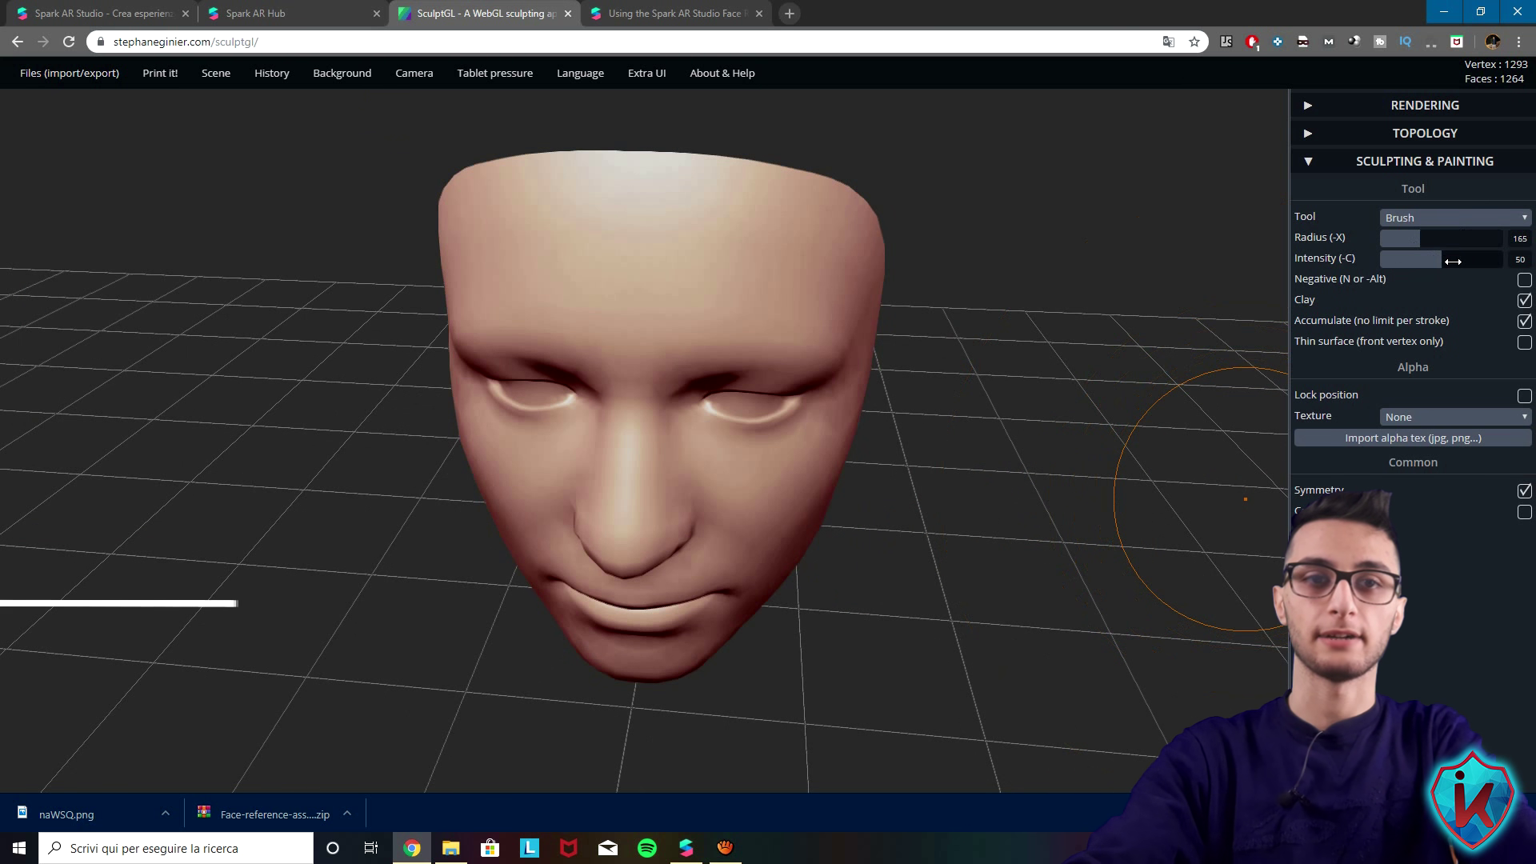
drag(1453, 261, 1391, 240)
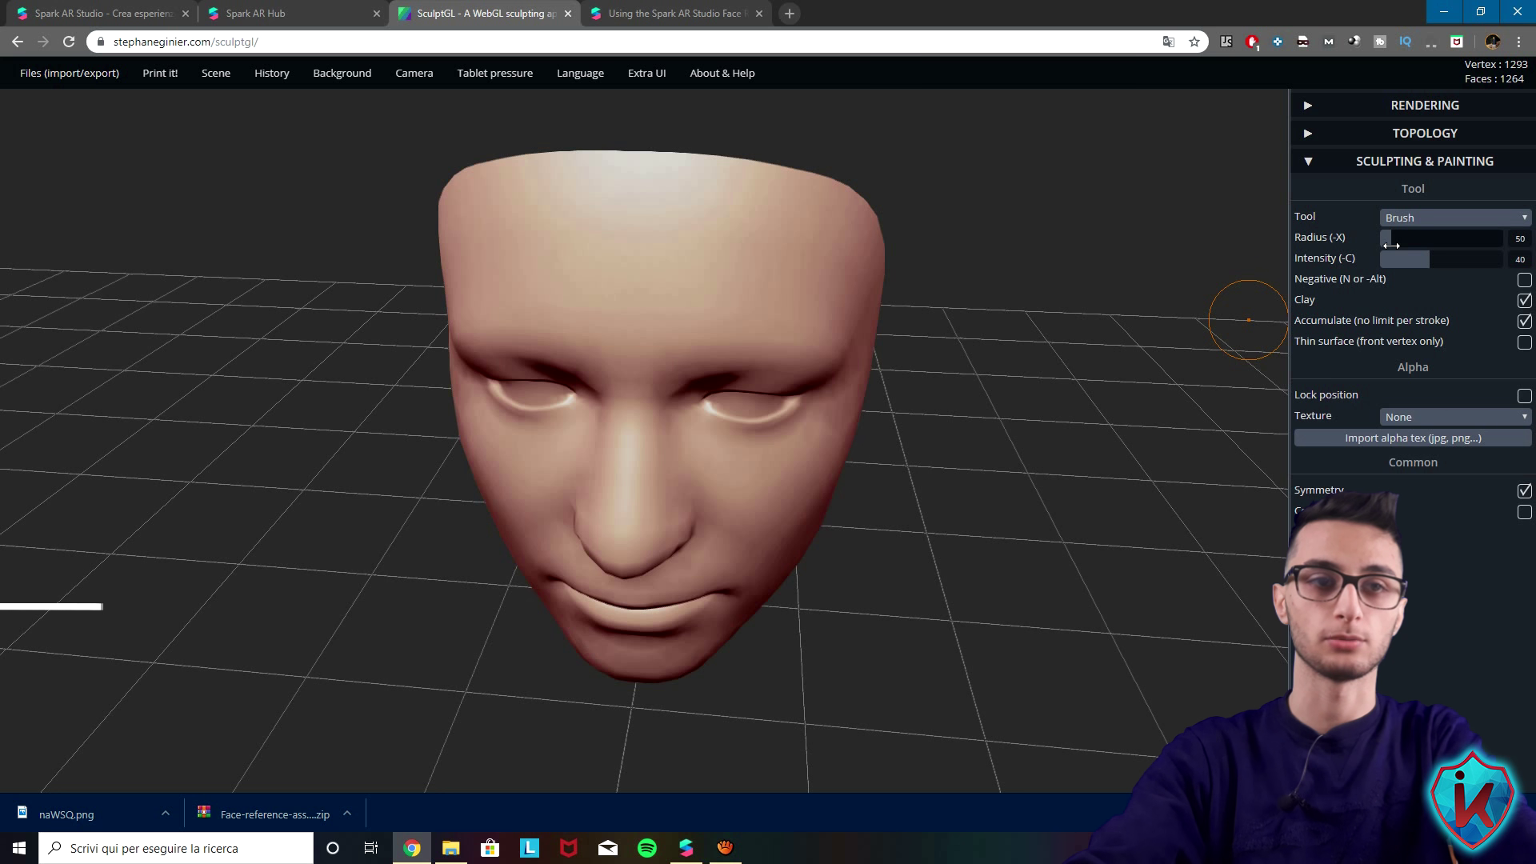
mouse_move(904, 364)
mouse_down()
mouse_move(993, 348)
mouse_move(988, 371)
mouse_up()
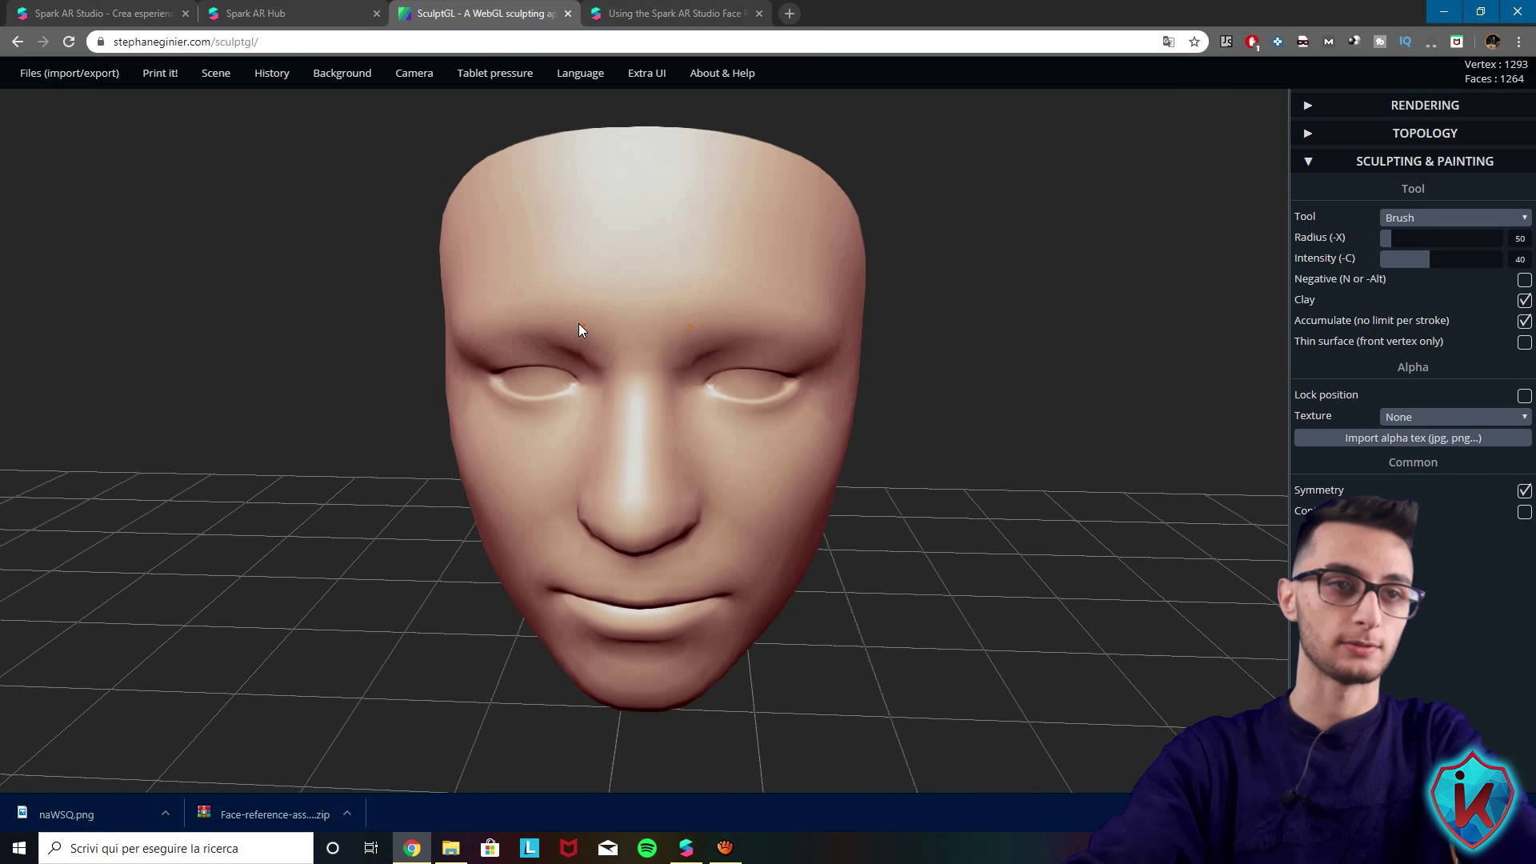
drag(585, 330, 480, 308)
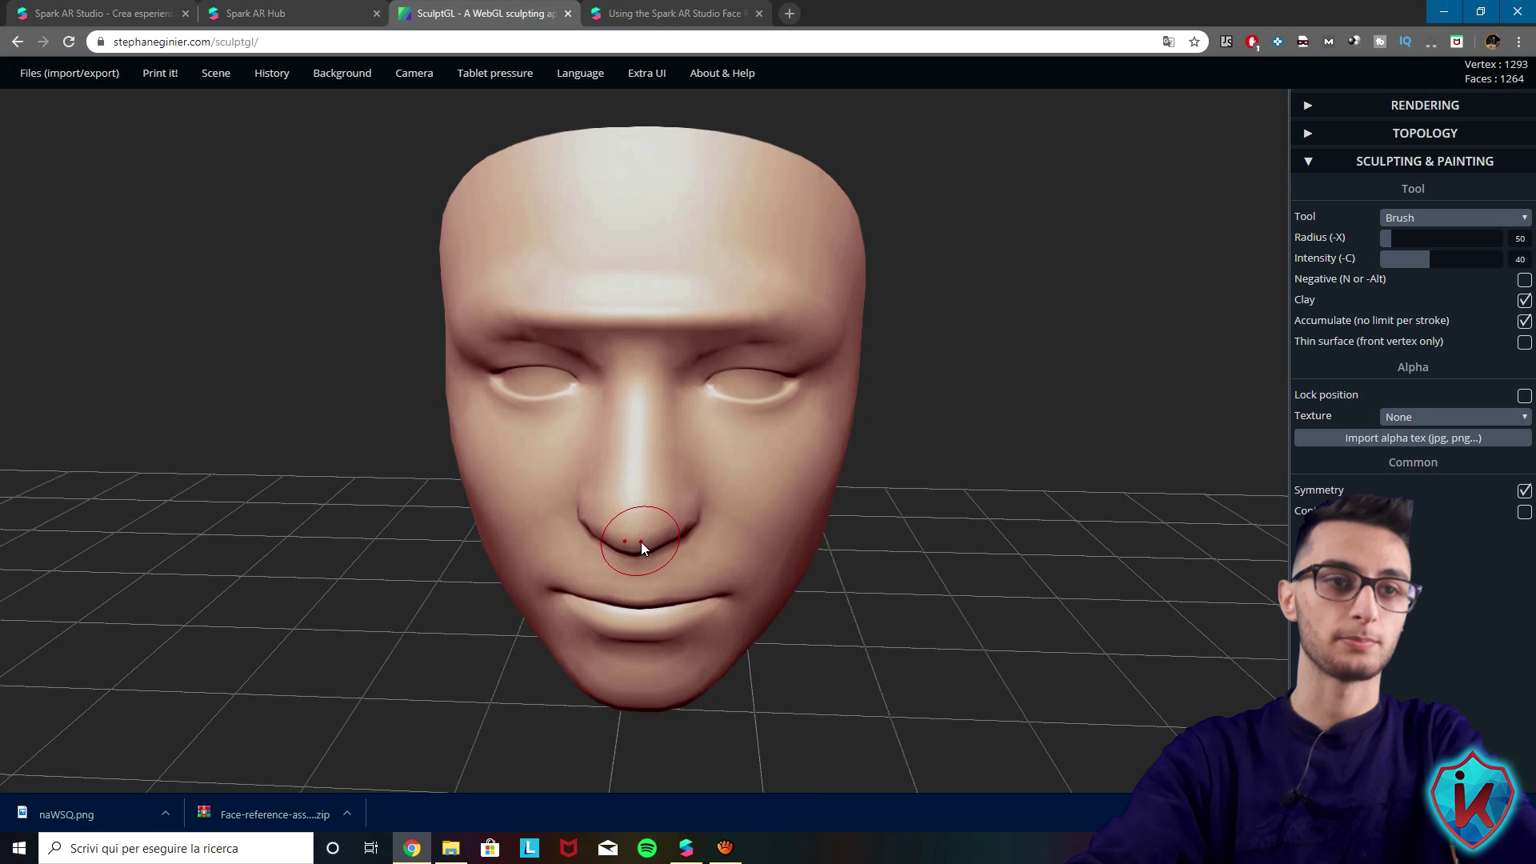
mouse_move(637, 396)
mouse_down()
mouse_move(630, 502)
mouse_move(636, 224)
mouse_up()
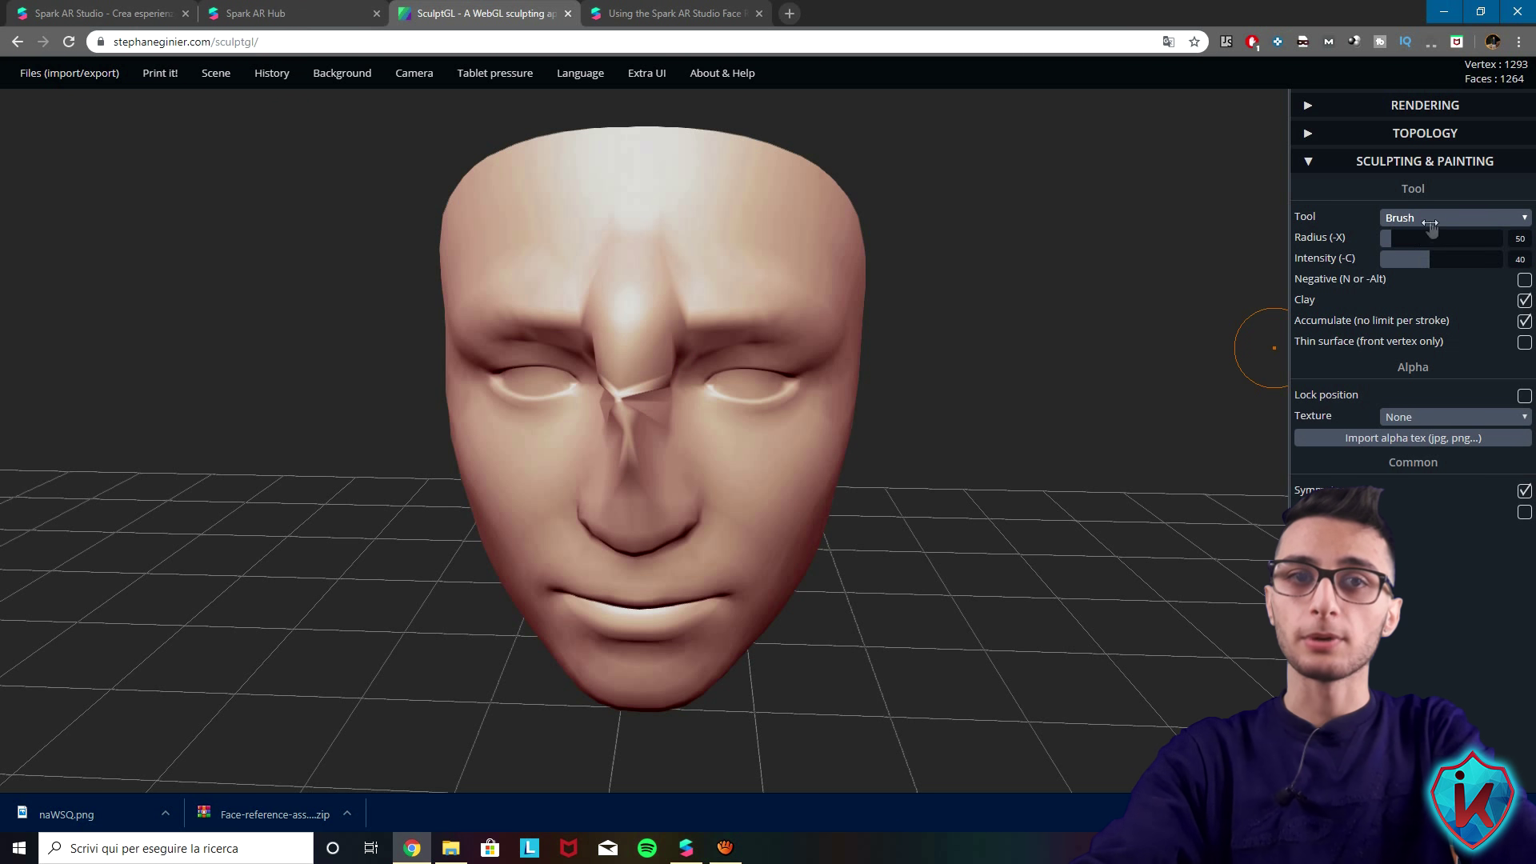
Step: Switch the sculpting tool to Flatten for reworking the mask, and export the sculpted mesh as an OBJ file
click(1431, 219)
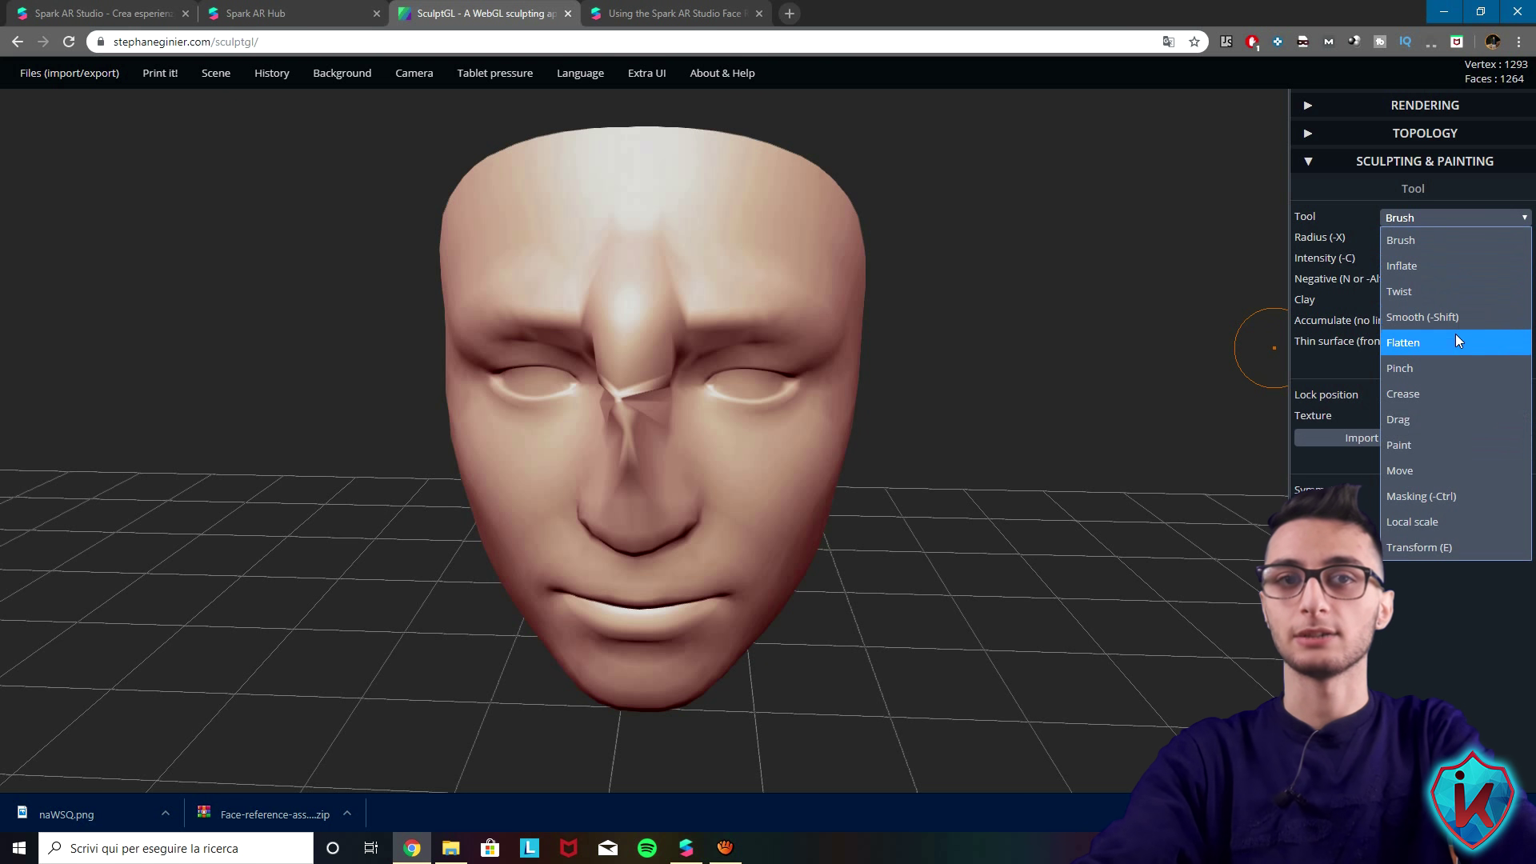
click(1434, 343)
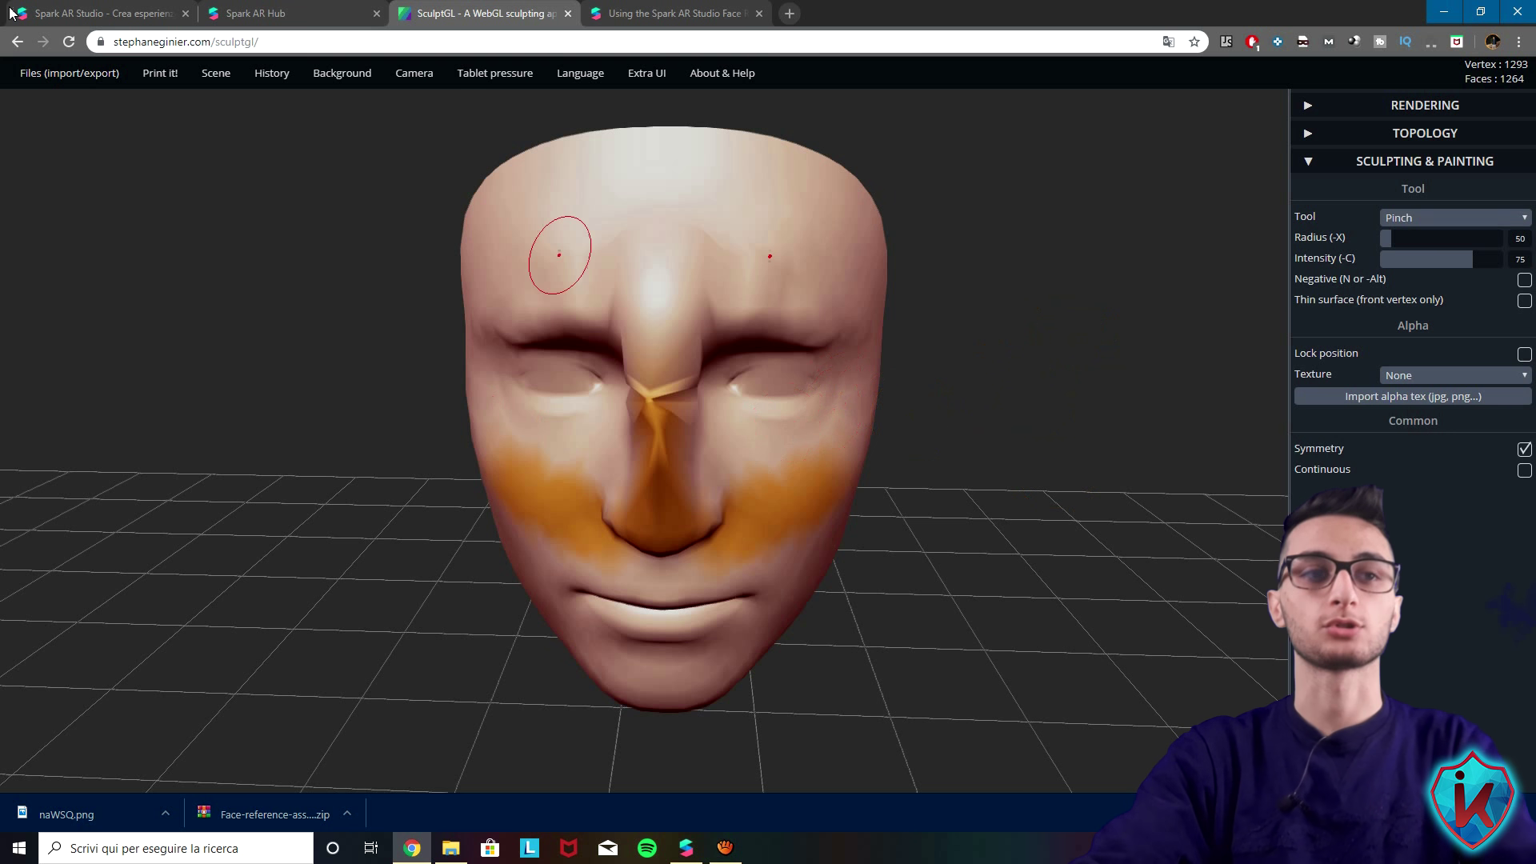
mouse_move(83, 85)
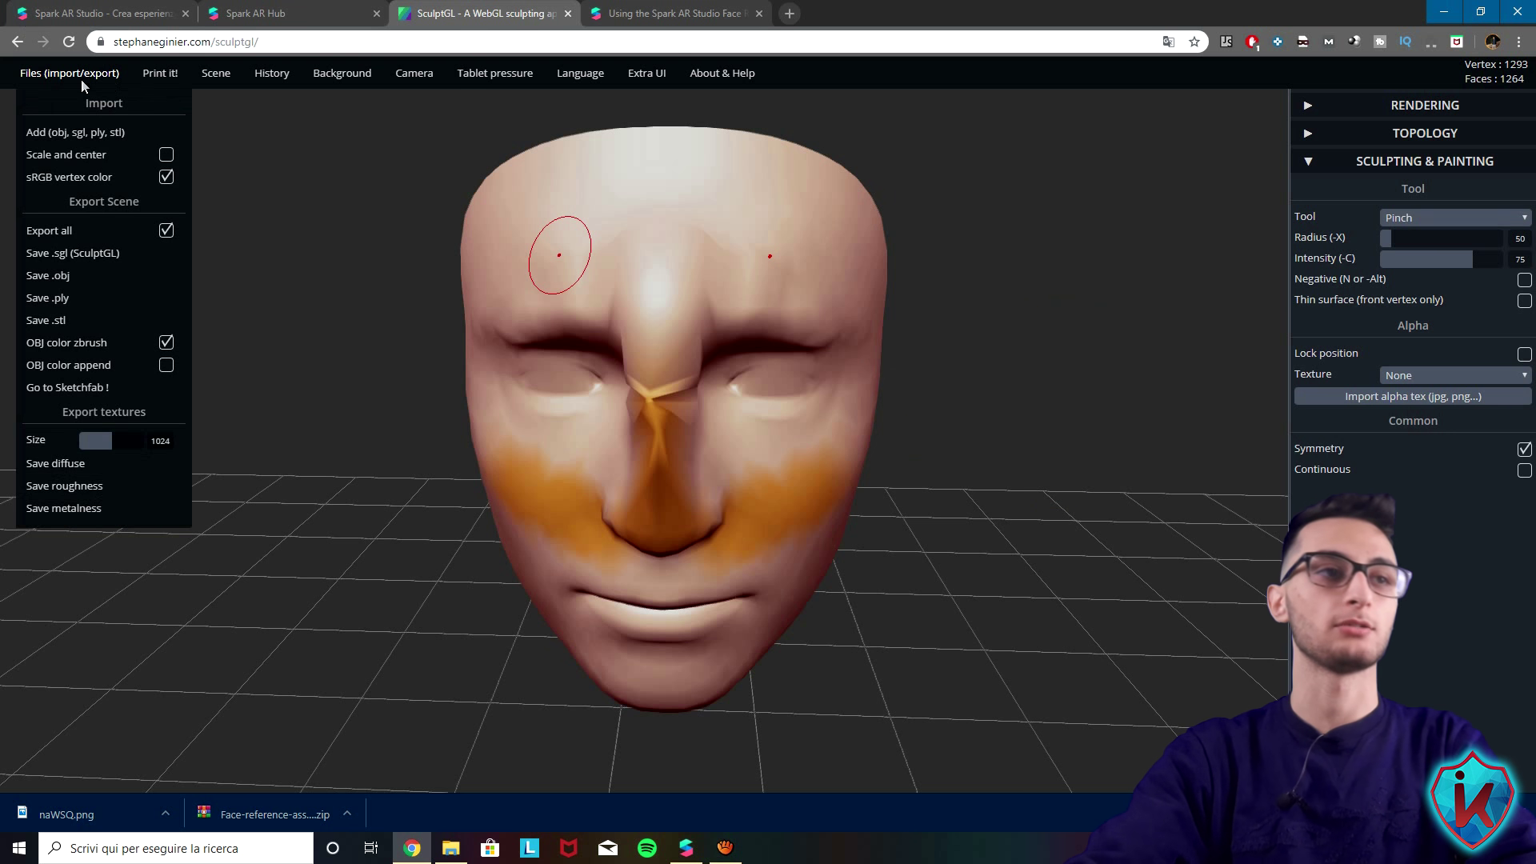
click(67, 280)
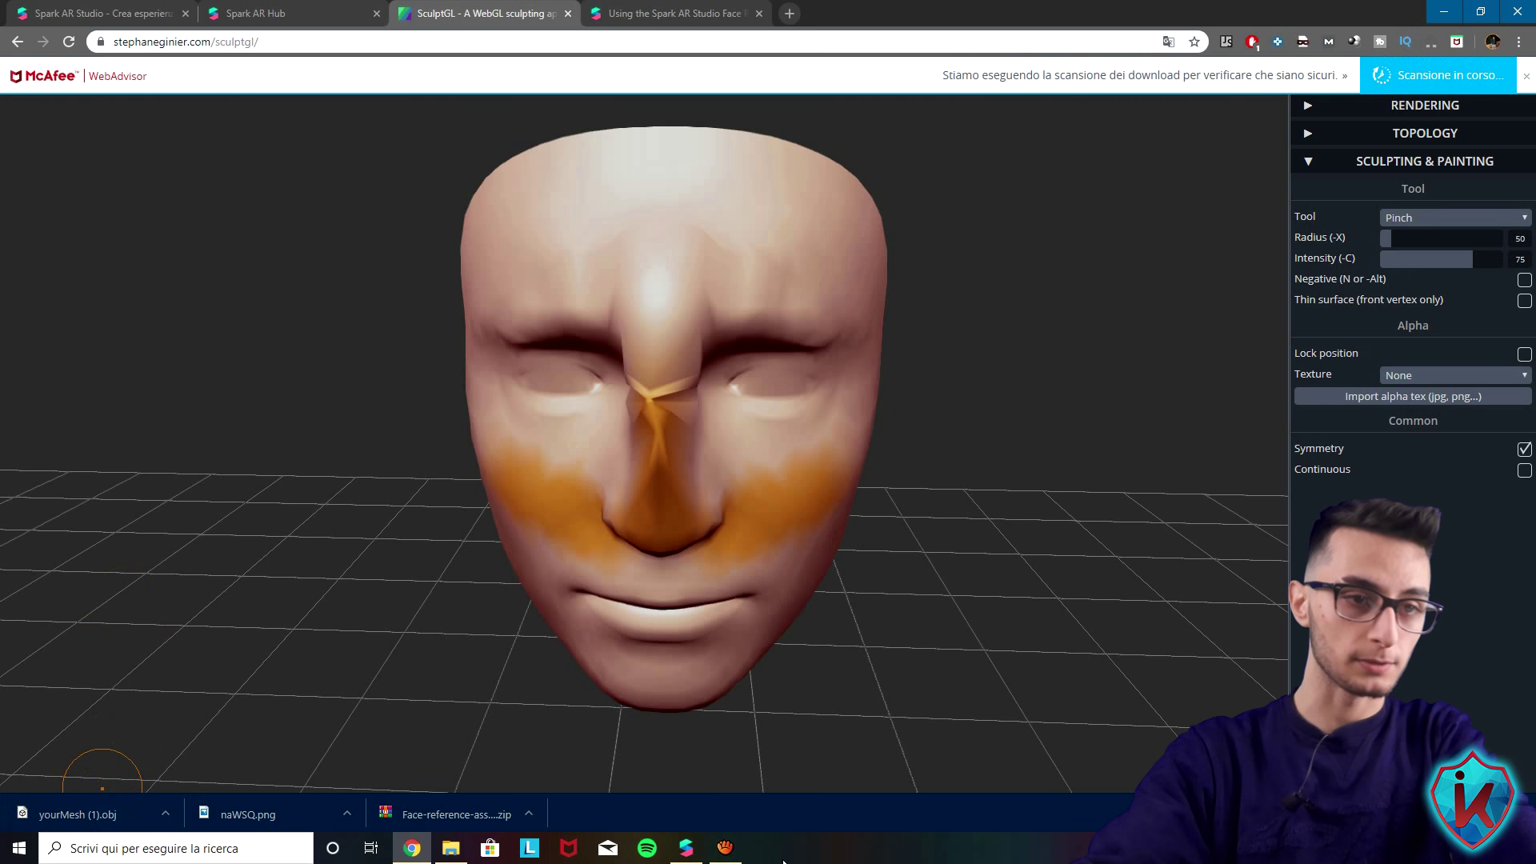
Step: Switch to Spark AR Studio and delete material0, the base texture with its project file, and the remaining Textures folder from the assets
click(685, 848)
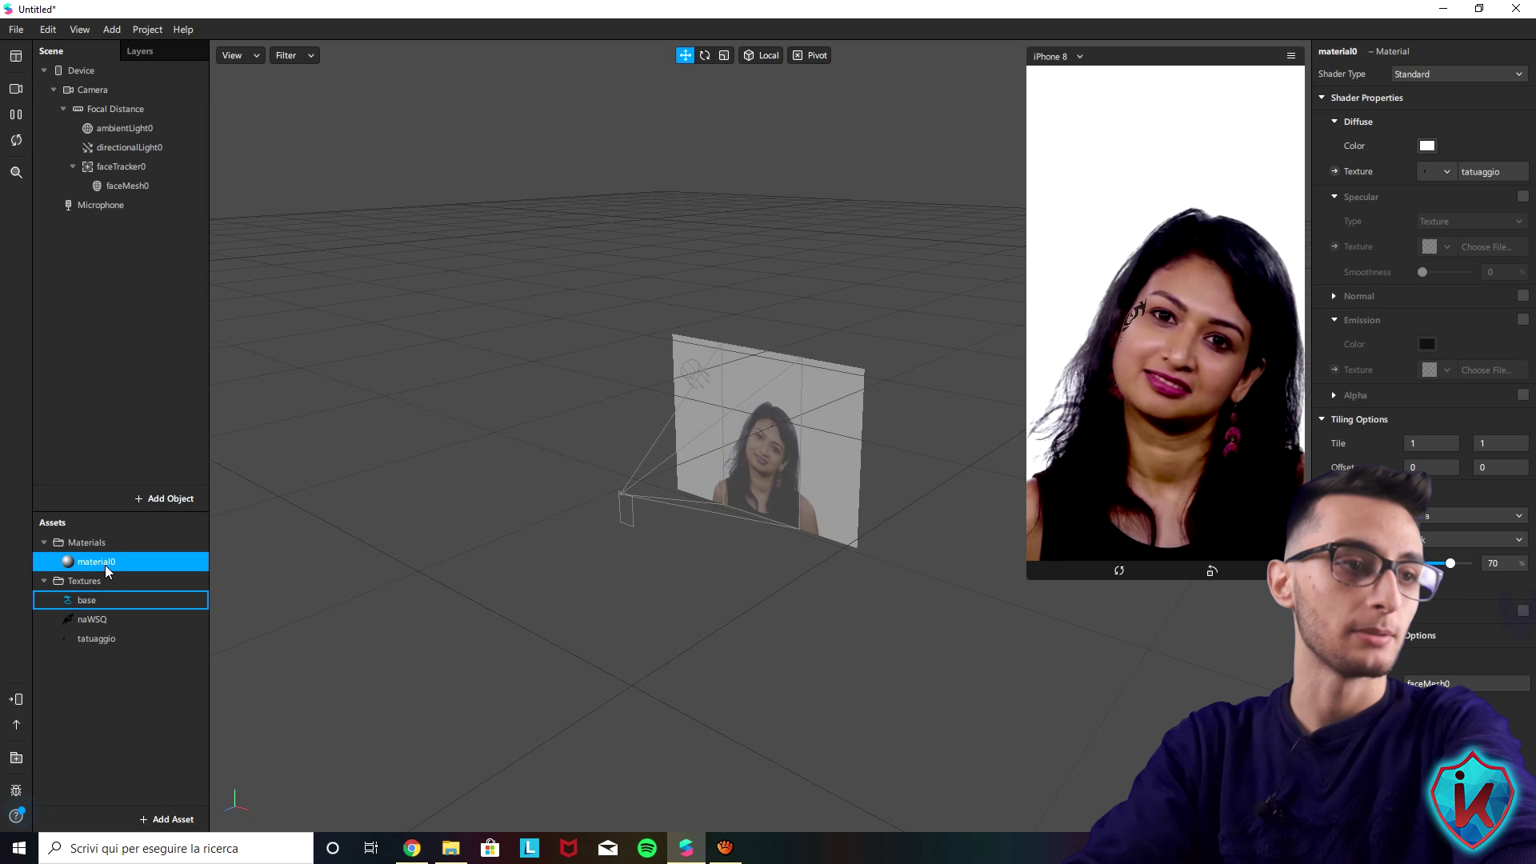
key(Delete)
click(112, 563)
key(Delete)
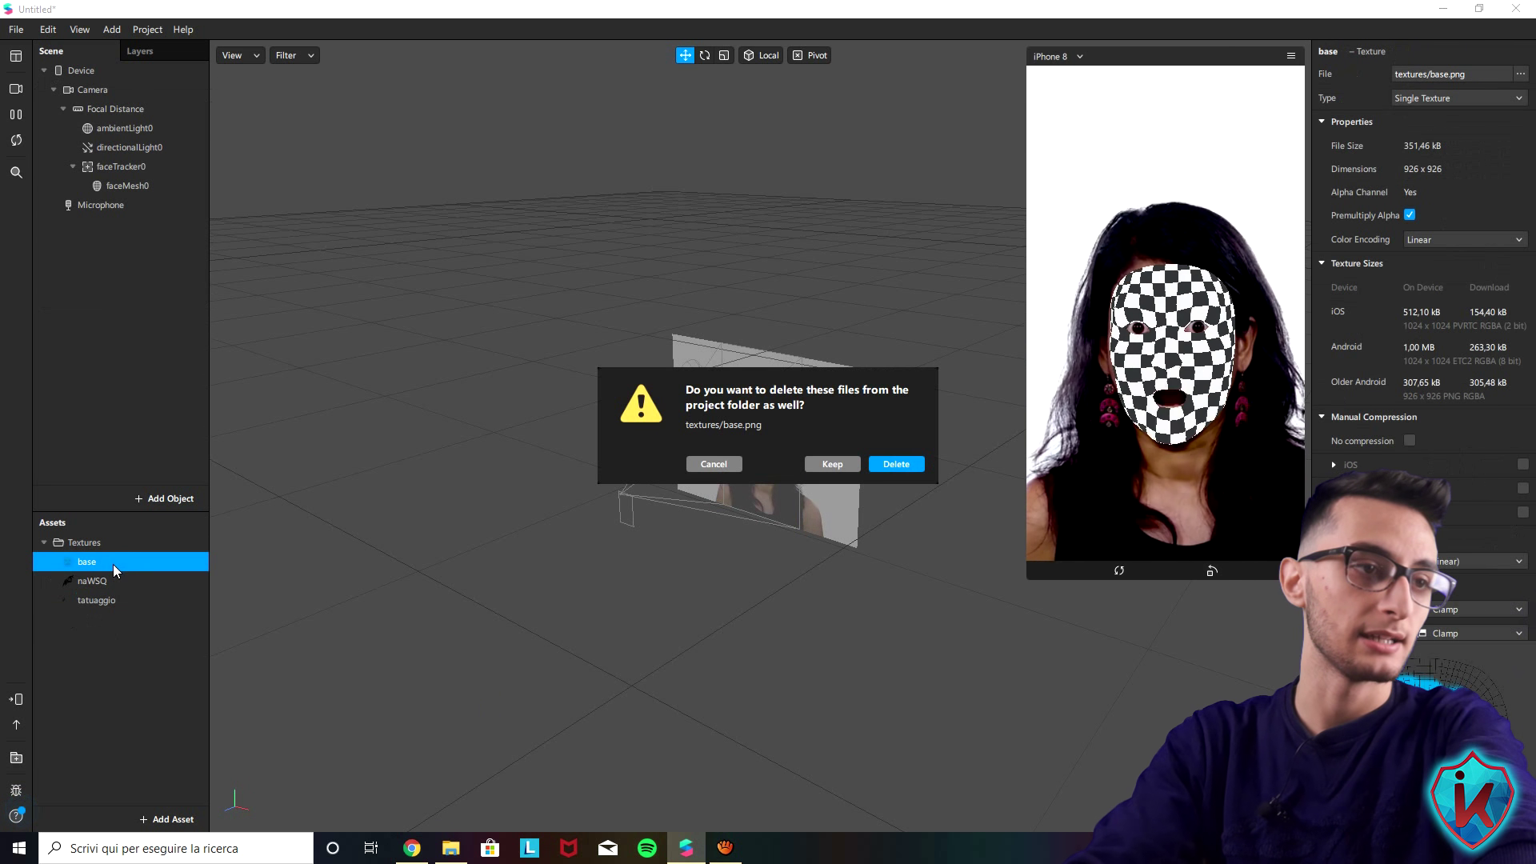
click(895, 466)
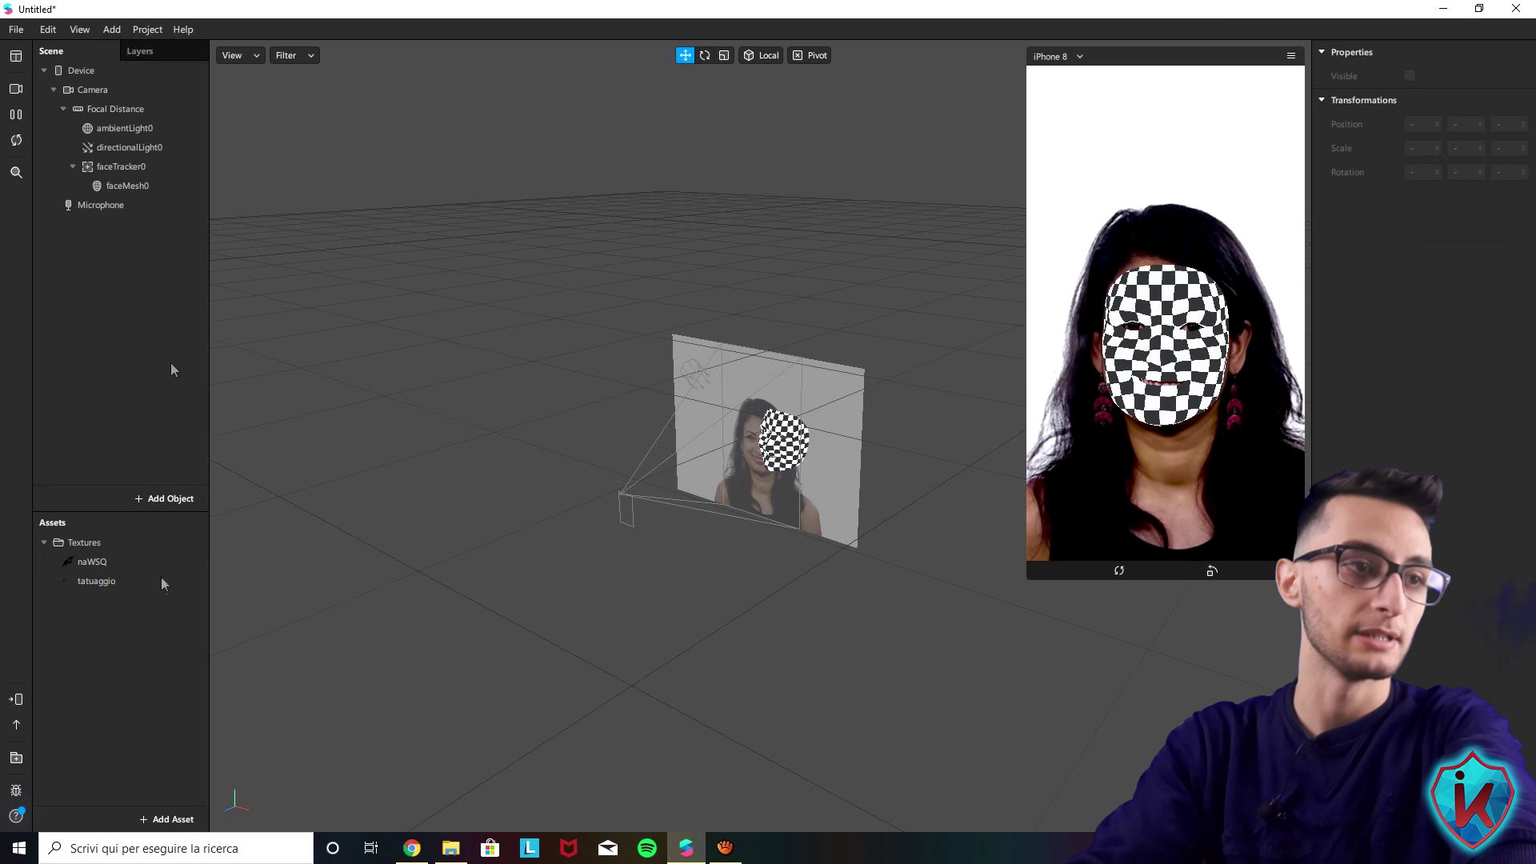
click(117, 543)
key(Delete)
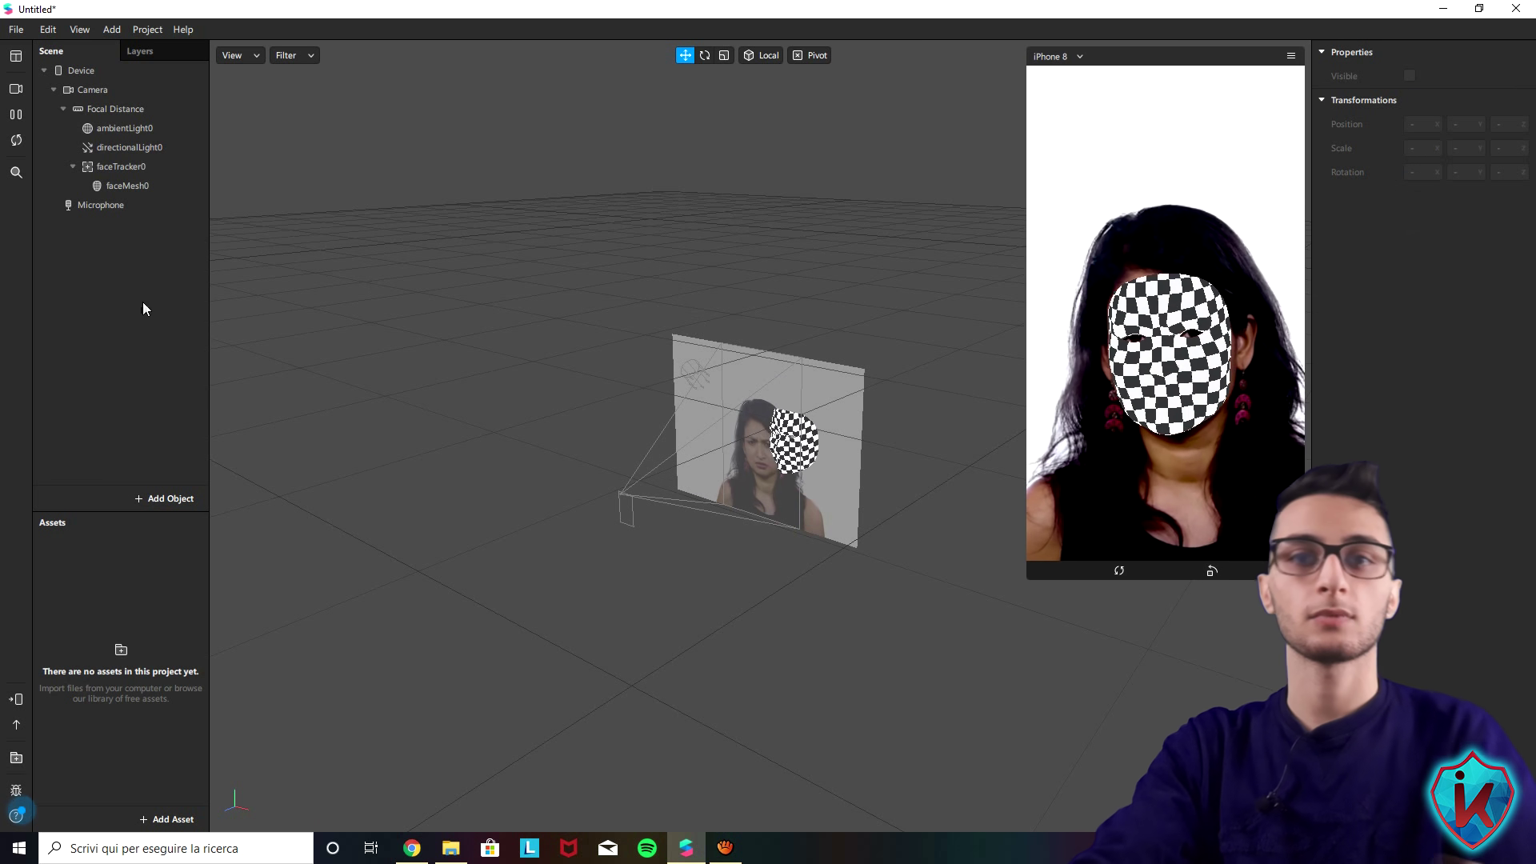
Step: Add a deformation to faceMesh0 using the yourMesh (1) 3D object from the Download folder
click(156, 185)
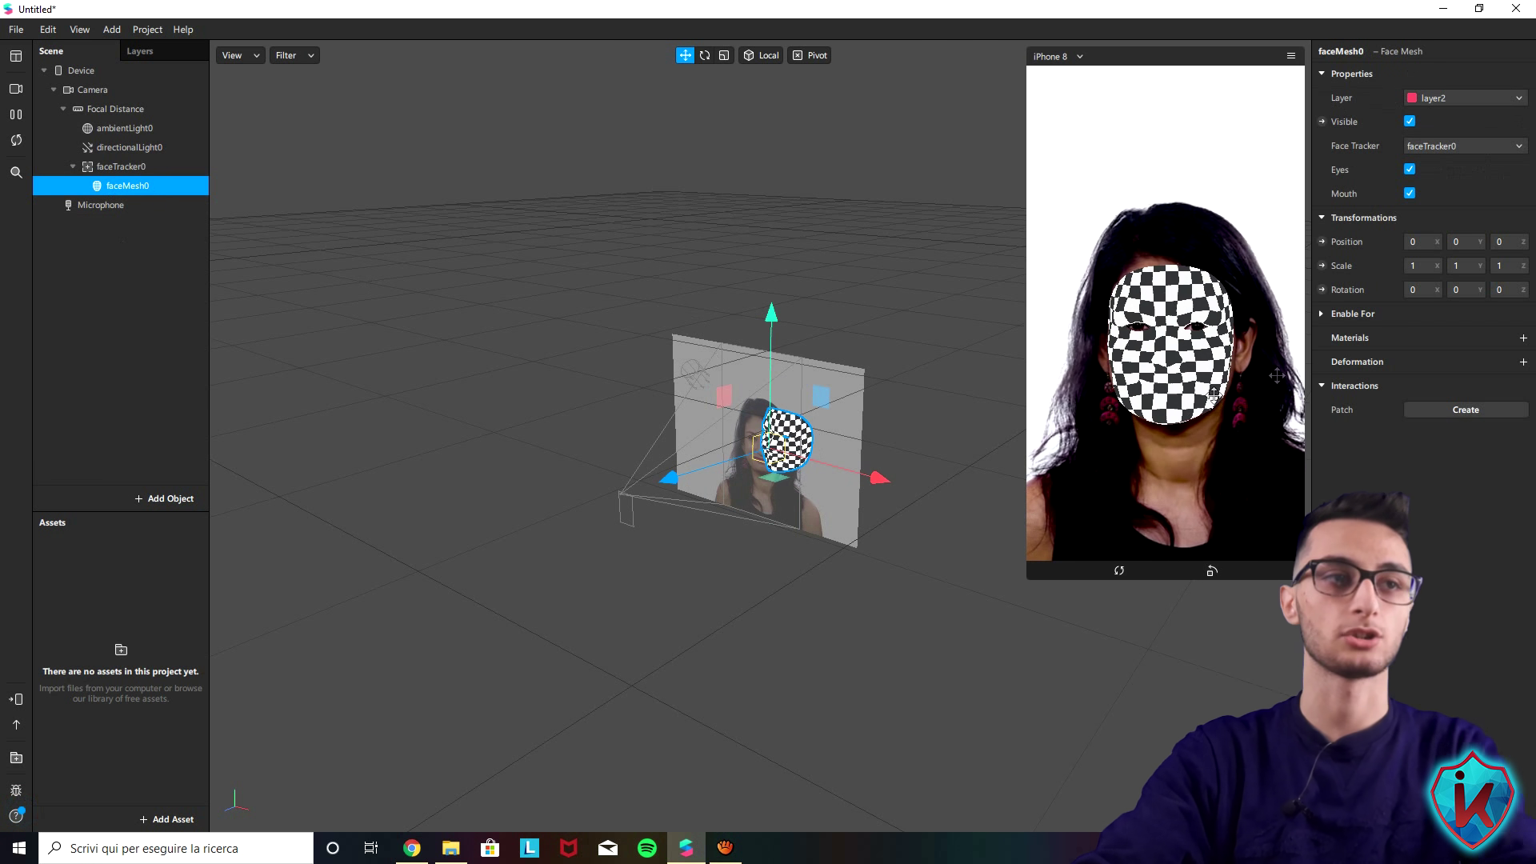
click(1369, 362)
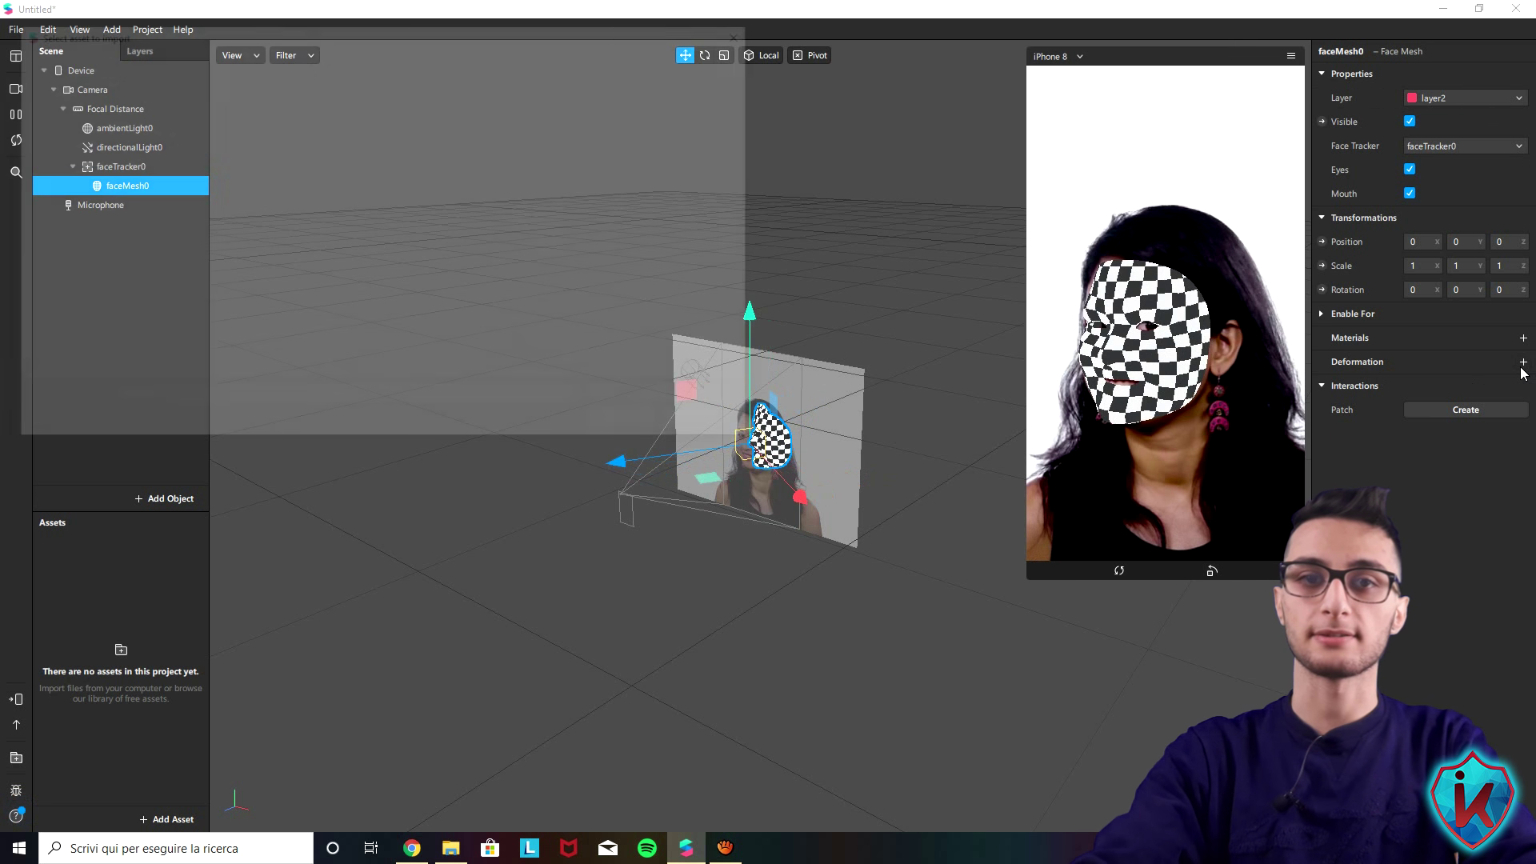
click(71, 258)
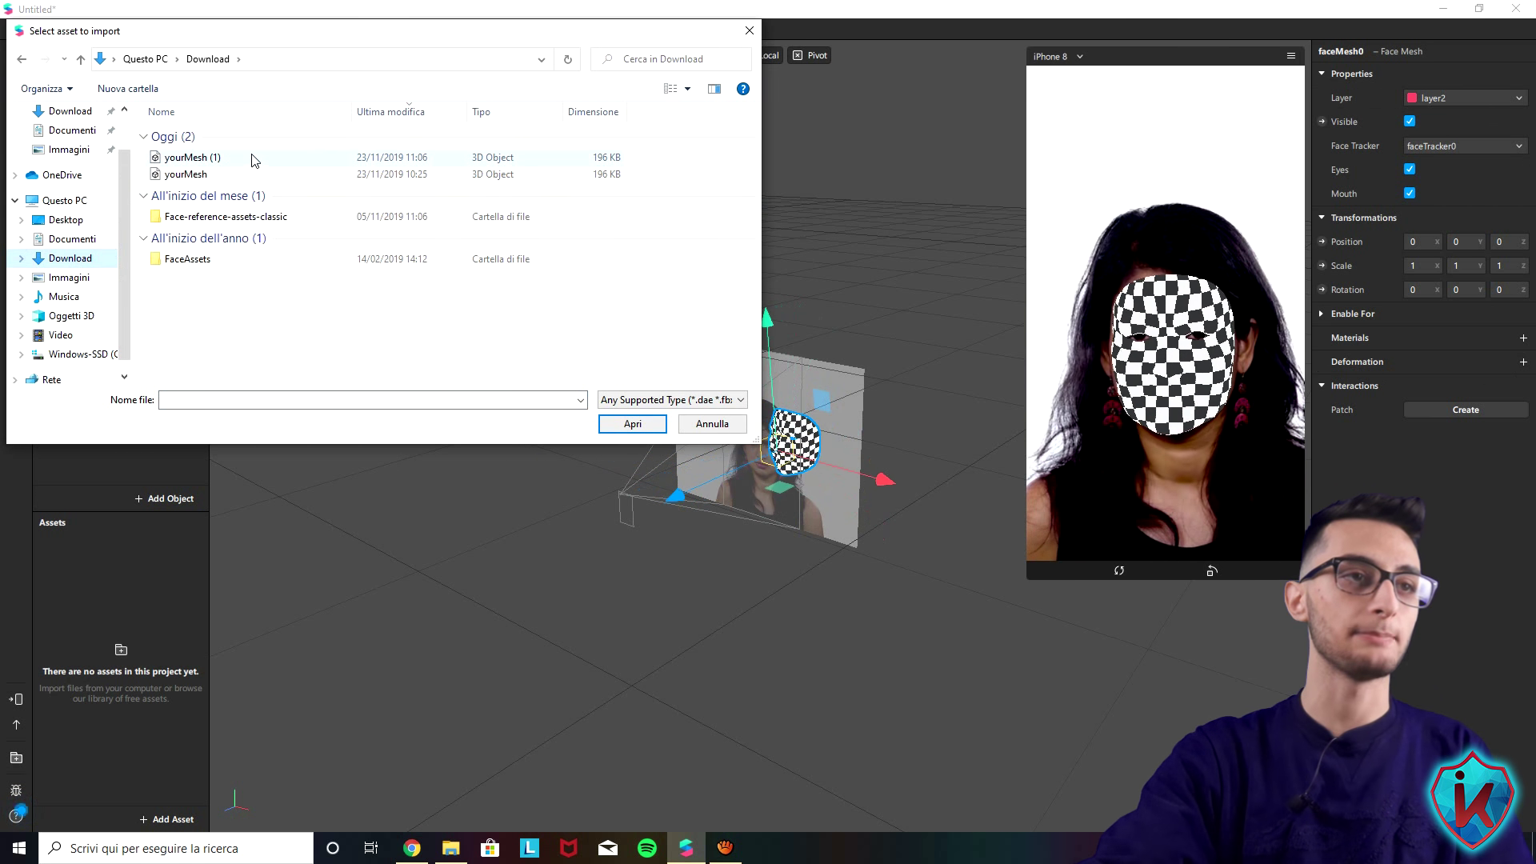
click(253, 159)
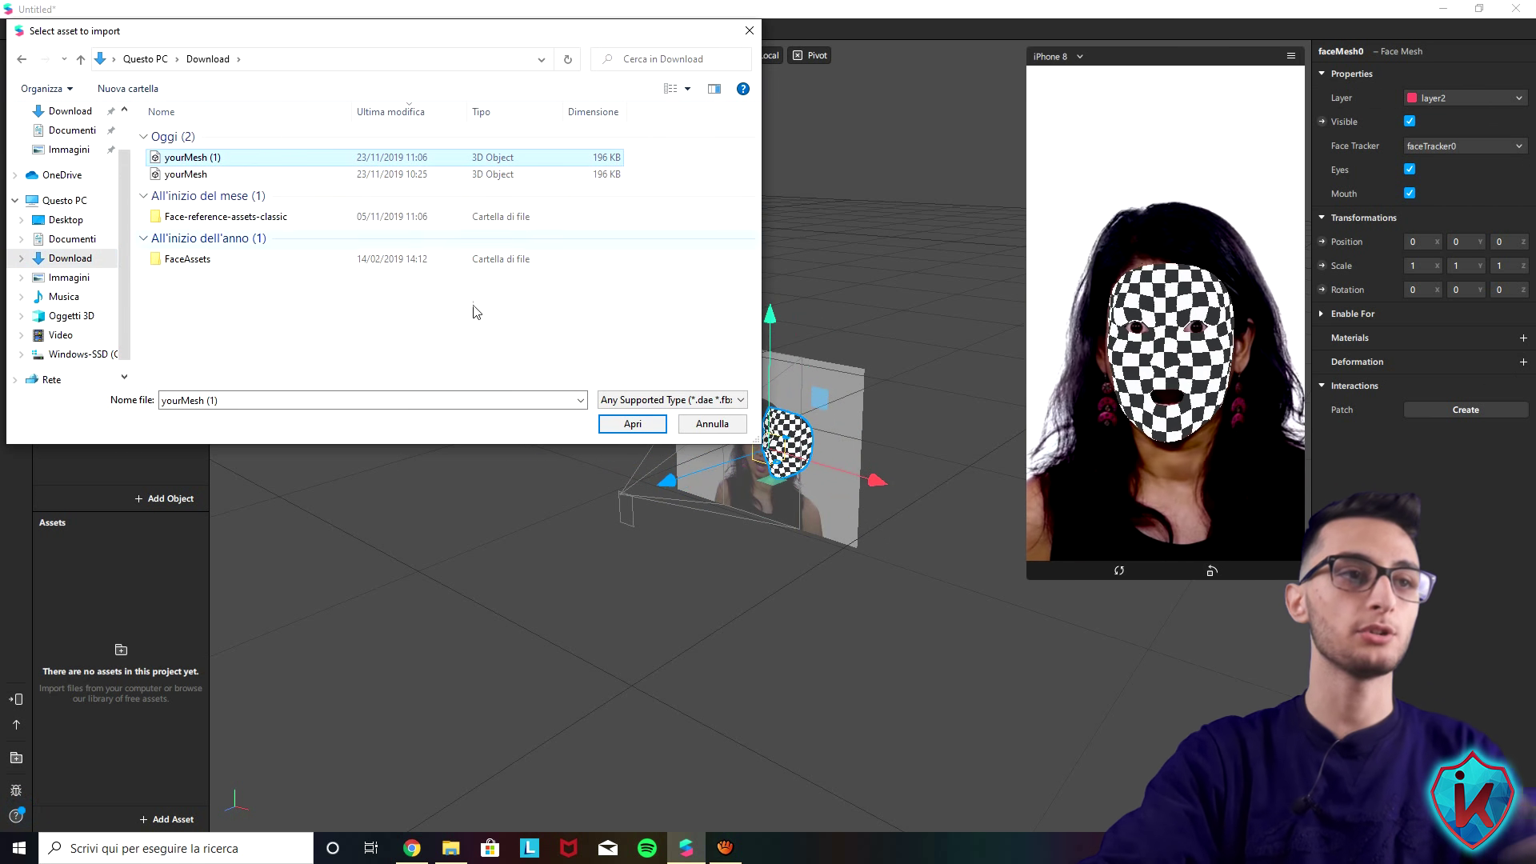
click(628, 425)
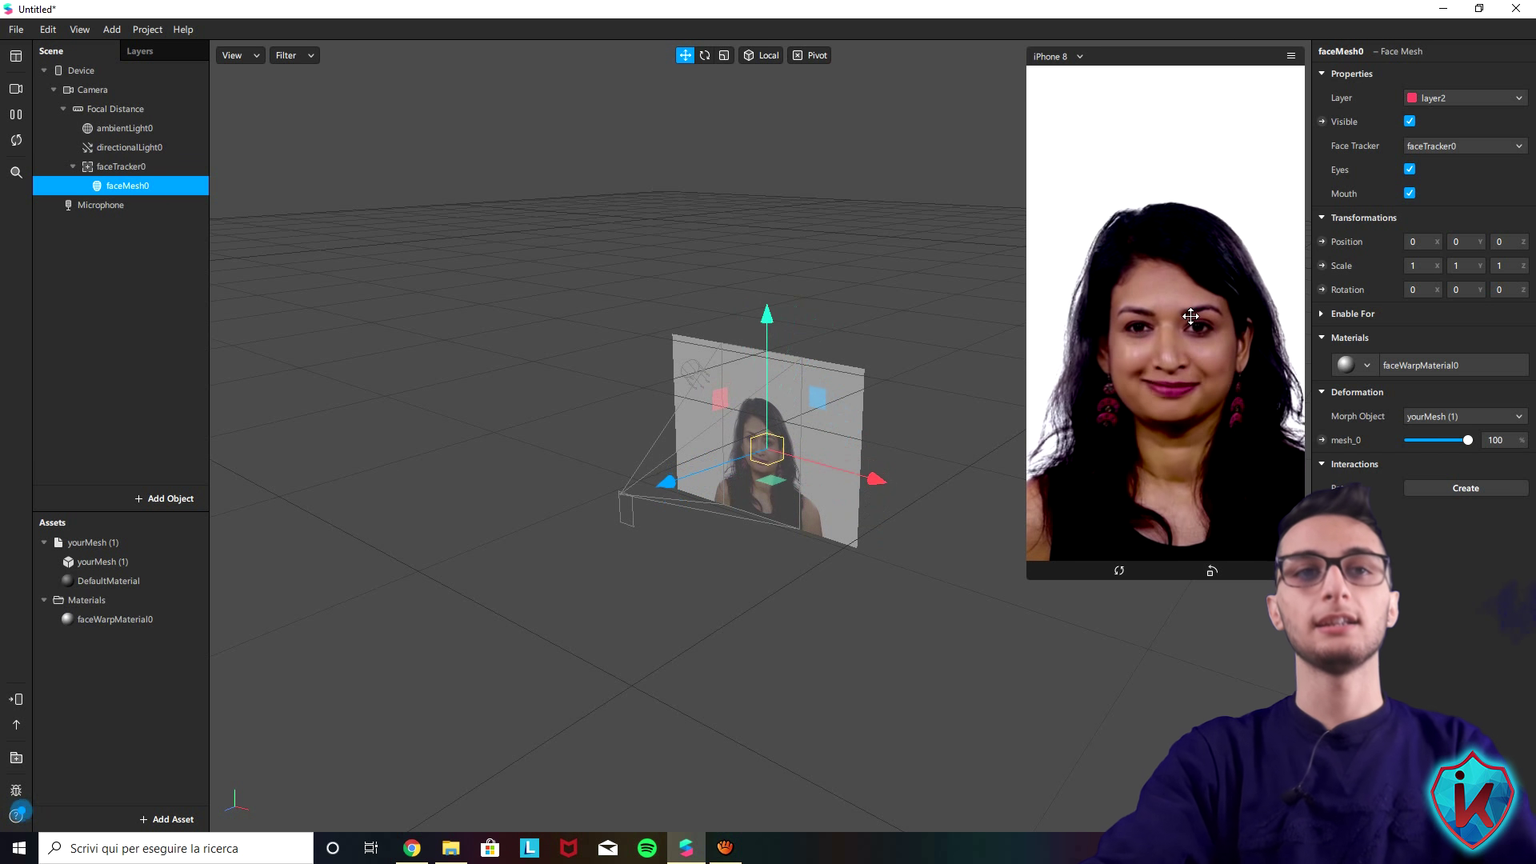
Step: Preview the face deformation on the Integrated Camera feed, and on the first real-time simulation face
click(16, 88)
click(152, 117)
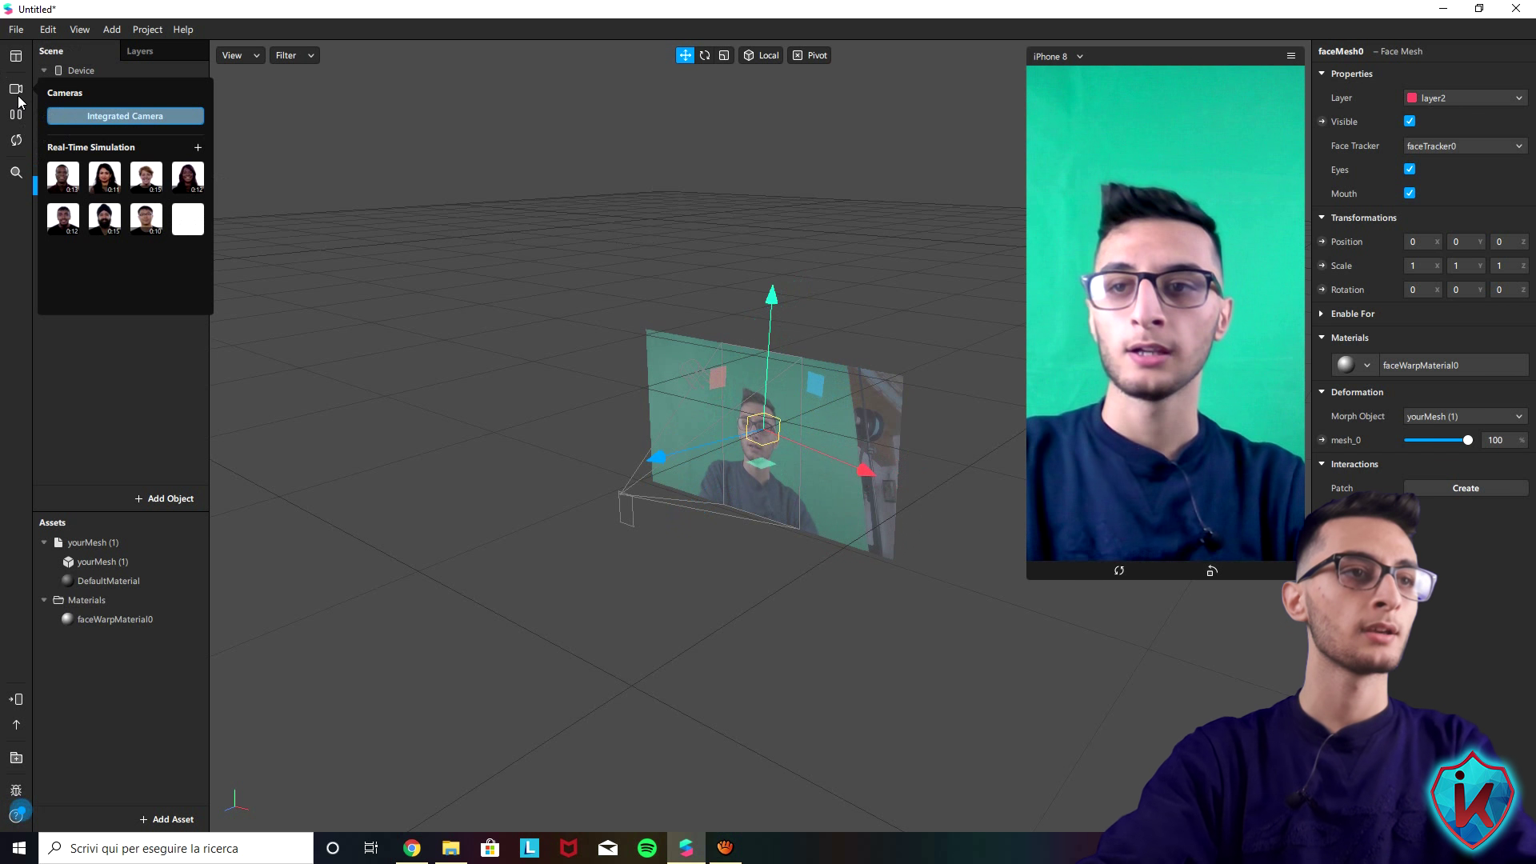
click(74, 172)
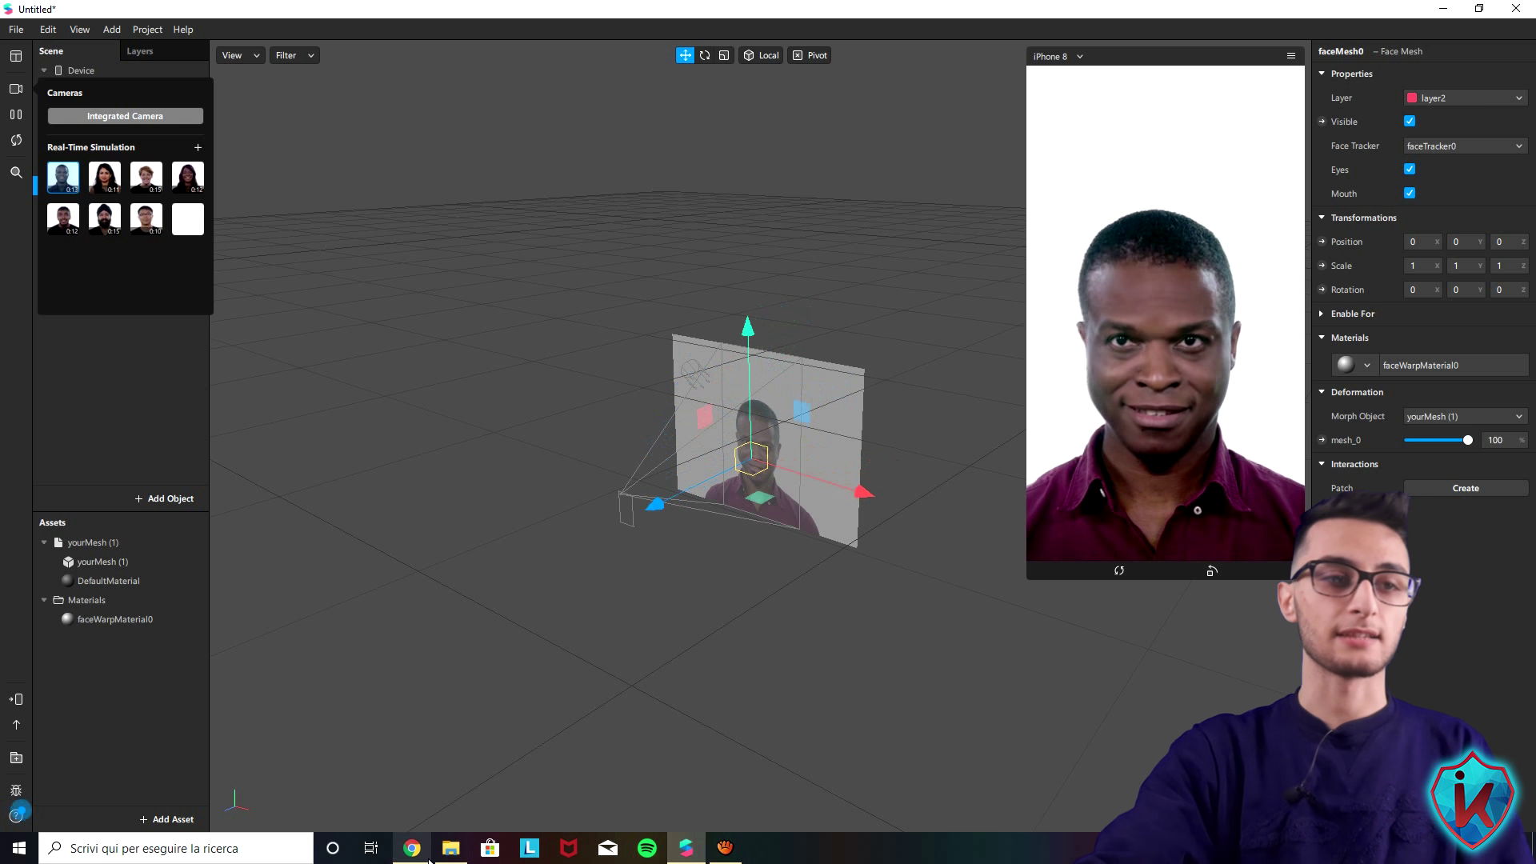
mouse_move(430, 858)
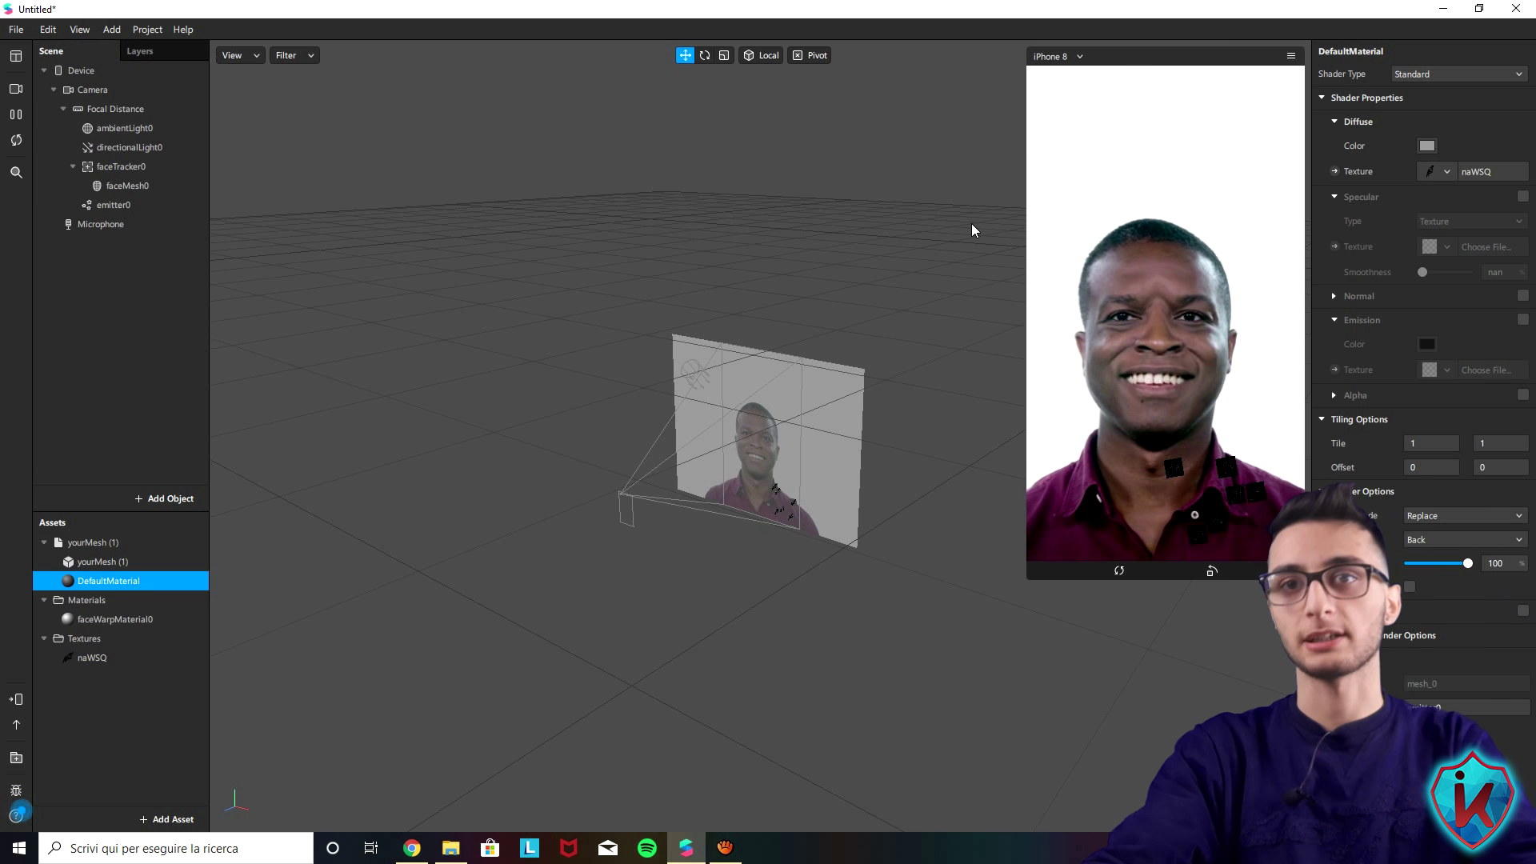
click(16, 29)
mouse_move(48, 29)
click(96, 720)
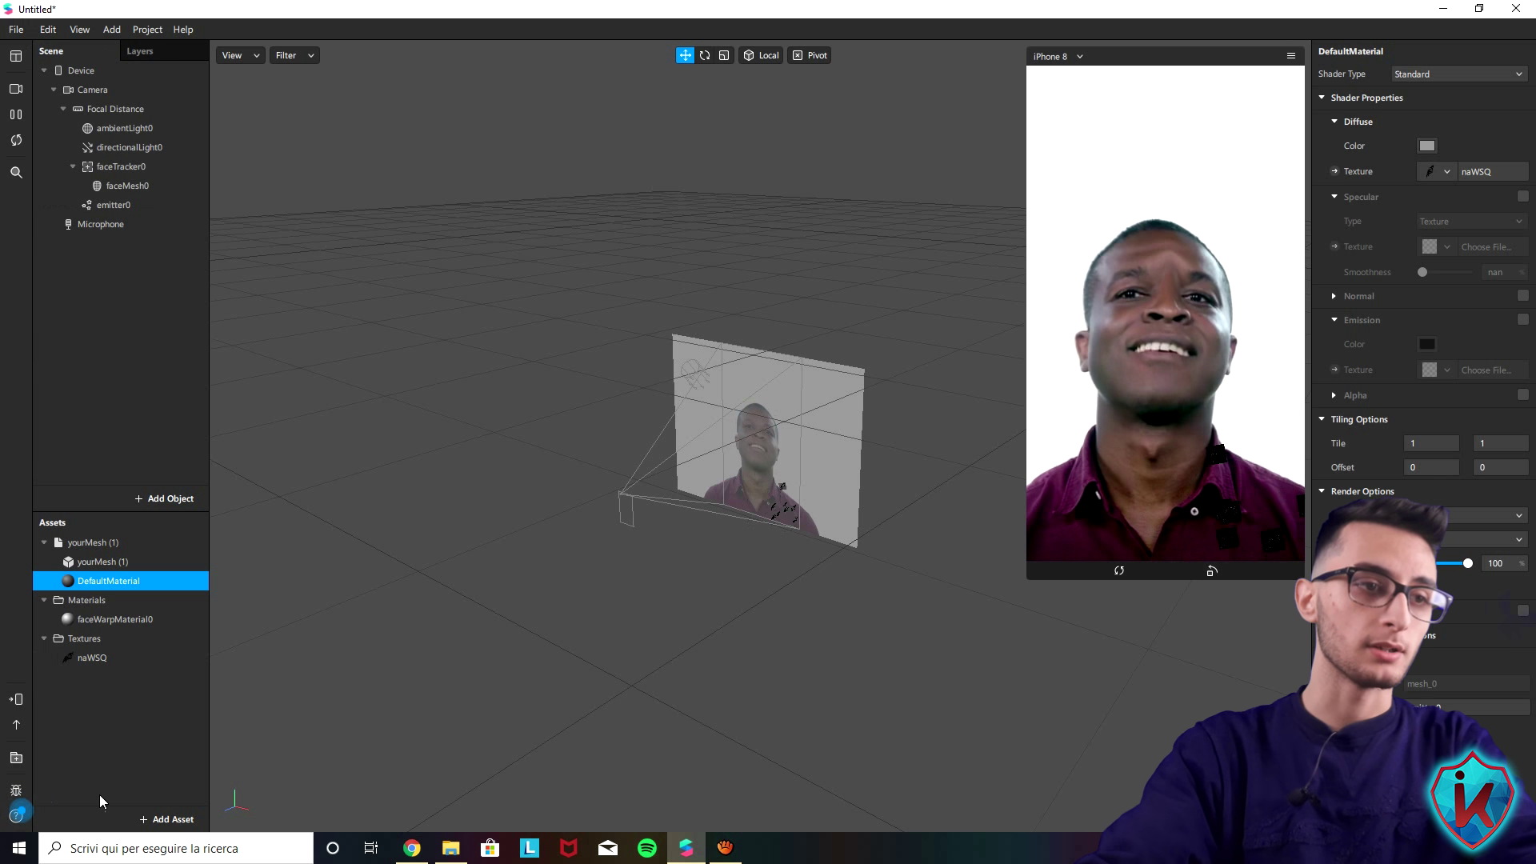
click(72, 721)
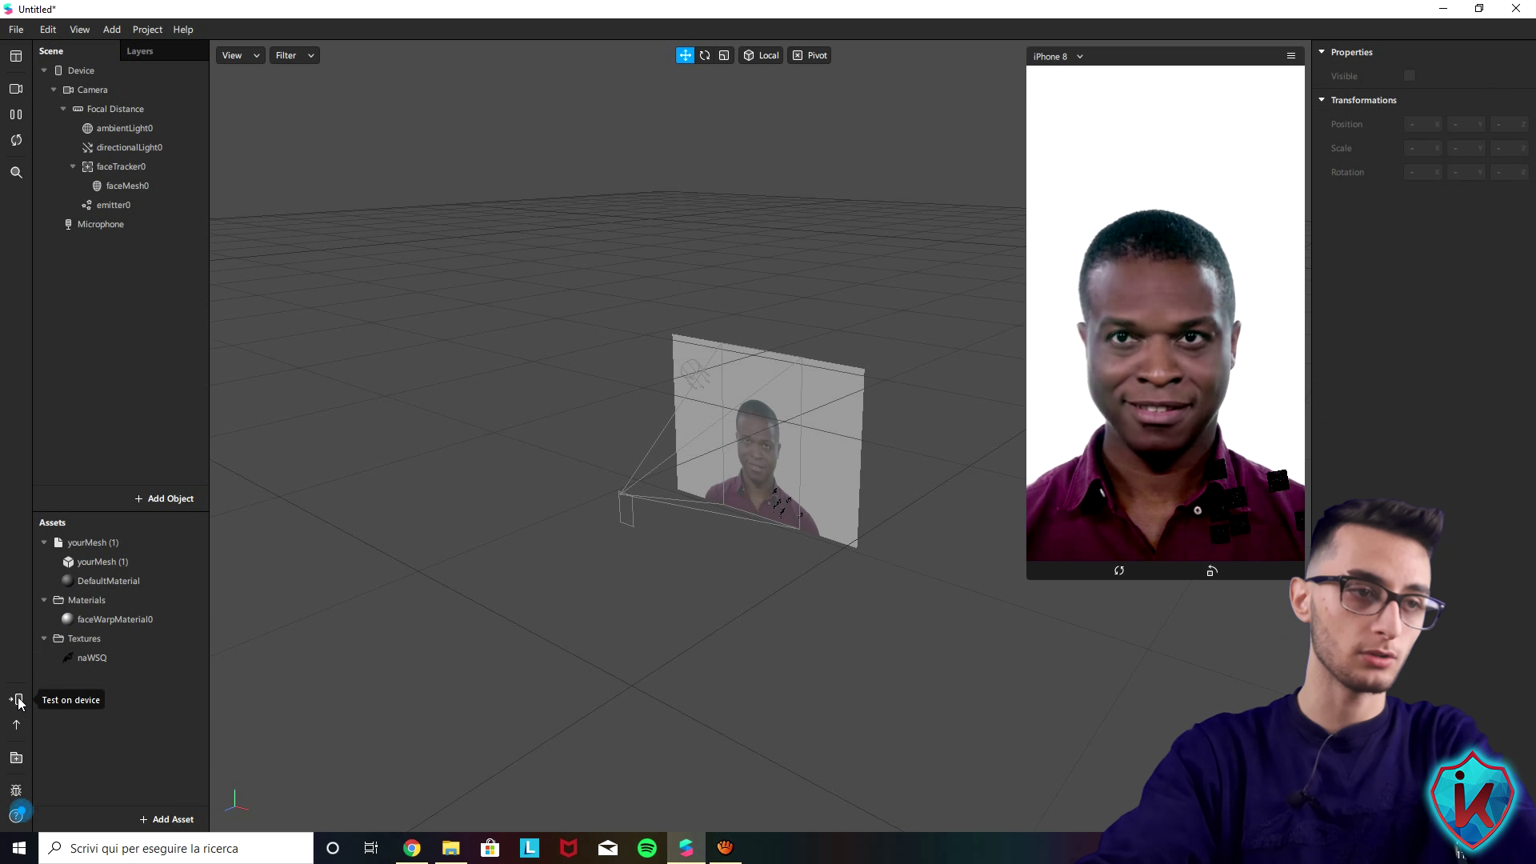
Step: Send the effect to the Instagram Camera app for testing on a device
click(17, 701)
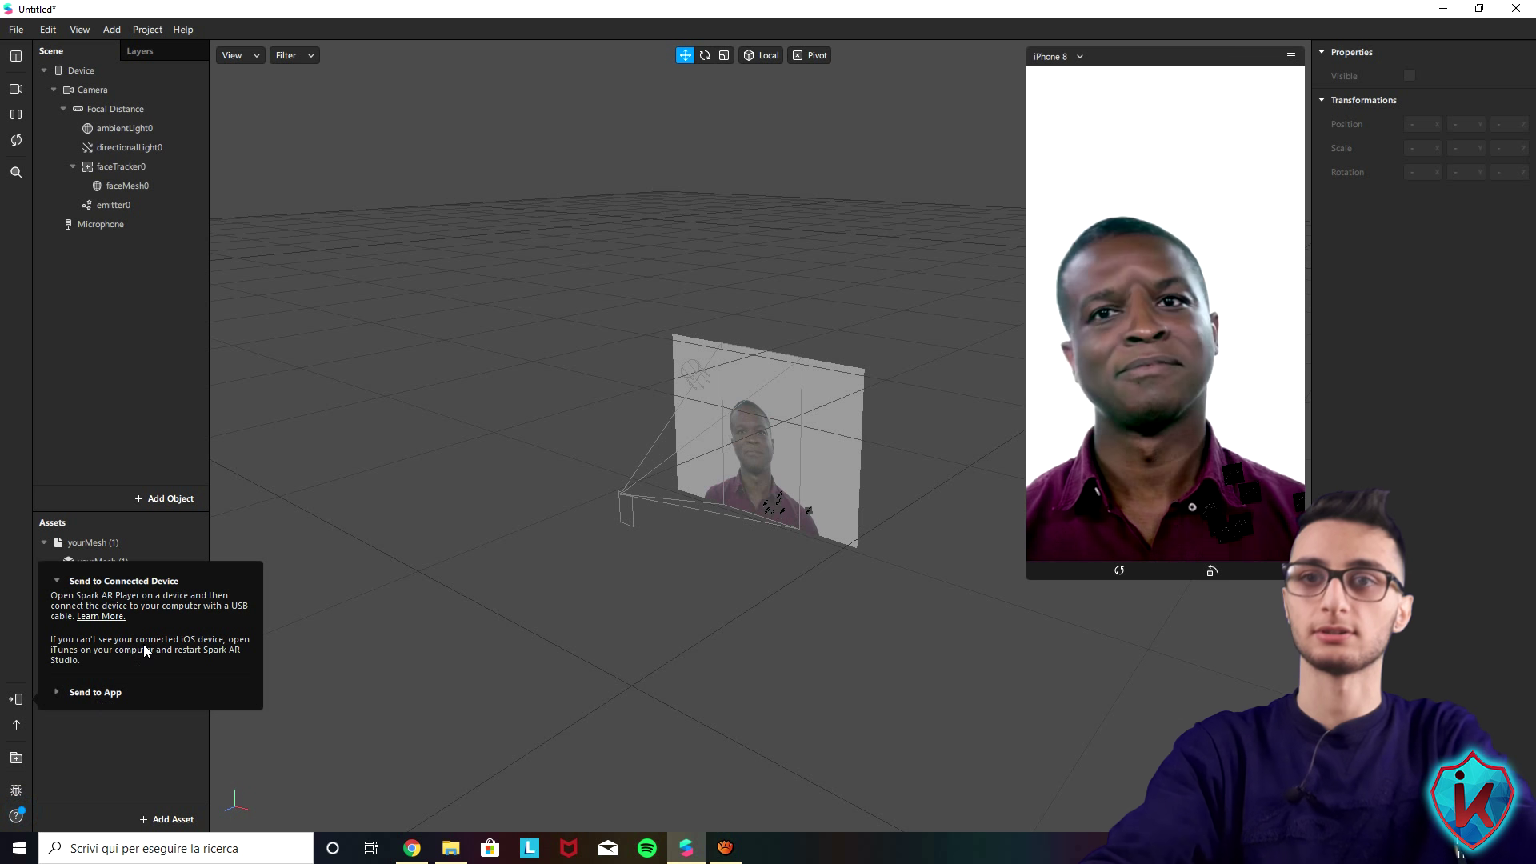
click(72, 693)
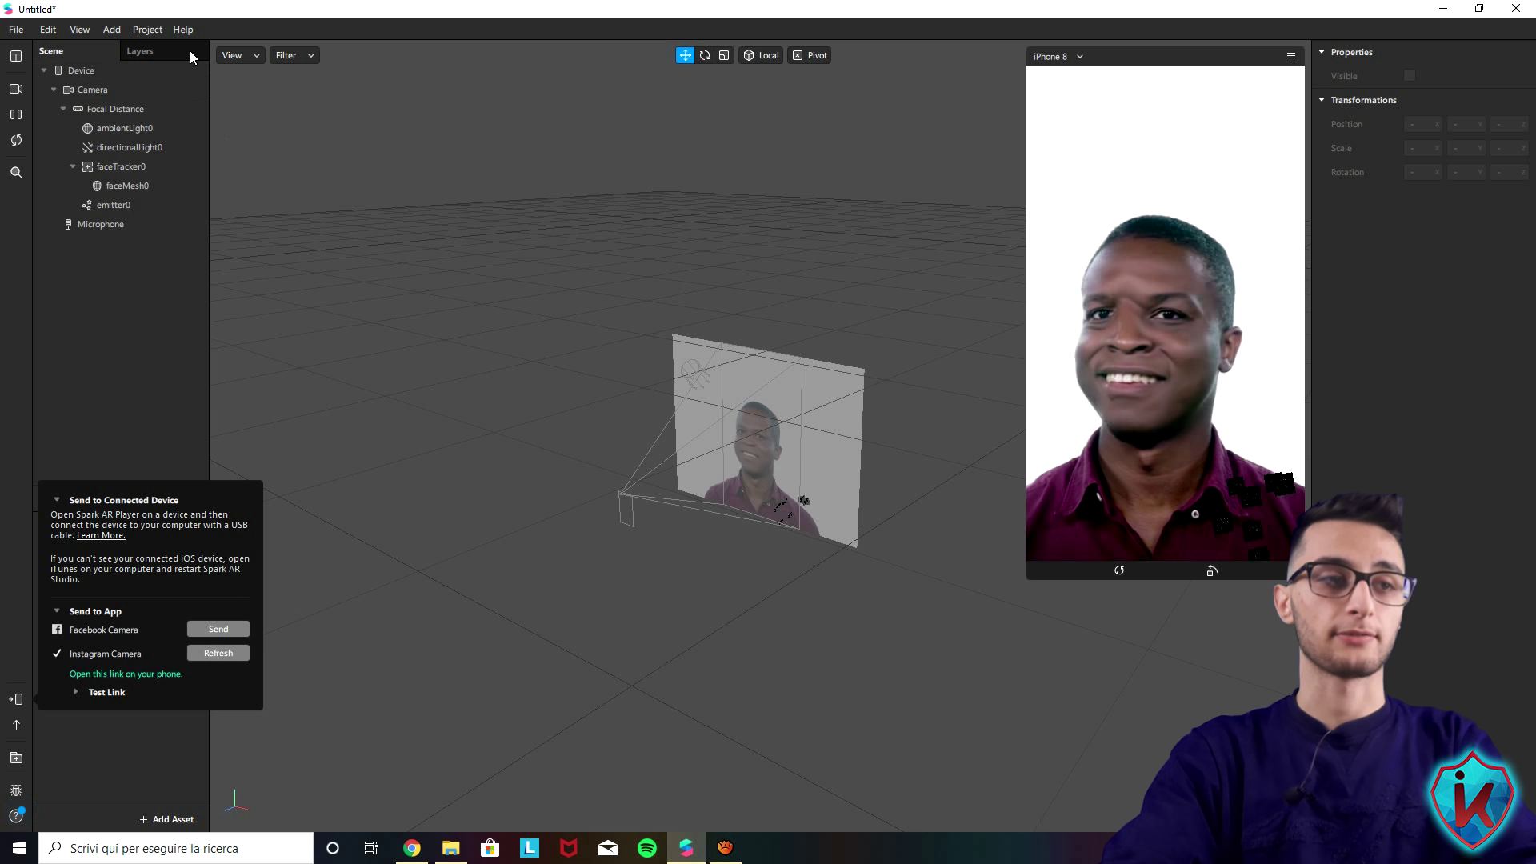
click(153, 37)
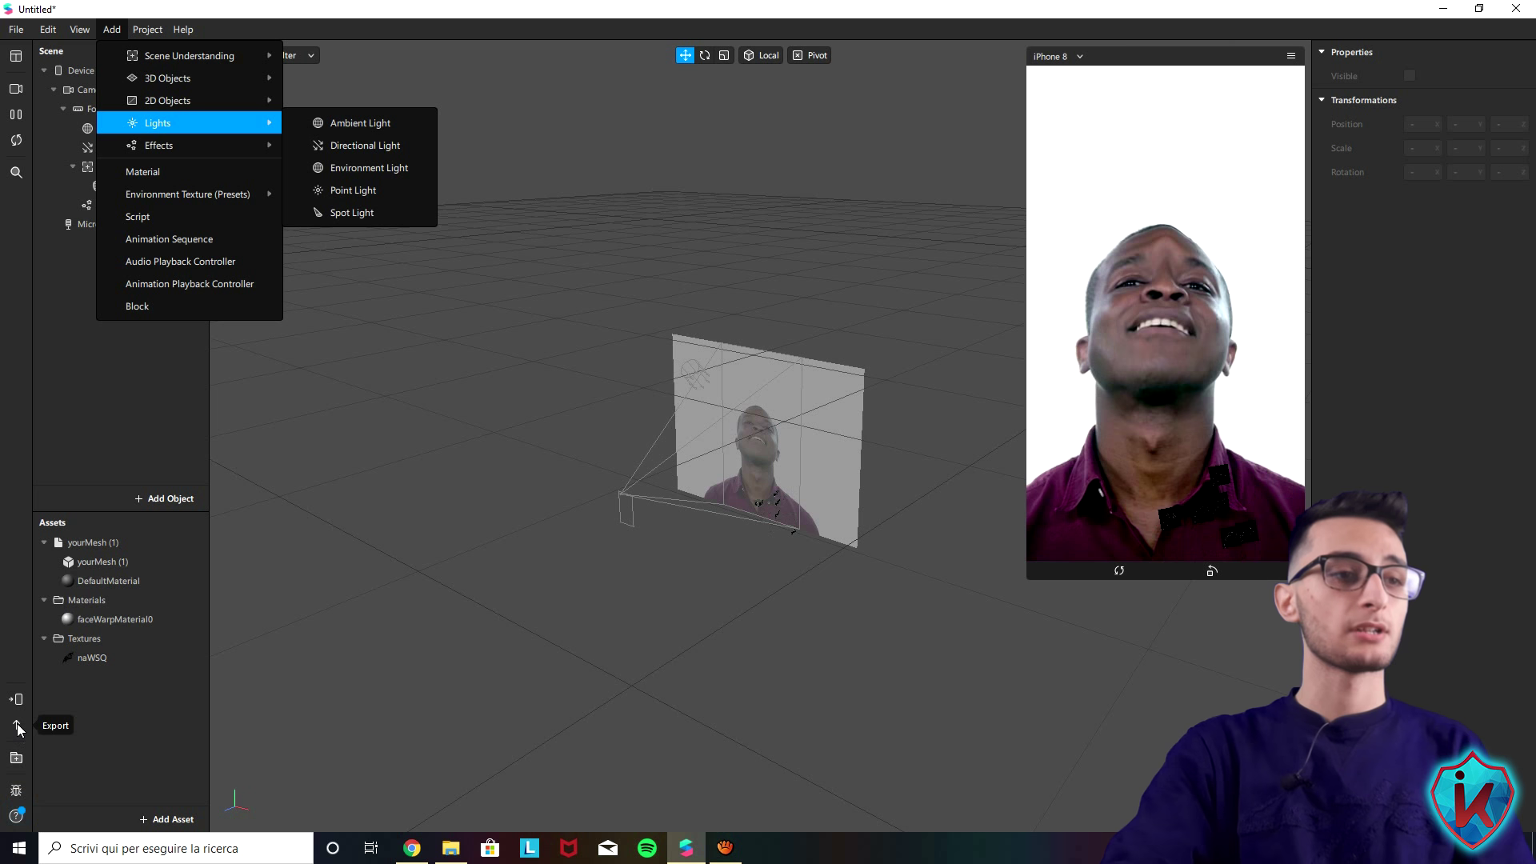
Step: Export the project to the Documenti folder as an AR Studio Export file named Filtro_2, and close the folder window
click(16, 726)
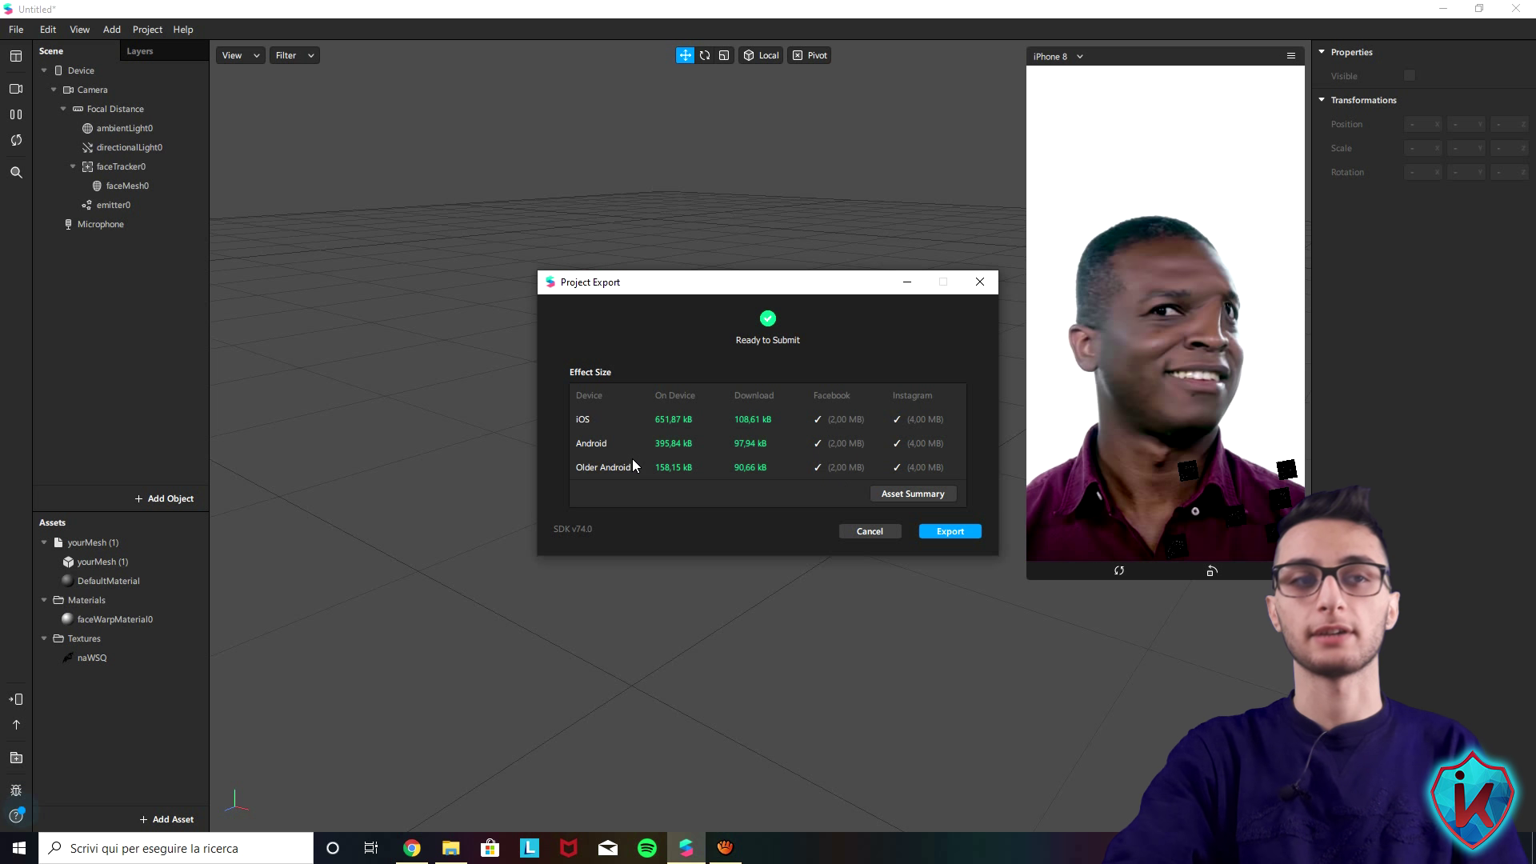
click(967, 532)
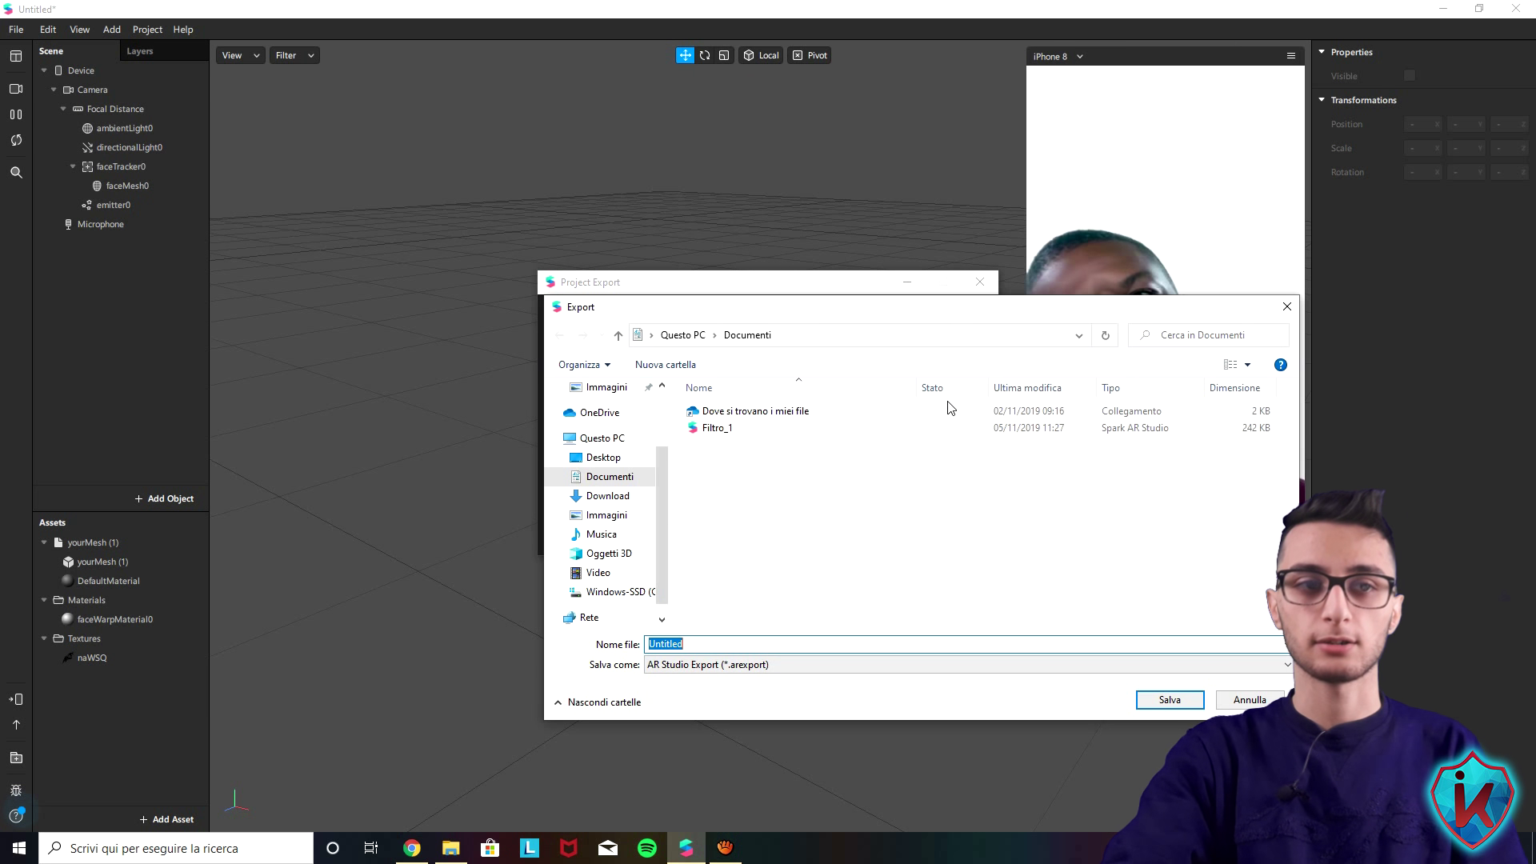
click(729, 644)
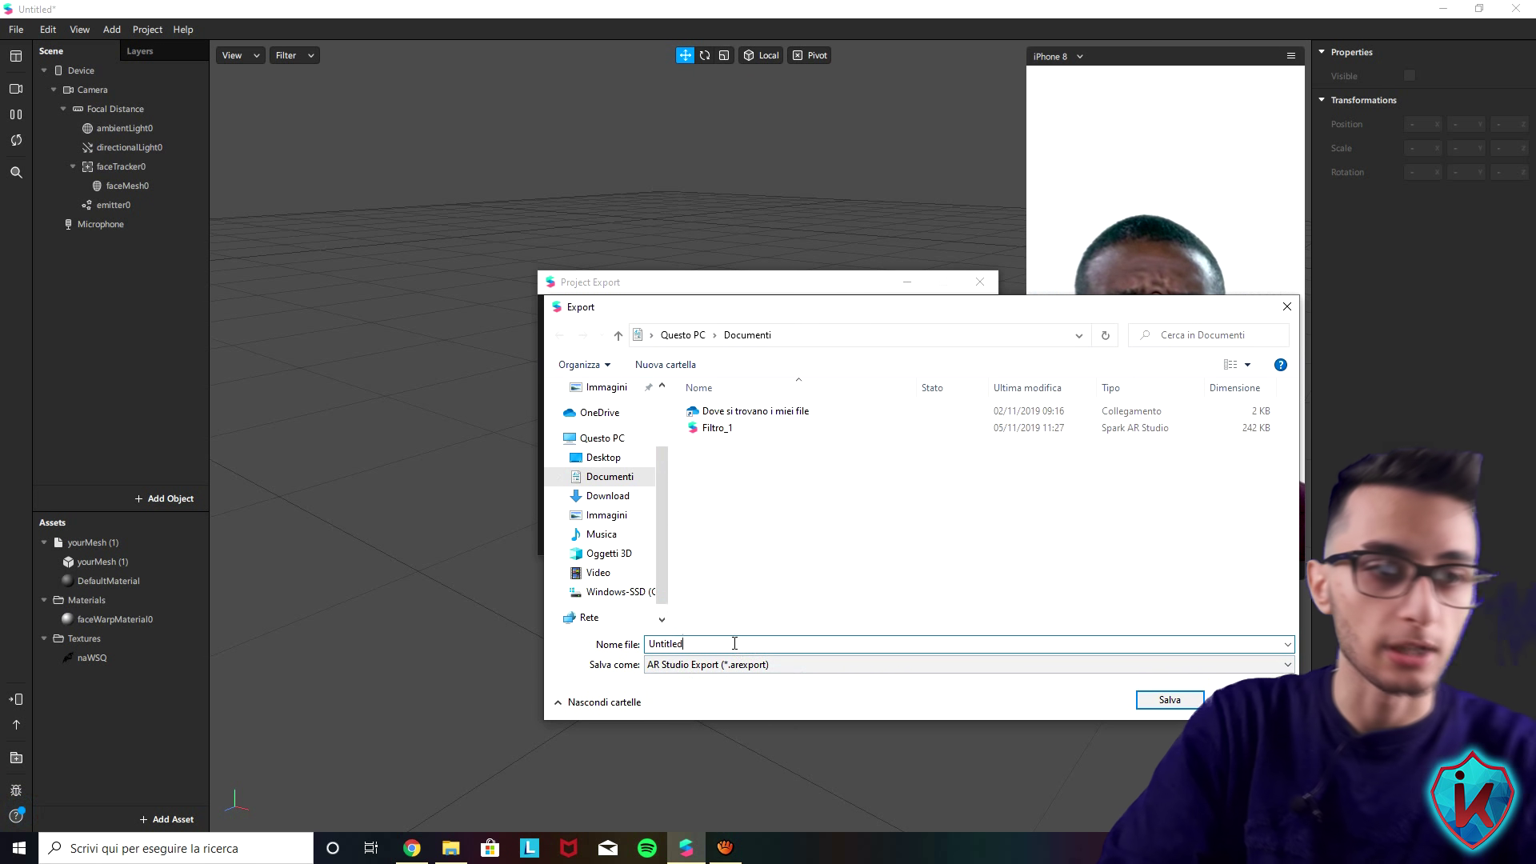
drag(697, 644, 629, 646)
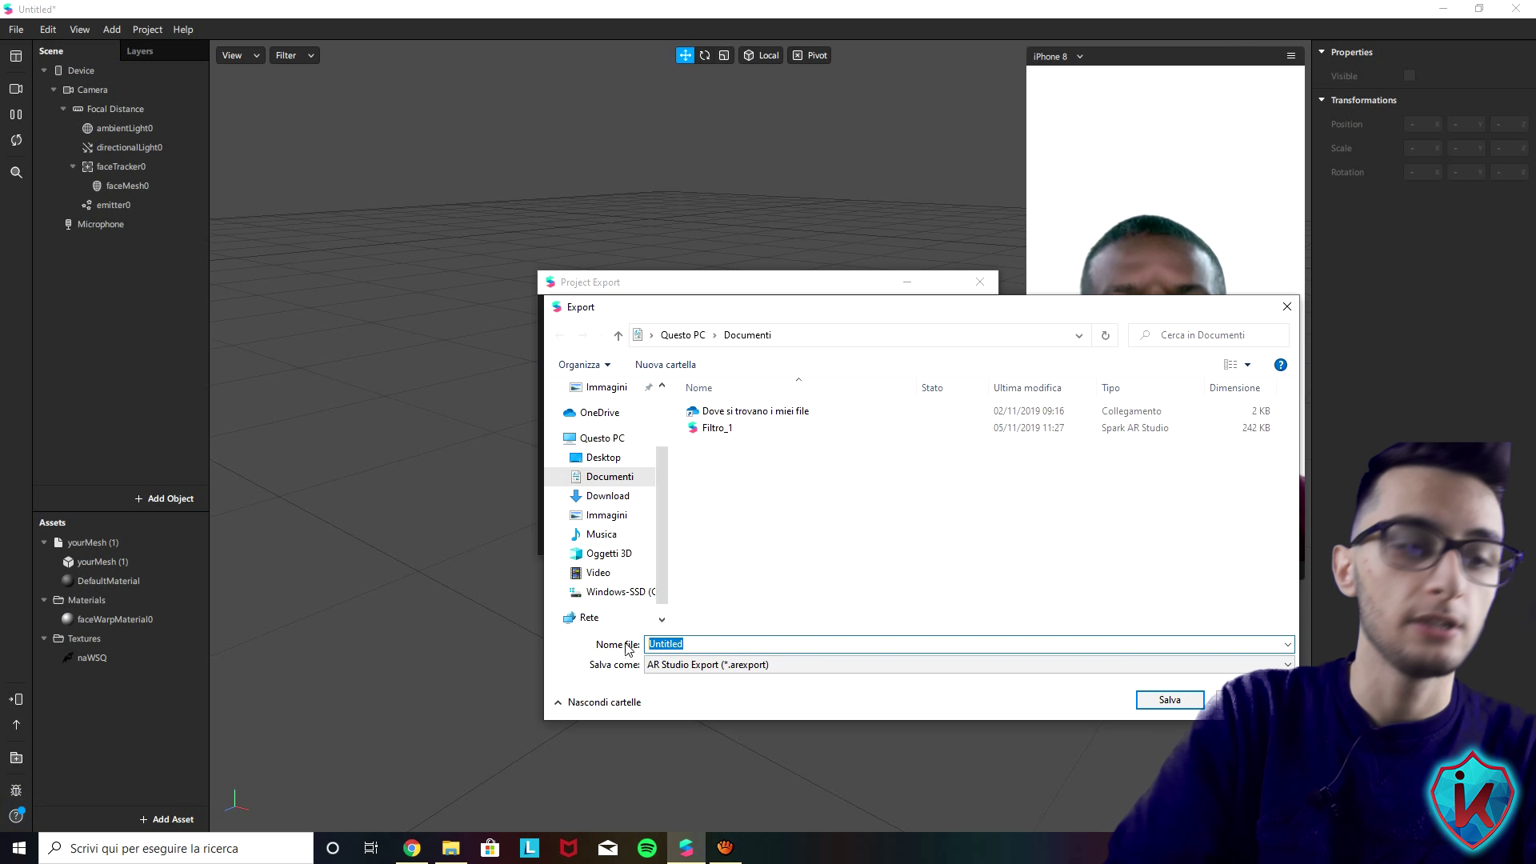
text(Filtro_2)
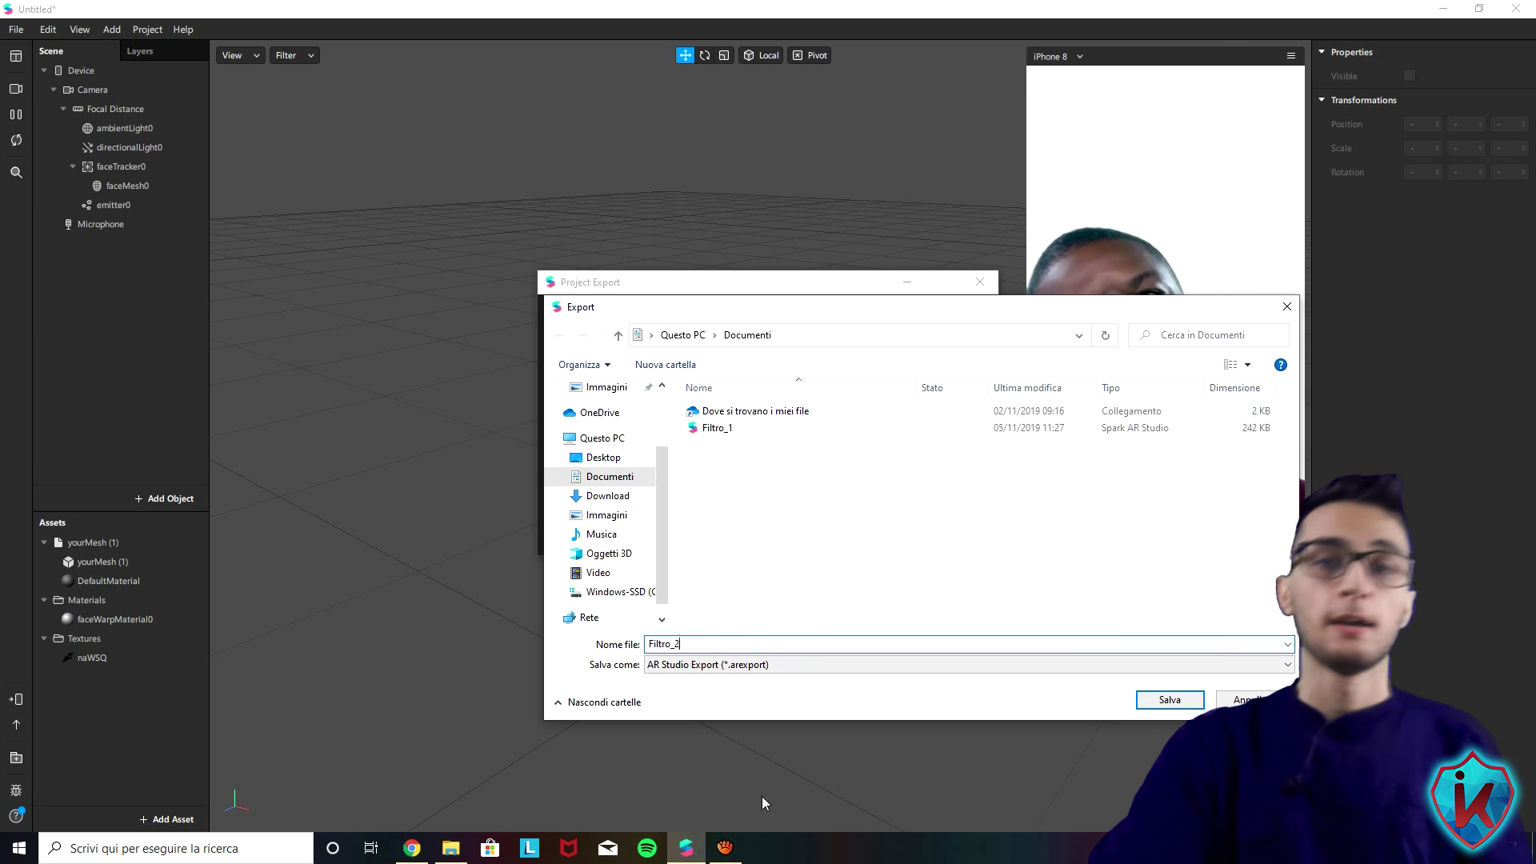
click(1170, 701)
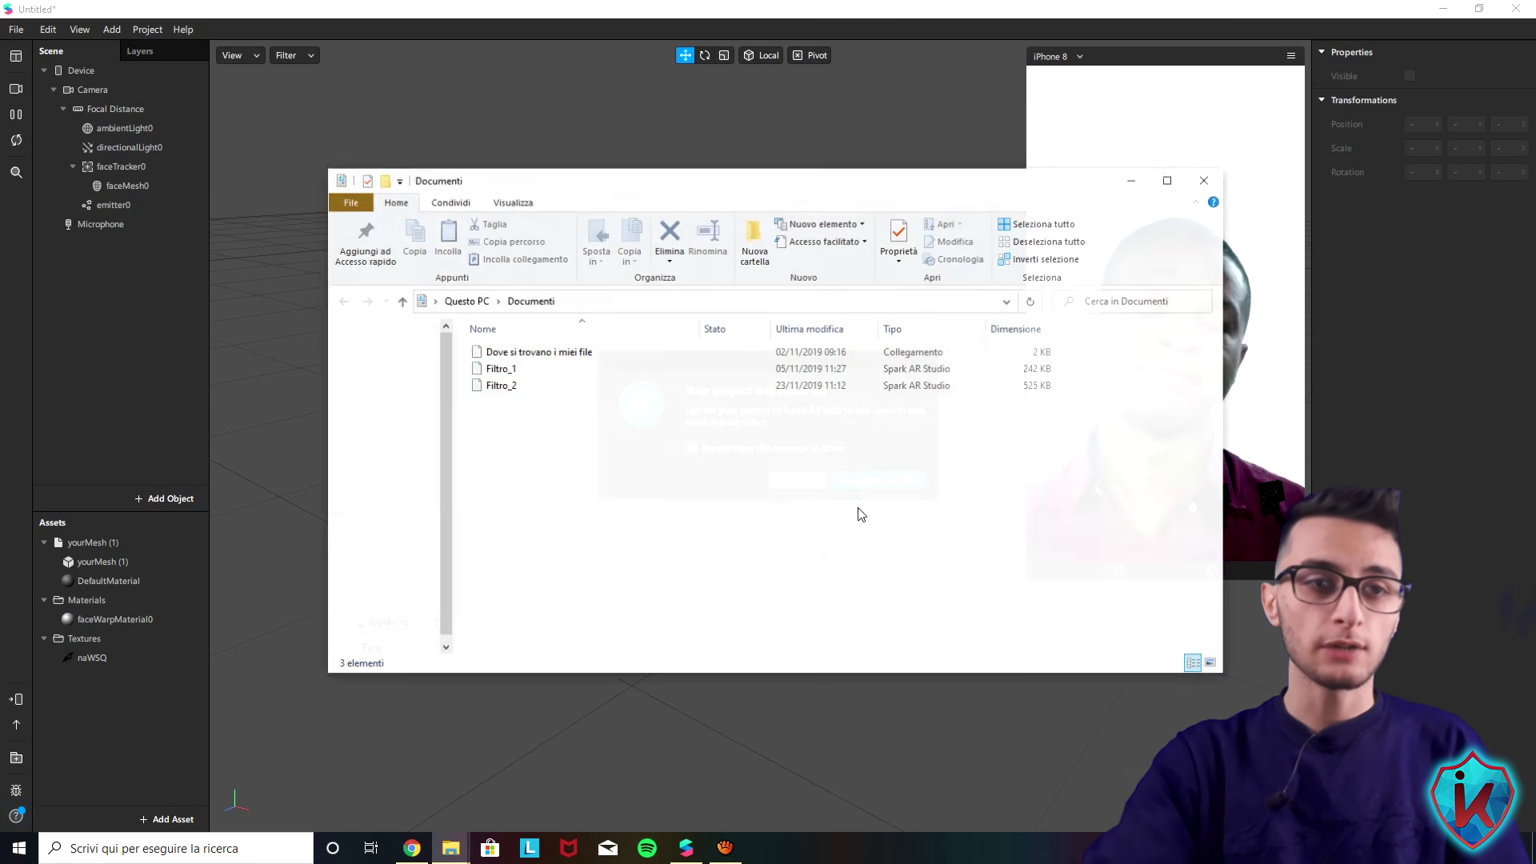
click(1206, 180)
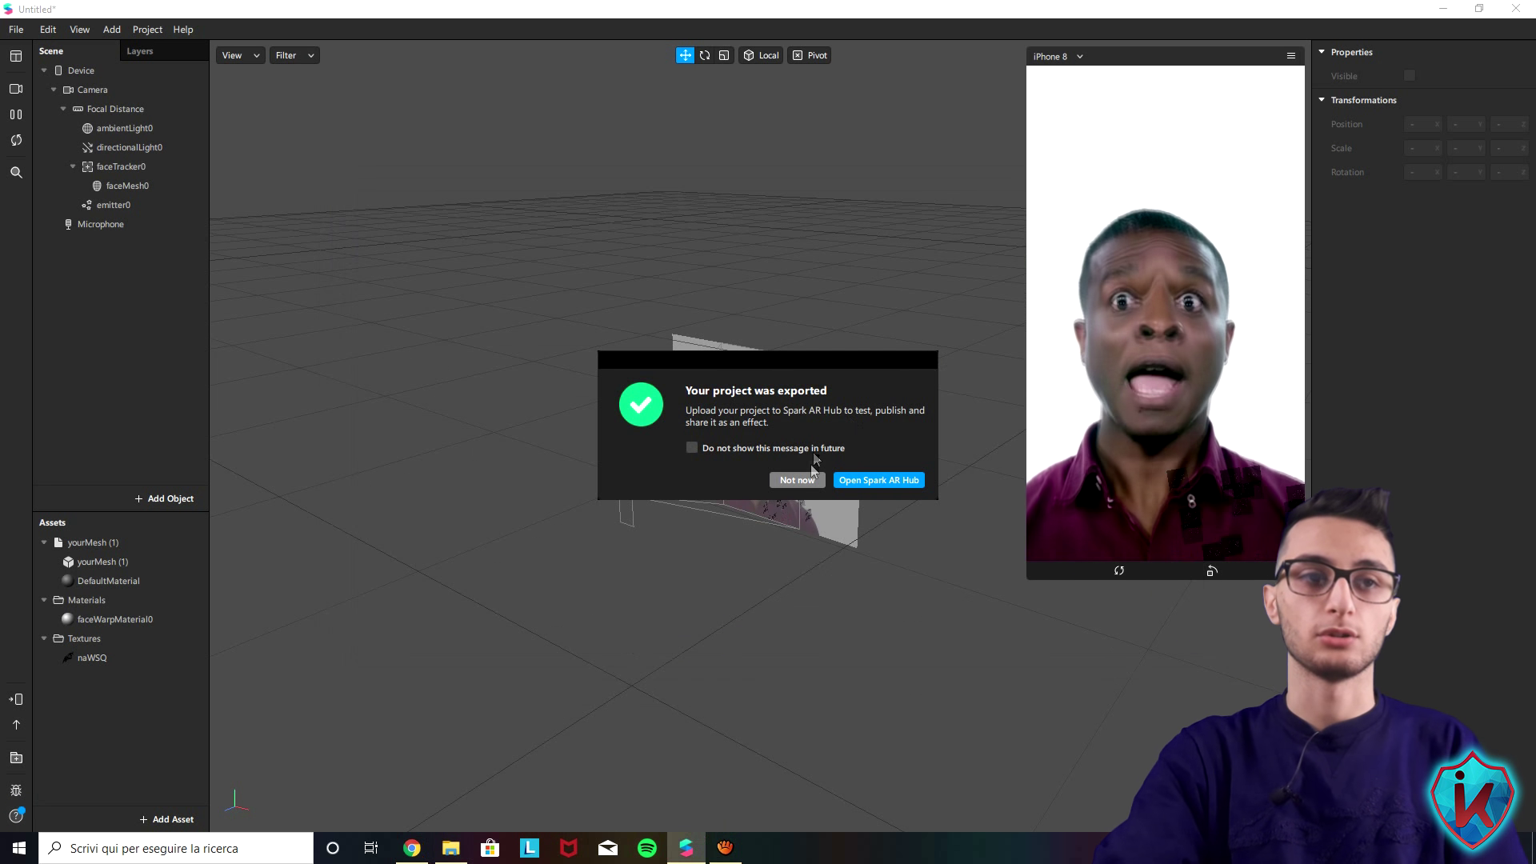
Step: Open Spark AR Hub from the export message and start a new creative effect upload
click(886, 480)
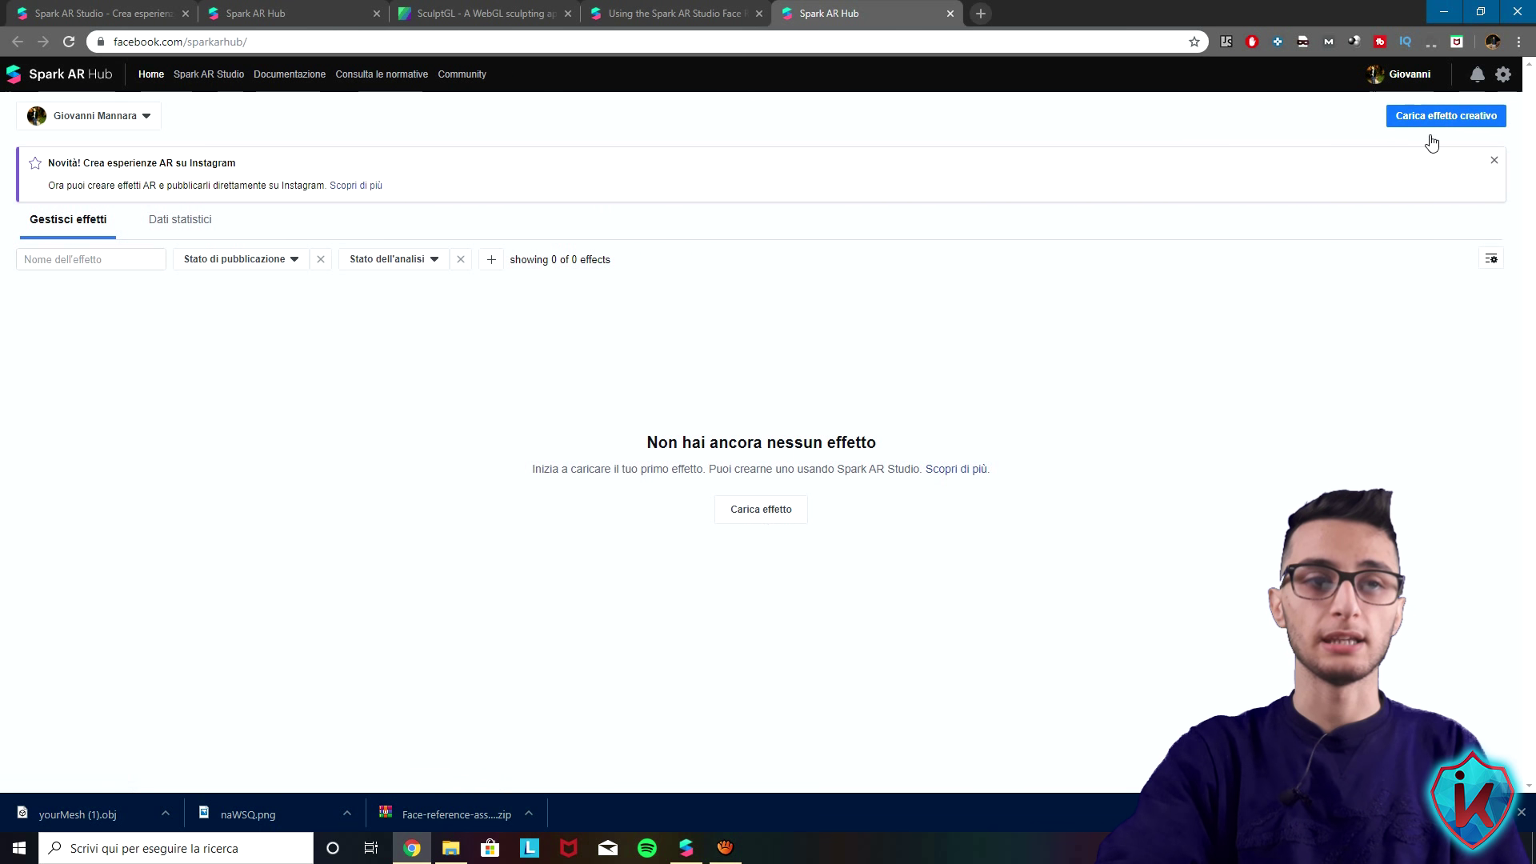
click(1445, 118)
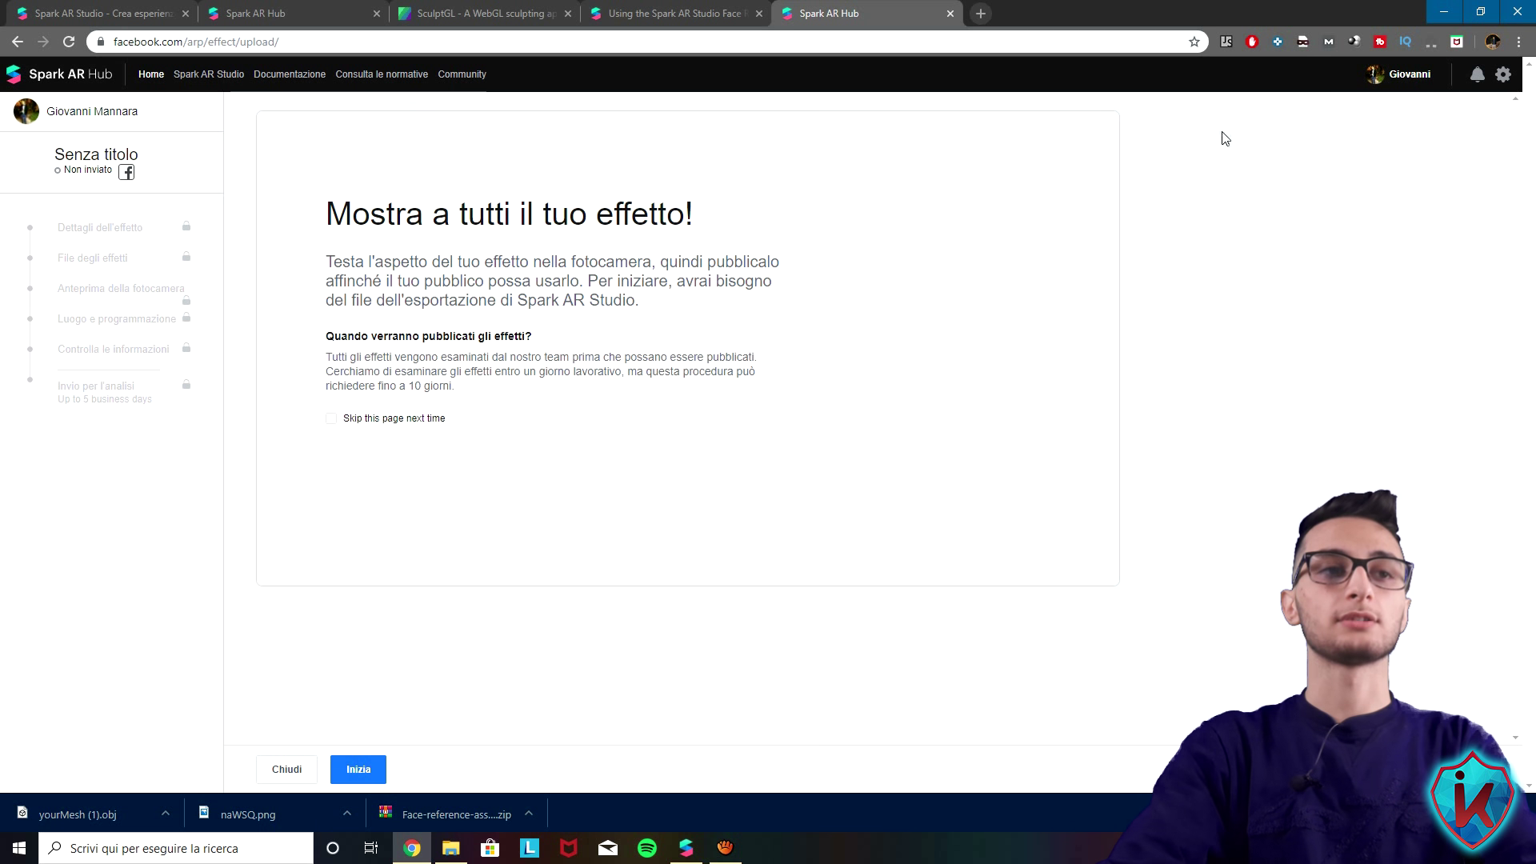
Step: Look at the account profile page and the effect statistics (Dati statistici) in Spark AR Hub
click(1414, 80)
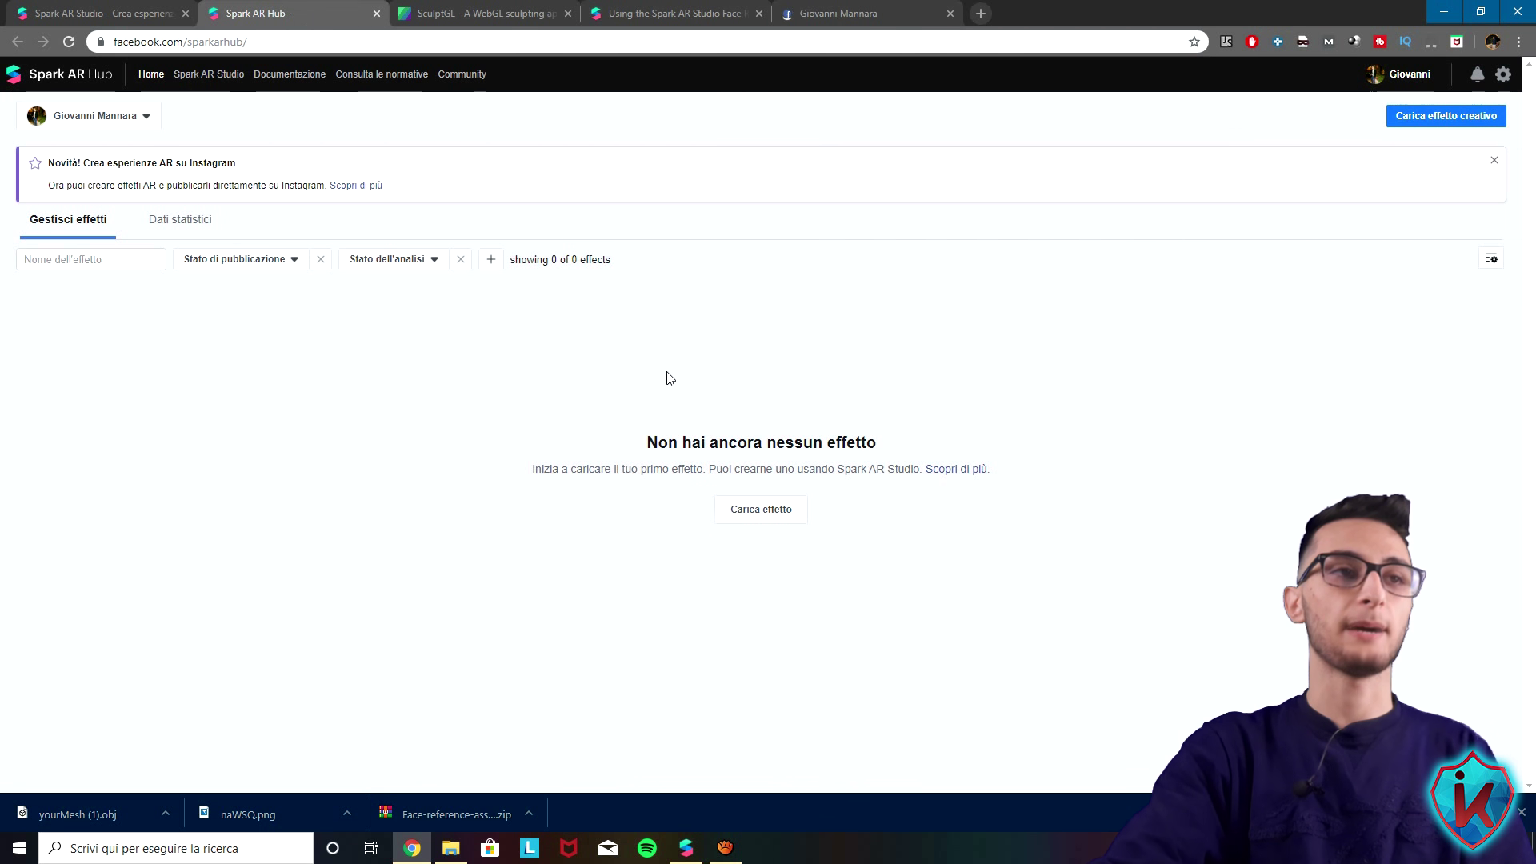
click(156, 230)
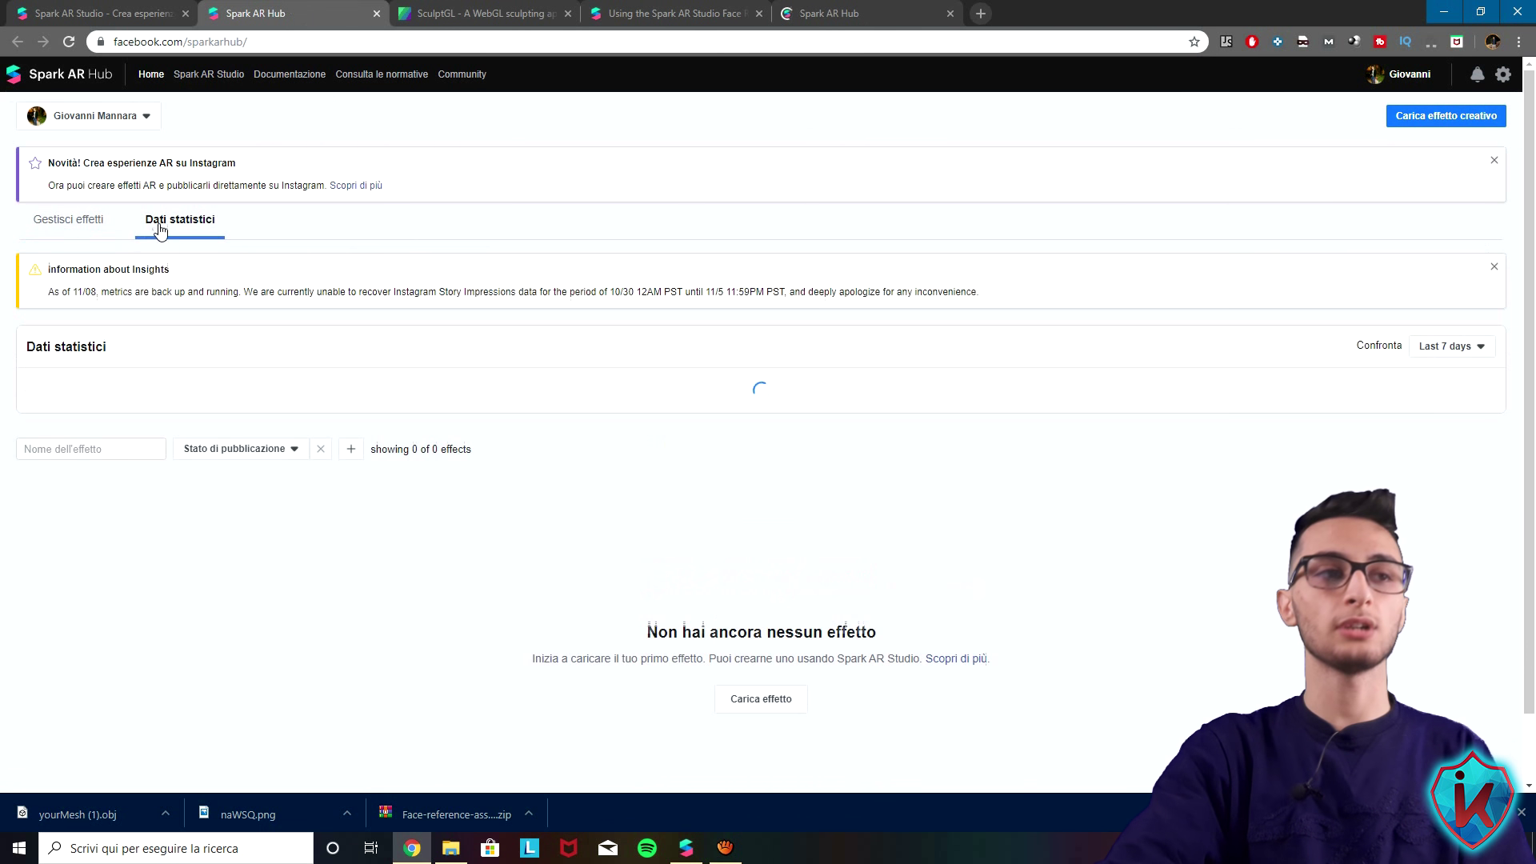